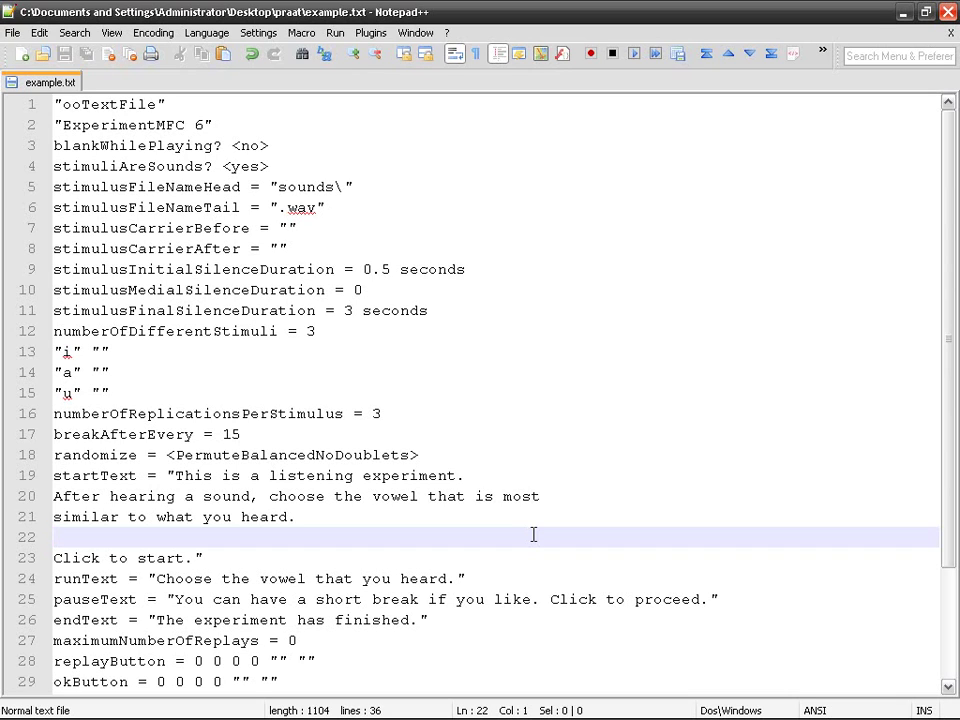
# Switch from Notepad++ to the Explorer window showing the praat folder
pyautogui.hotkey('alt', 'Tab')
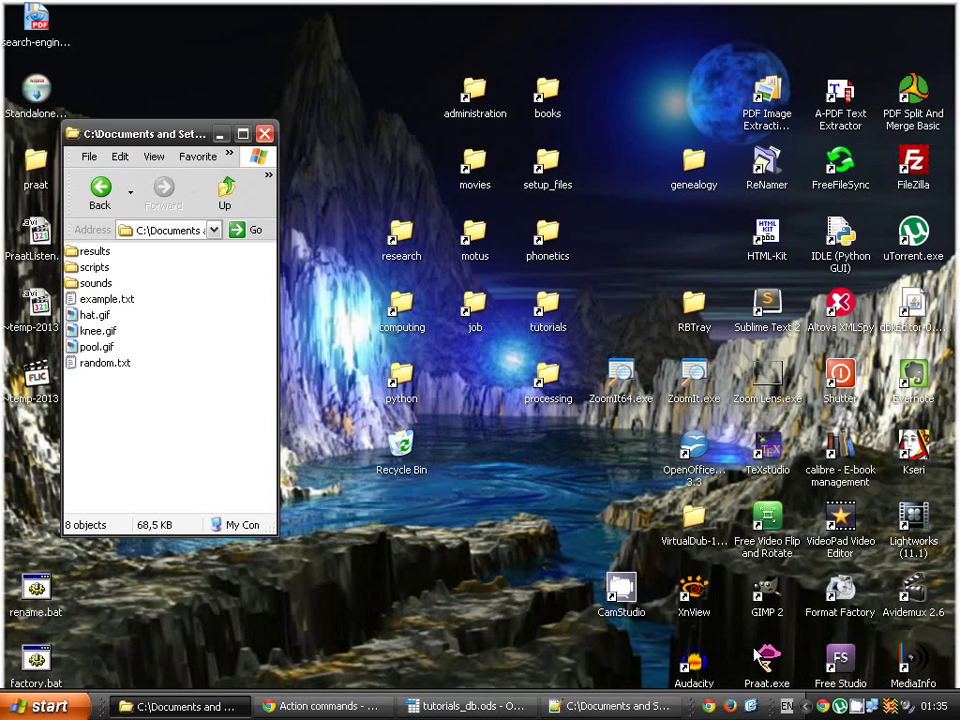
# Launch Praat, close the Picture window, and place the Objects window beside the folder
pyautogui.click(765, 657)
pyautogui.doubleClick(765, 657)
pyautogui.click(926, 13)
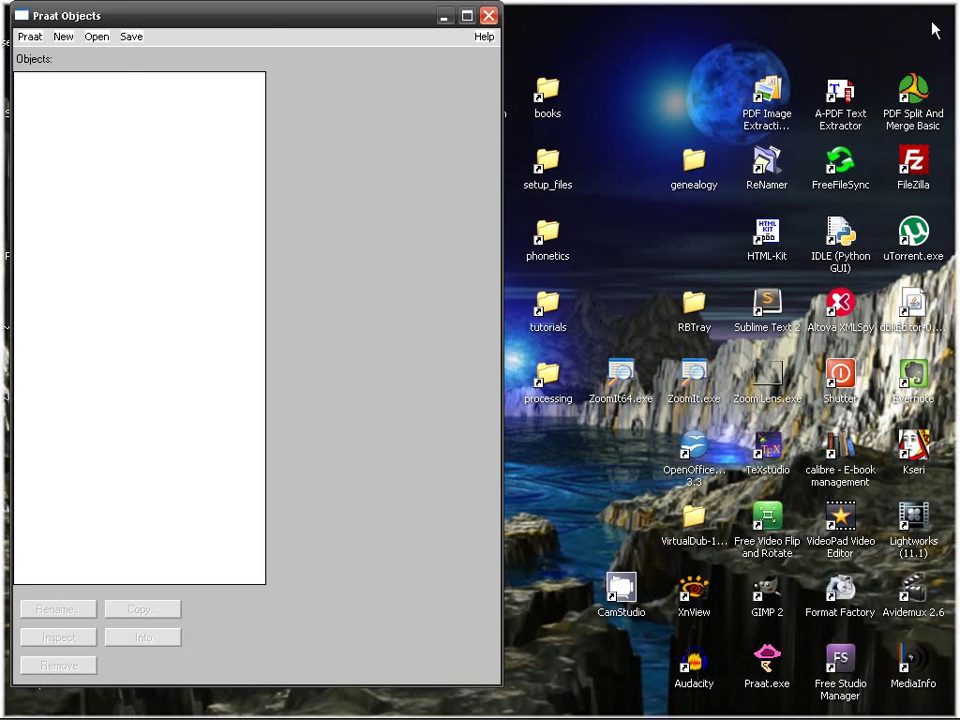
pyautogui.moveTo(257, 14); pyautogui.dragTo(459, 22)
pyautogui.moveTo(686, 75); pyautogui.dragTo(612, 78)
pyautogui.moveTo(411, 24); pyautogui.dragTo(465, 24)
# Read example.txt from the praat folder via Read from file, then quit Praat
pyautogui.click(339, 40)
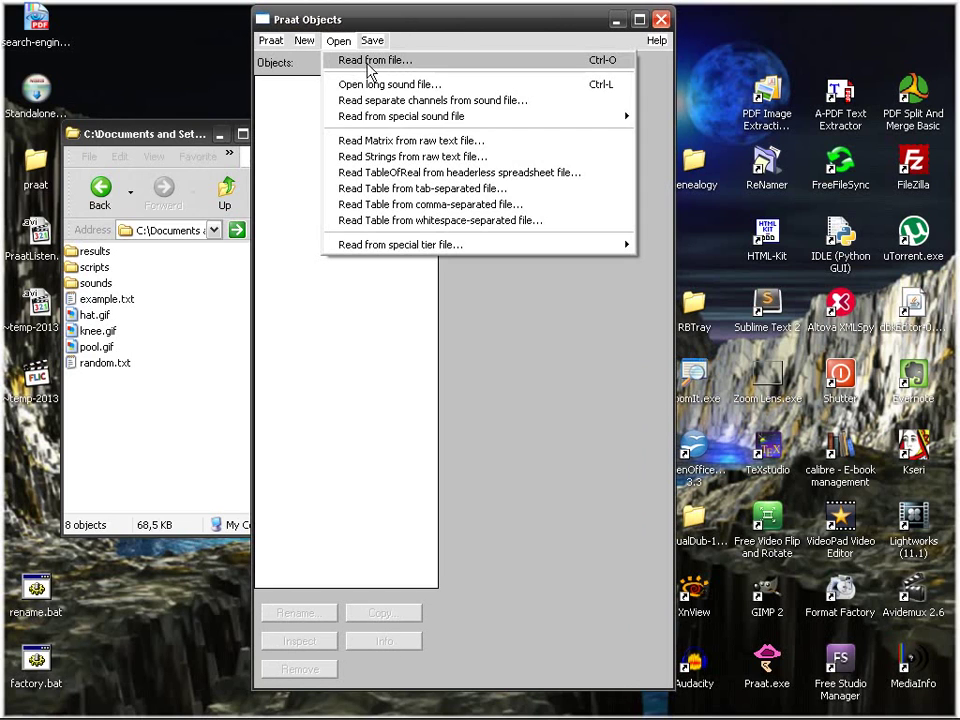
pyautogui.click(395, 64)
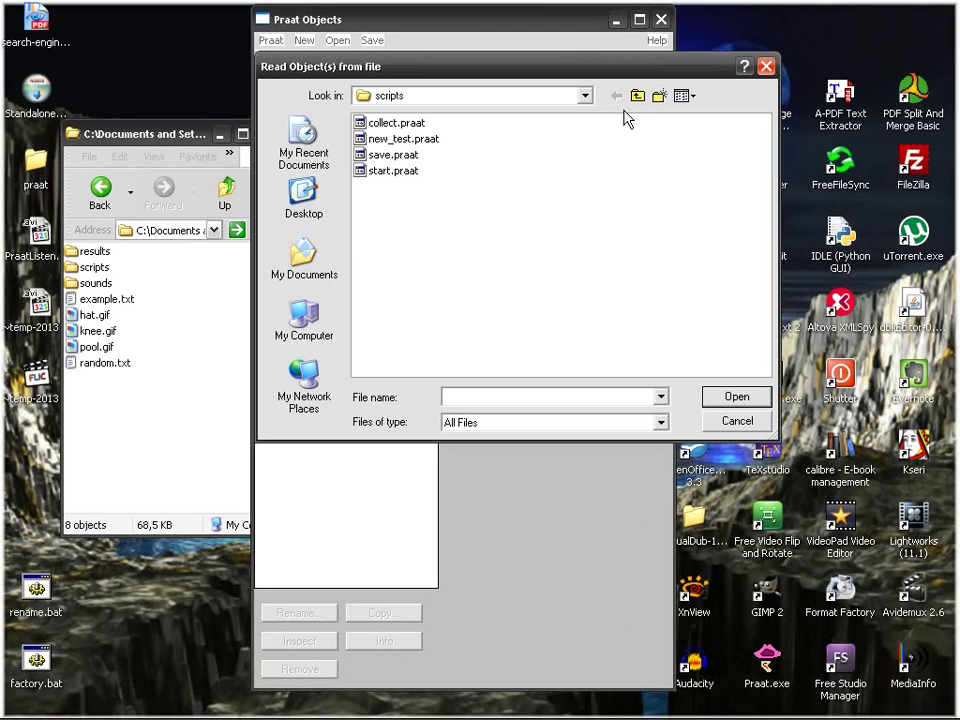
pyautogui.click(640, 99)
pyautogui.doubleClick(399, 170)
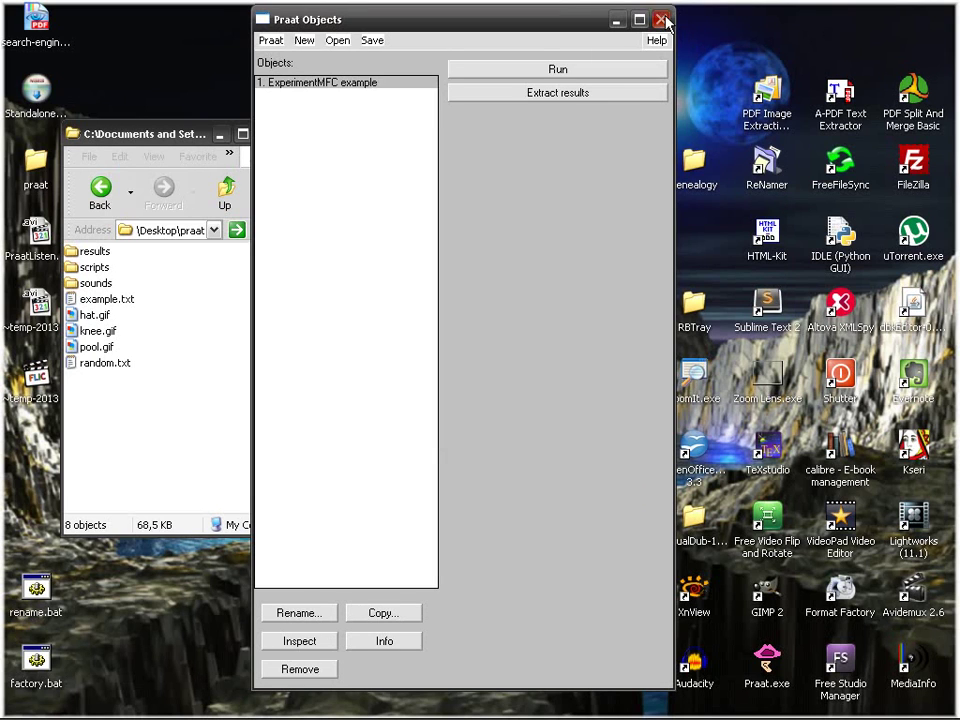
pyautogui.hotkey('ctrl', 'q')
pyautogui.click(568, 151)
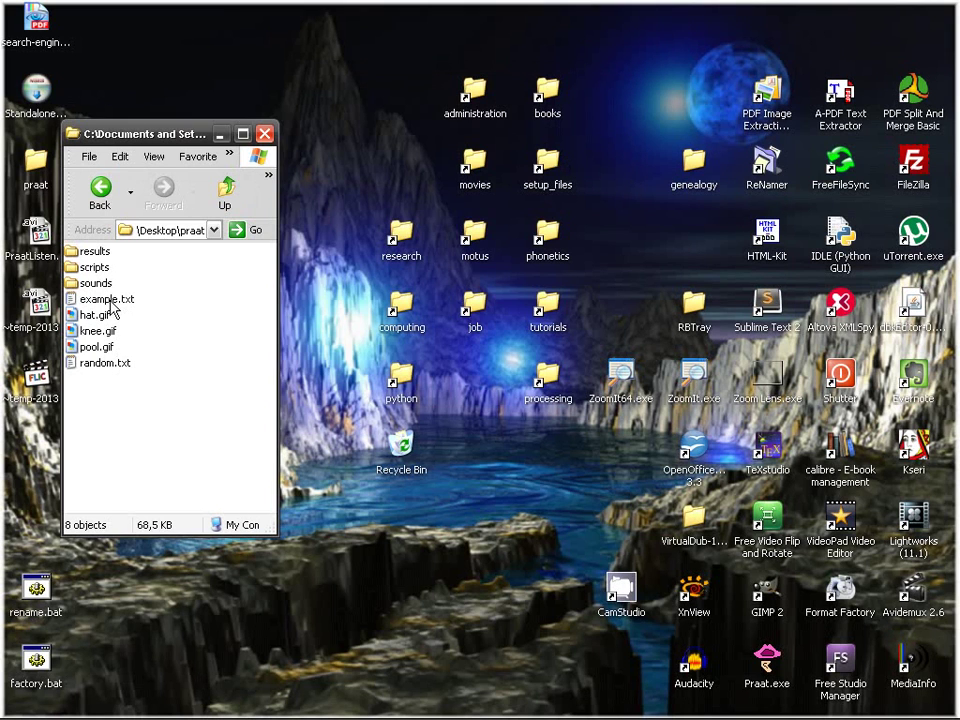
# Drop example.txt onto Praat.exe, close the Picture window, and reposition the narrowed Objects window
pyautogui.click(110, 301)
pyautogui.moveTo(110, 301); pyautogui.dragTo(769, 658)
pyautogui.click(942, 14)
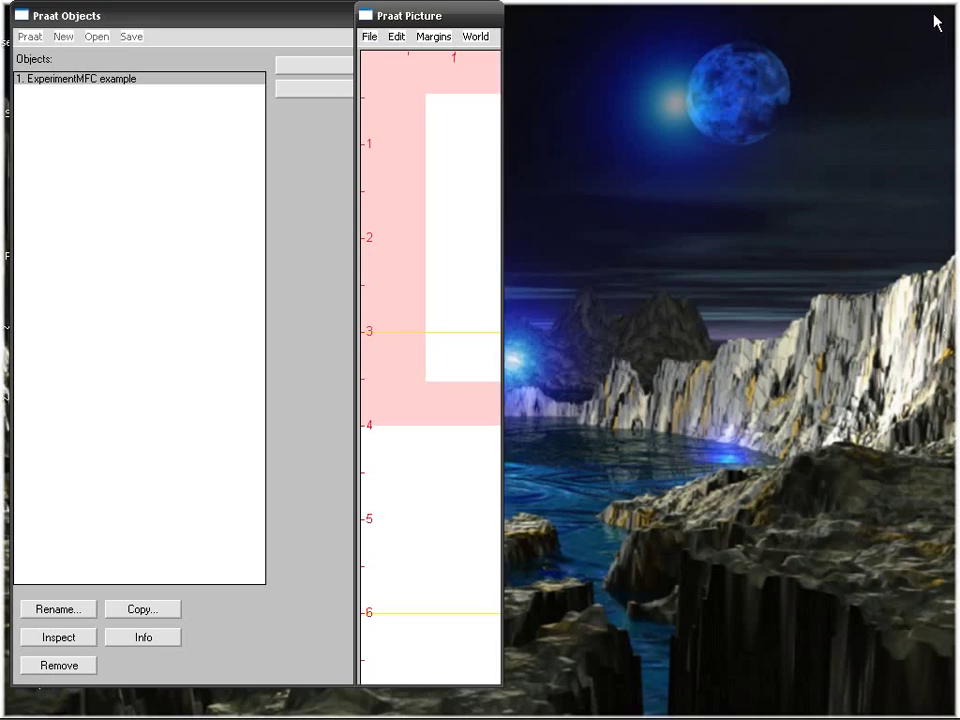
pyautogui.moveTo(201, 28); pyautogui.dragTo(434, 38)
pyautogui.moveTo(735, 75); pyautogui.dragTo(621, 72)
pyautogui.moveTo(474, 28); pyautogui.dragTo(551, 36)
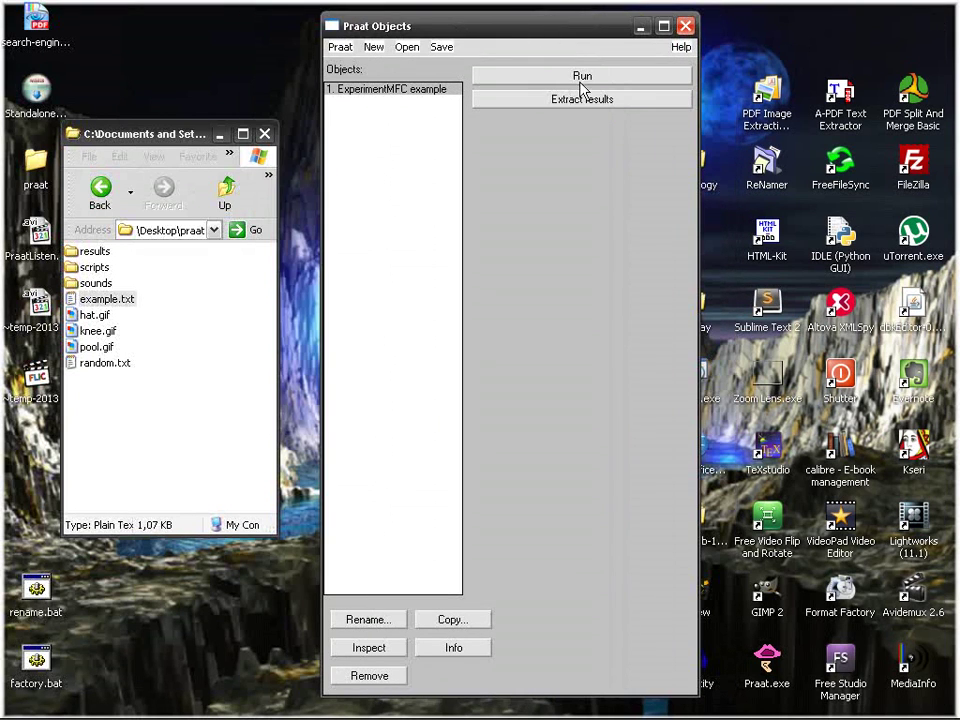
pyautogui.click(410, 50)
pyautogui.click(437, 44)
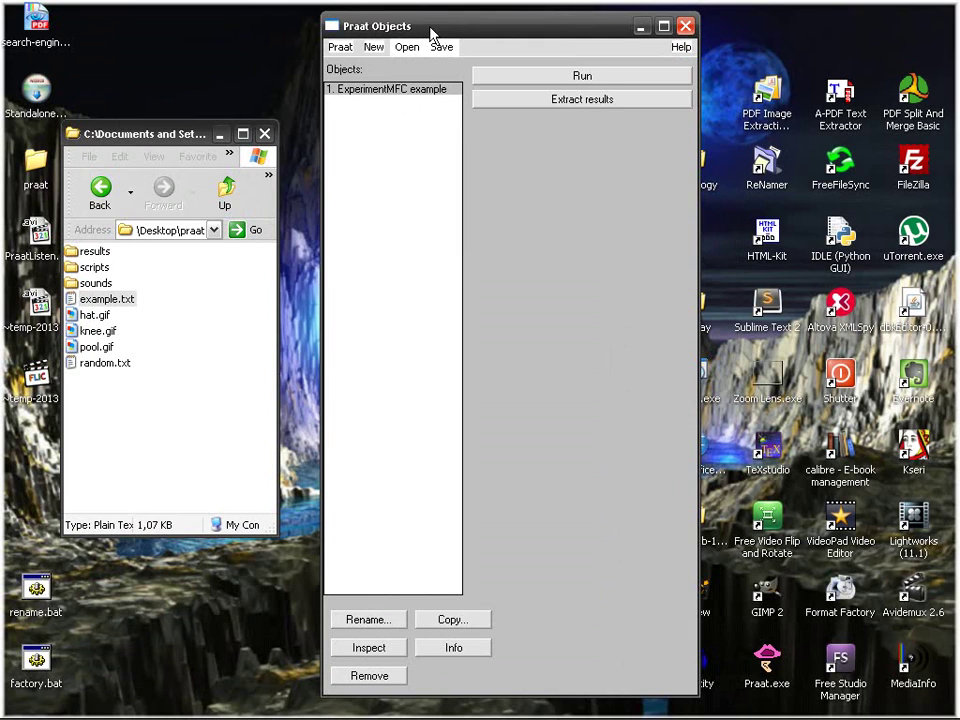
# Run the ExperimentMFC example maximized, answer every trial, and close the finished window
pyautogui.click(575, 80)
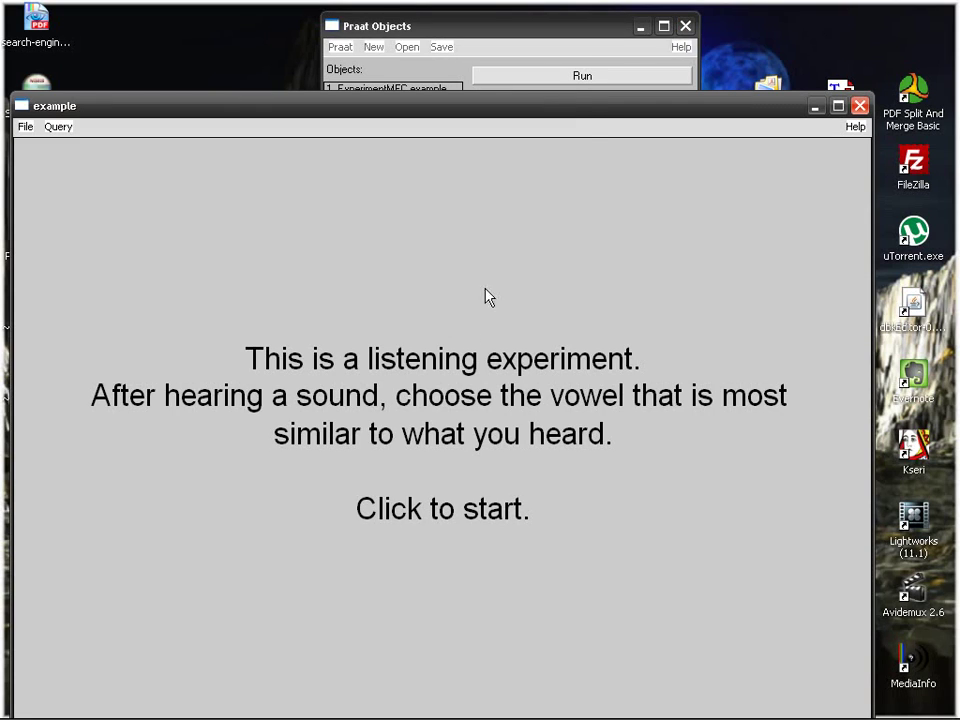
pyautogui.doubleClick(589, 108)
pyautogui.click(466, 264)
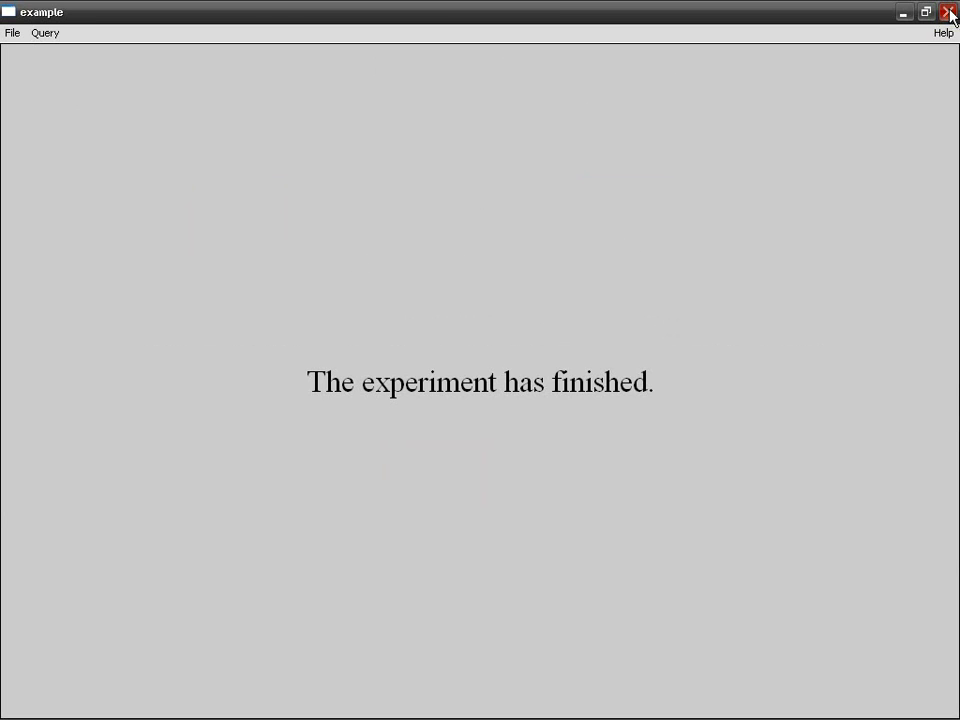
pyautogui.click(948, 13)
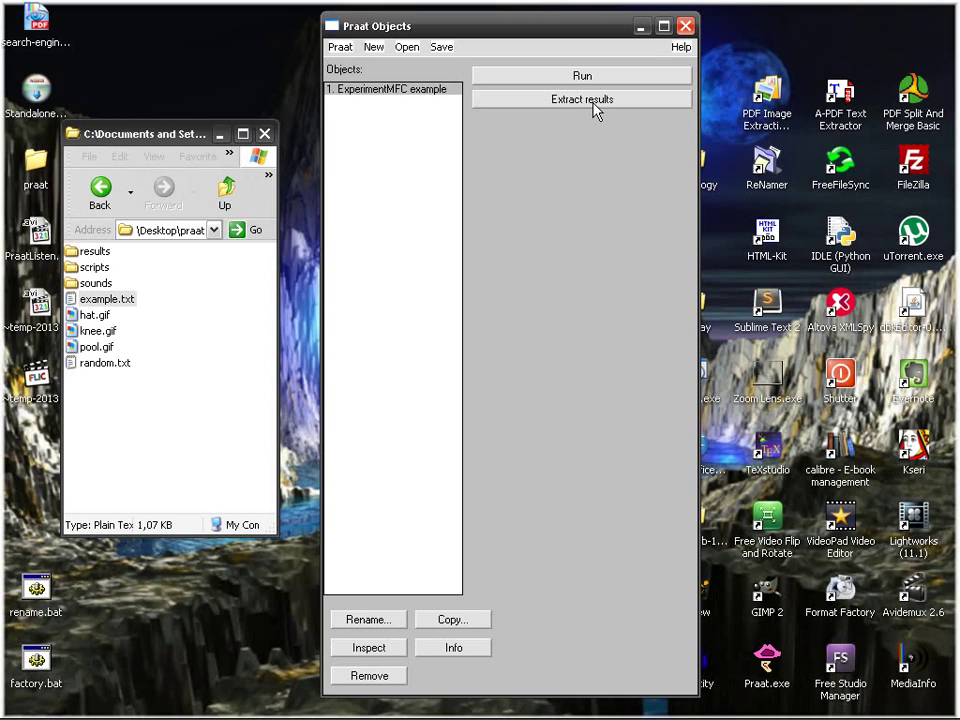
# Extract the results and delete the five old example result files from the results folder
pyautogui.click(595, 104)
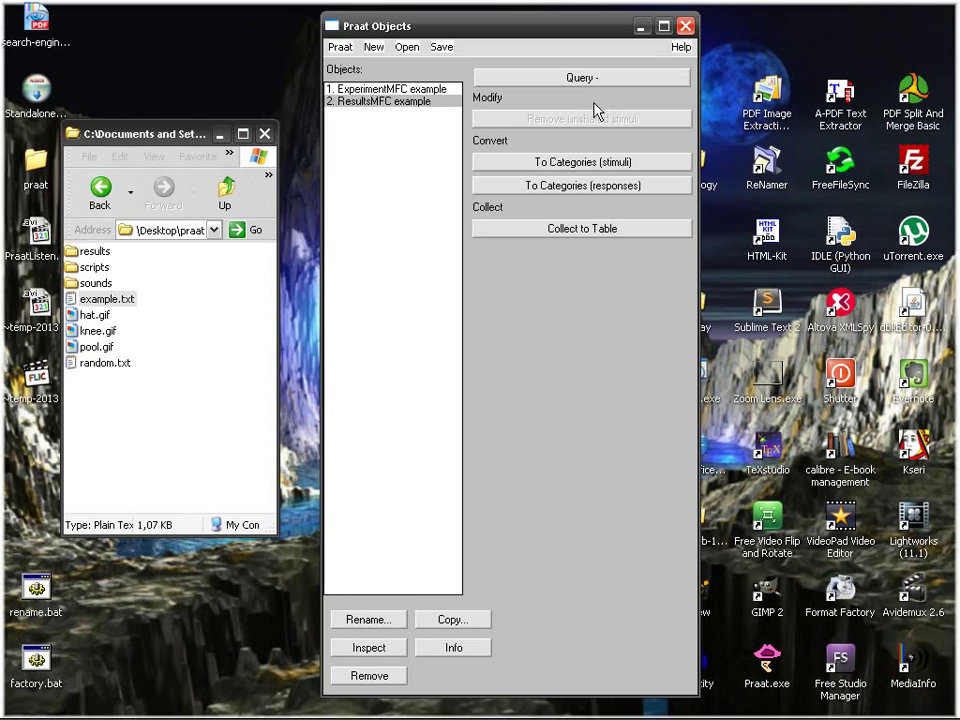
pyautogui.doubleClick(88, 251)
pyautogui.moveTo(187, 368); pyautogui.dragTo(117, 245)
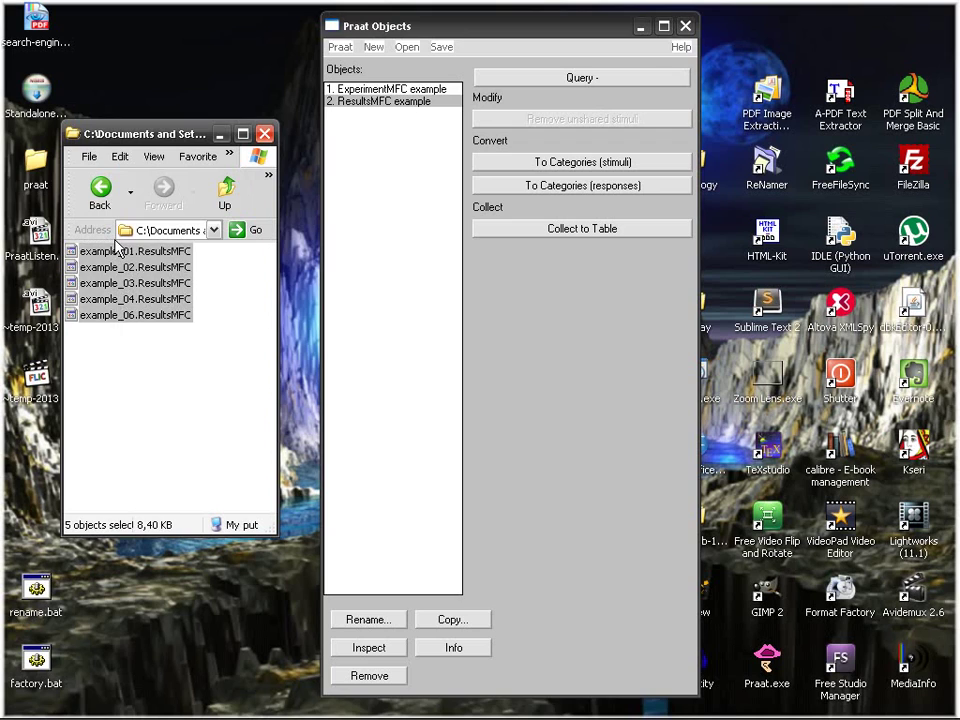
pyautogui.press('Delete')
pyautogui.click(222, 193)
# Save ResultsMFC example as a text file named 01.ResultsMFC in the results folder
pyautogui.click(390, 90)
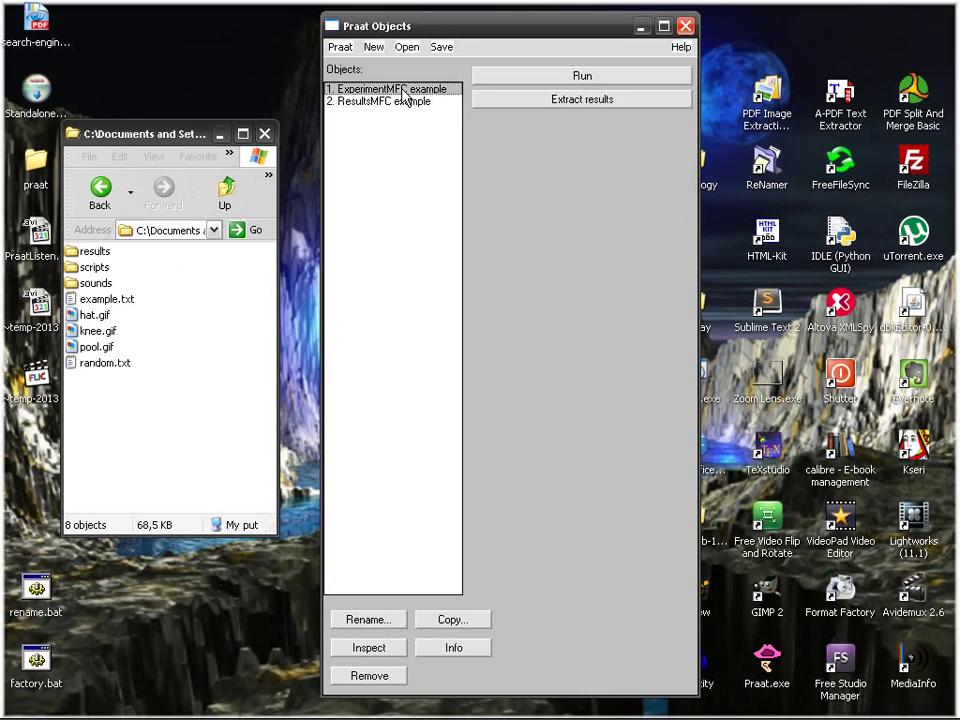
pyautogui.click(398, 104)
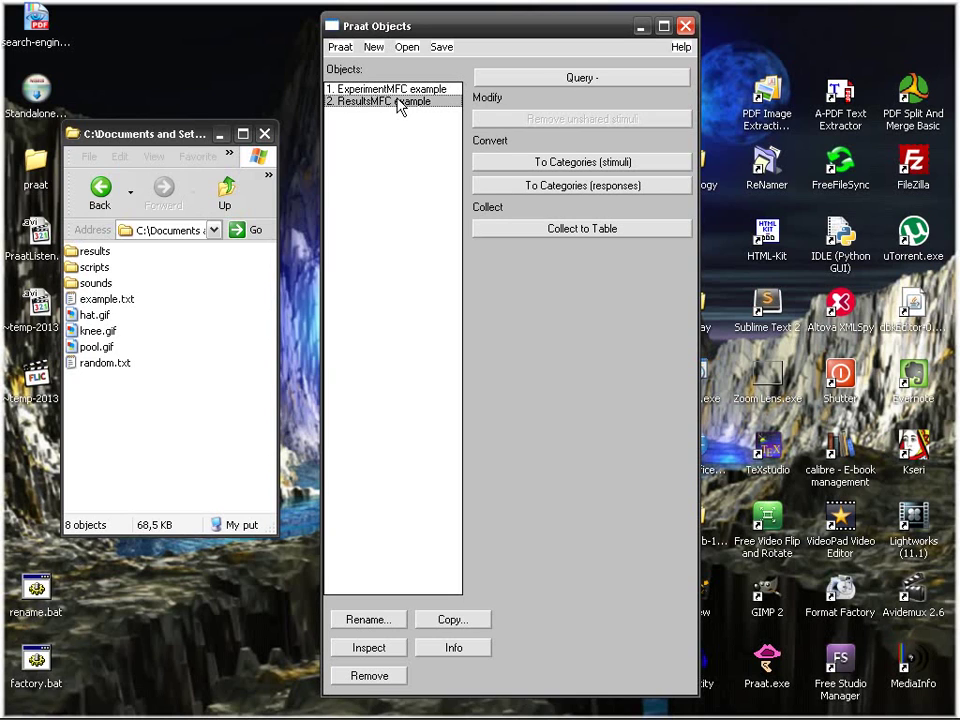
pyautogui.click(445, 50)
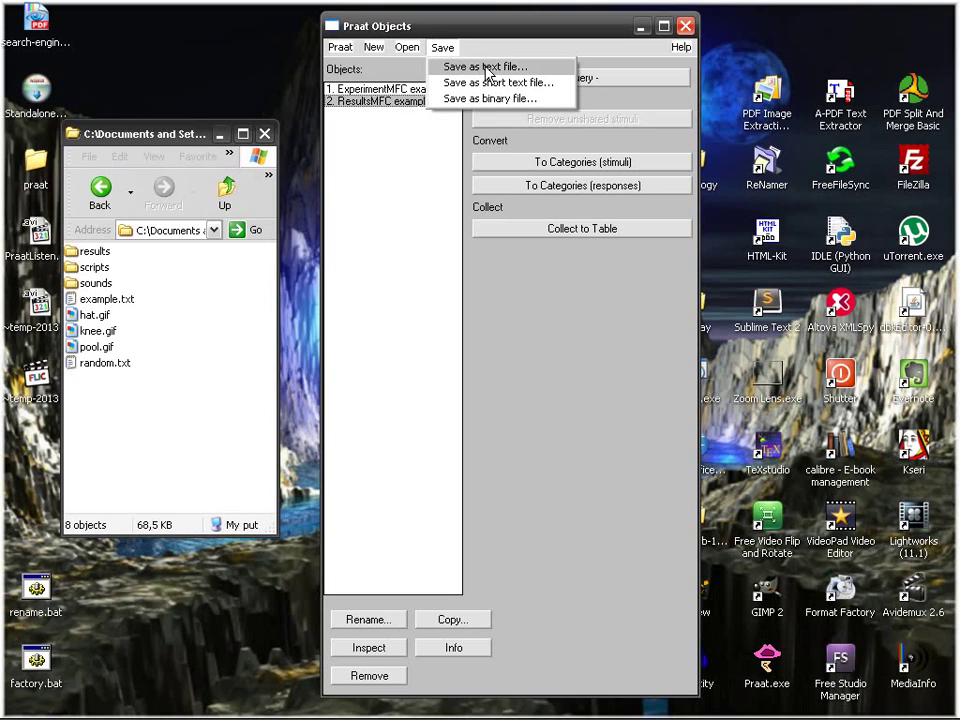
pyautogui.click(487, 67)
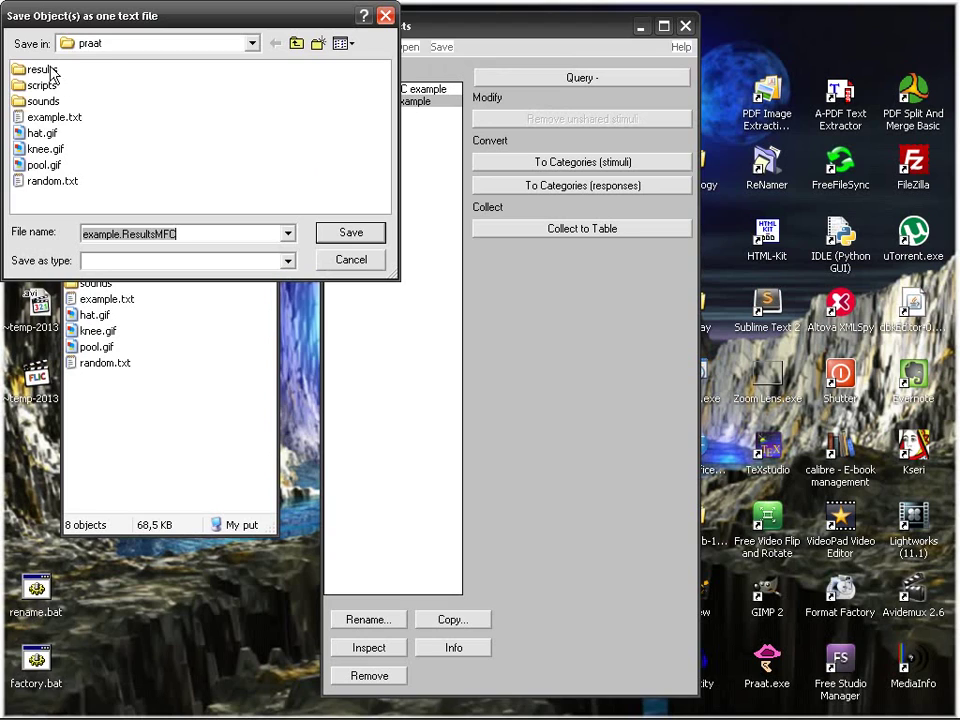
pyautogui.doubleClick(44, 70)
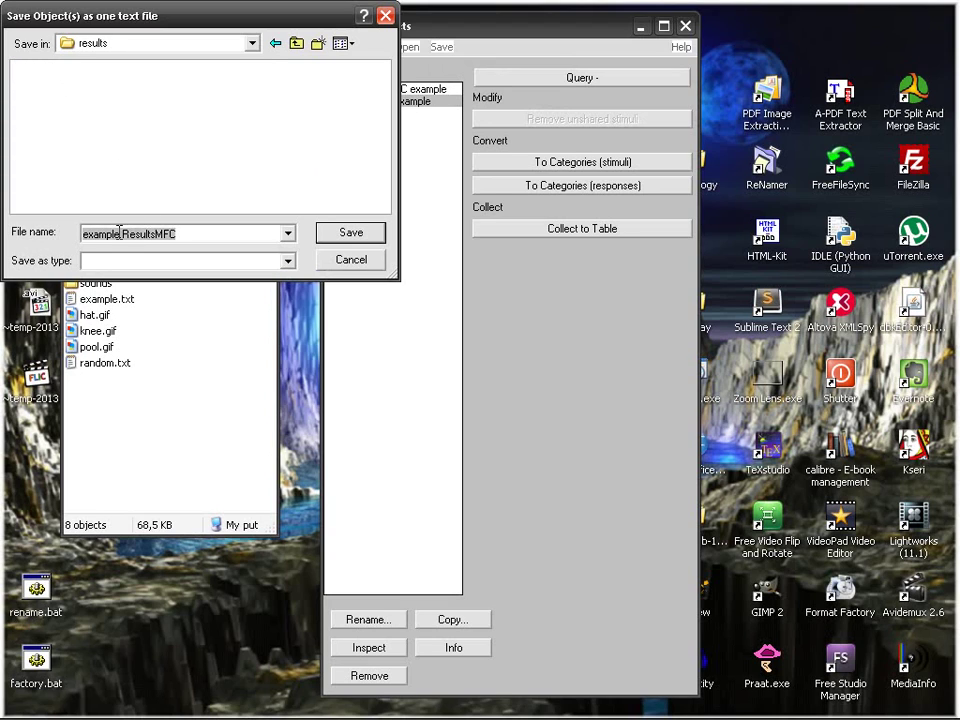
pyautogui.moveTo(119, 232); pyautogui.dragTo(23, 232)
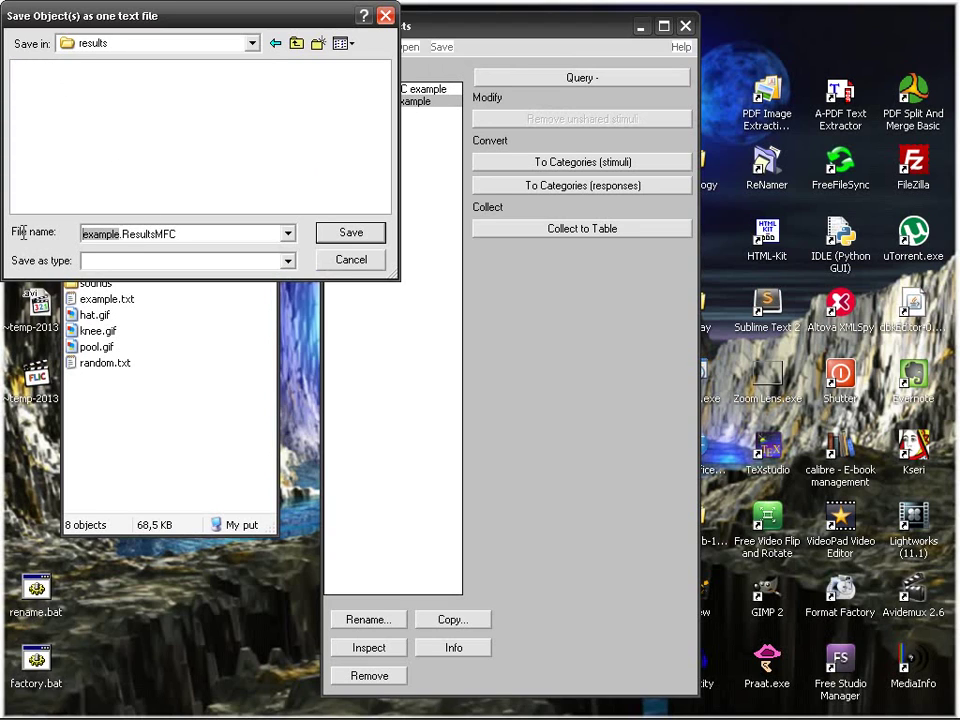
pyautogui.press('Delete')
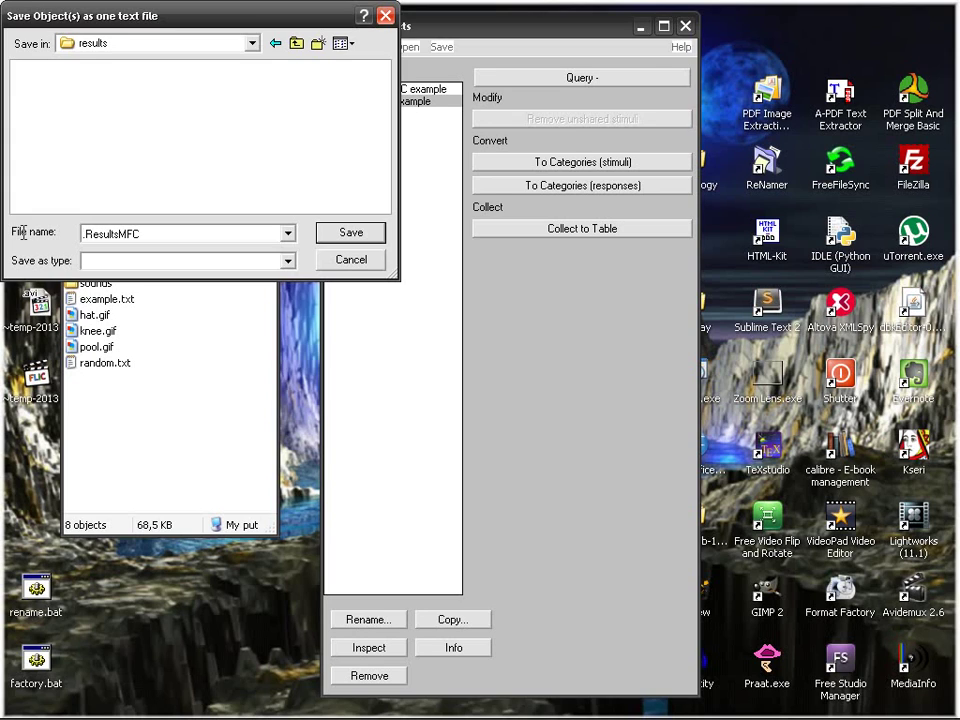
pyautogui.write('01')
pyautogui.moveTo(96, 16); pyautogui.dragTo(492, 161)
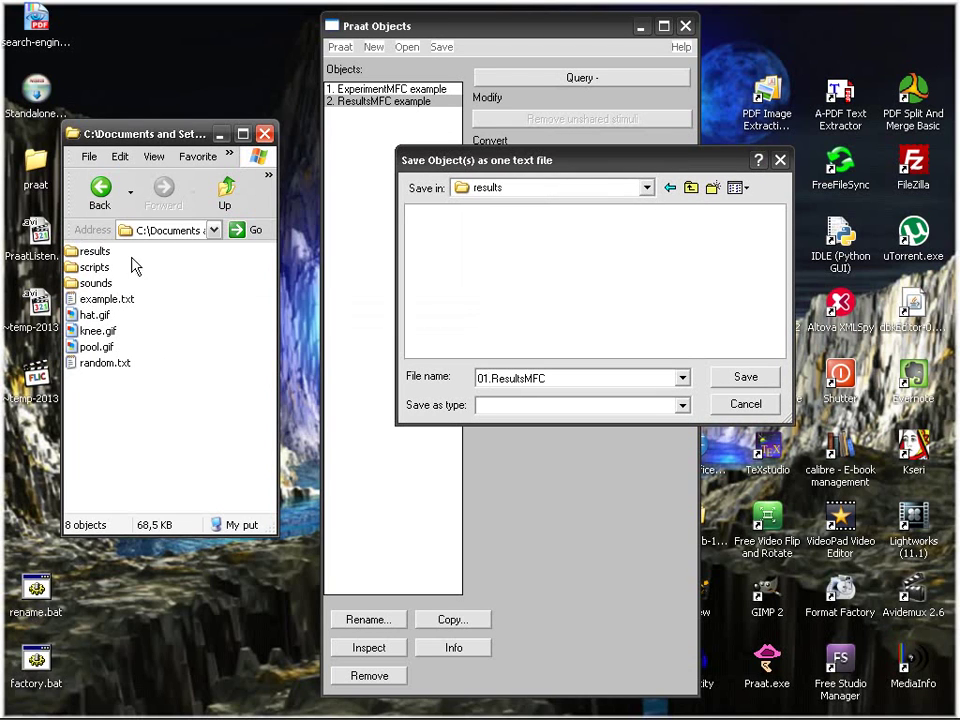
pyautogui.doubleClick(100, 253)
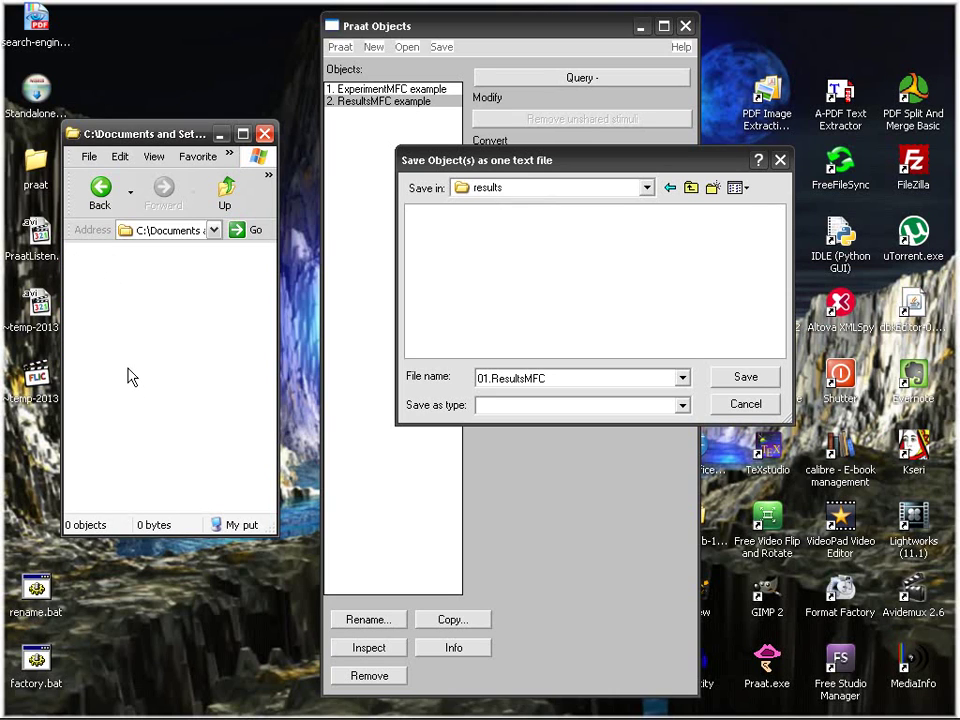
pyautogui.click(757, 379)
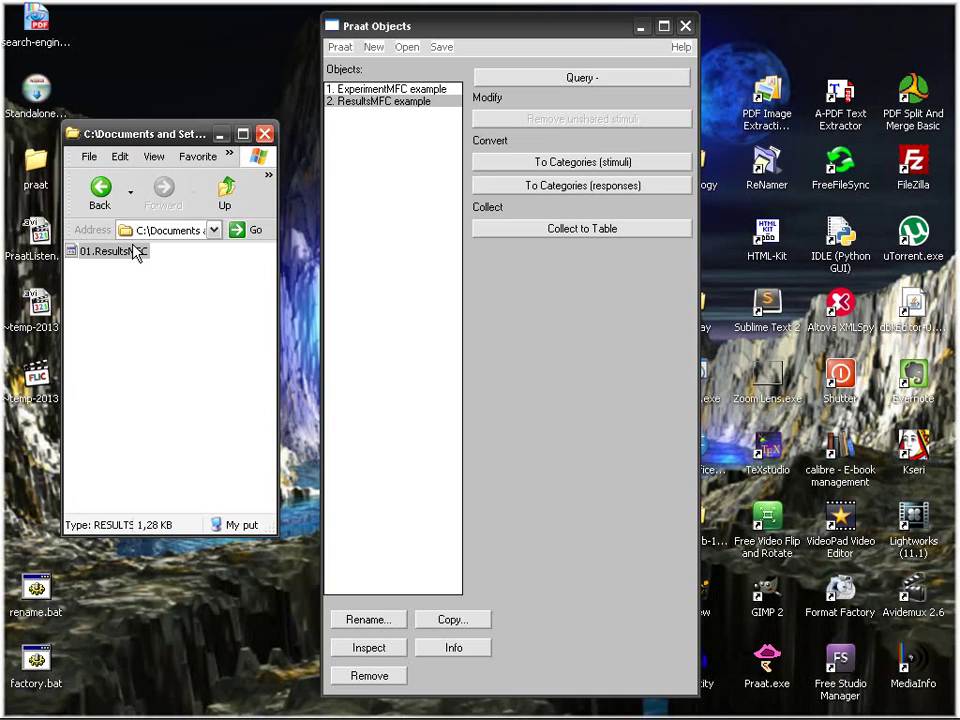
# Open 01.ResultsMFC in Notepad++, inspect the first trial's response and goodness value, then close it
pyautogui.click(141, 259)
pyautogui.rightClick(140, 258)
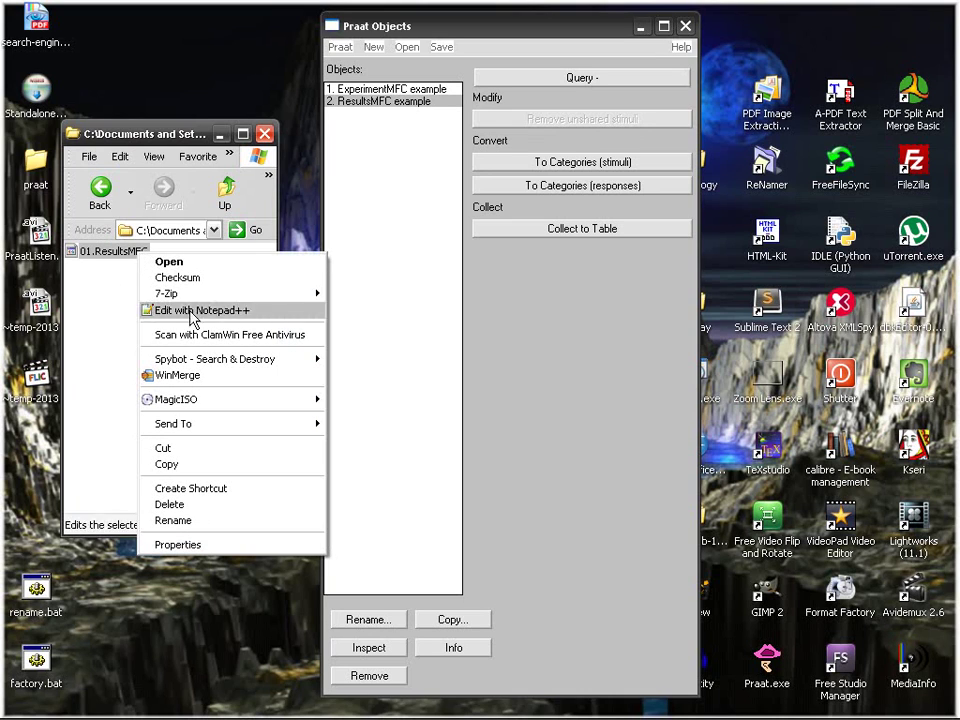
pyautogui.click(274, 317)
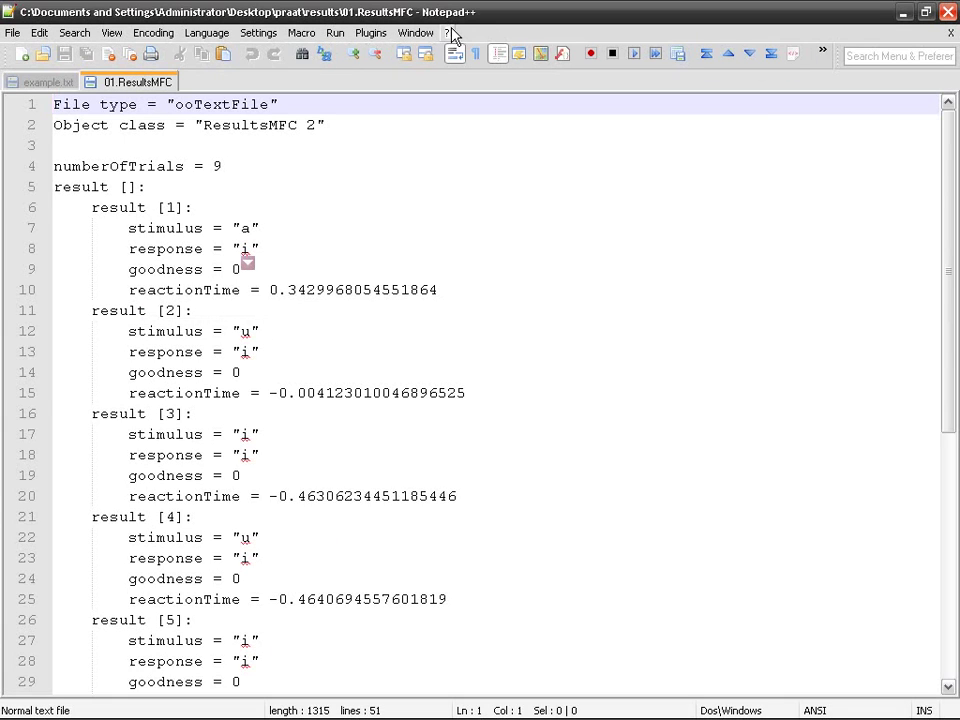
pyautogui.scroll(-5, 232, 318)
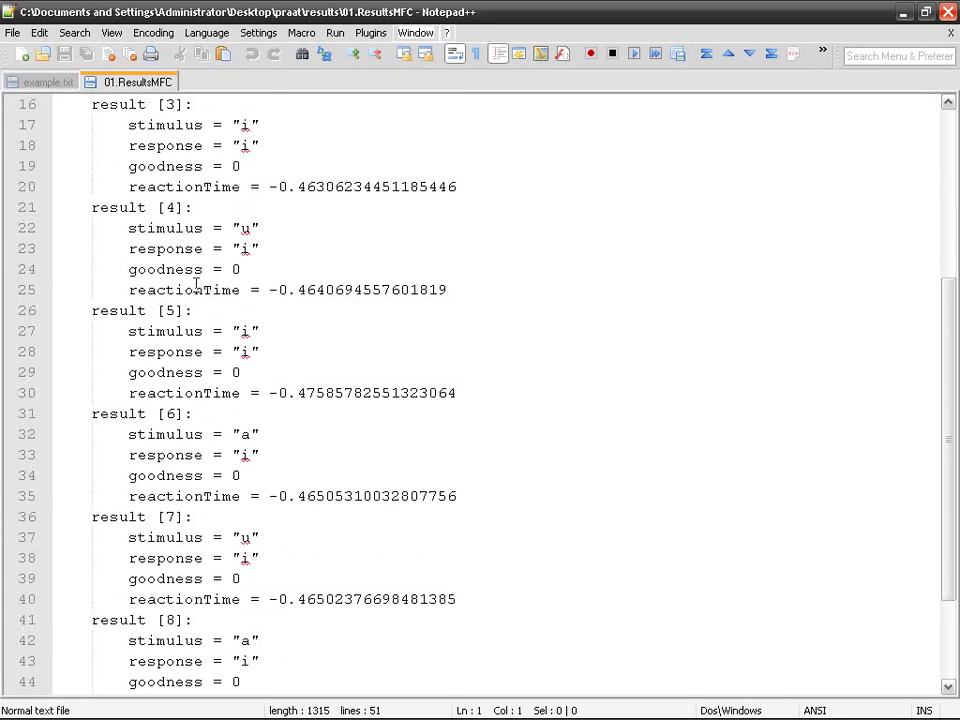
pyautogui.scroll(-4, 255, 360)
pyautogui.scroll(9, 317, 377)
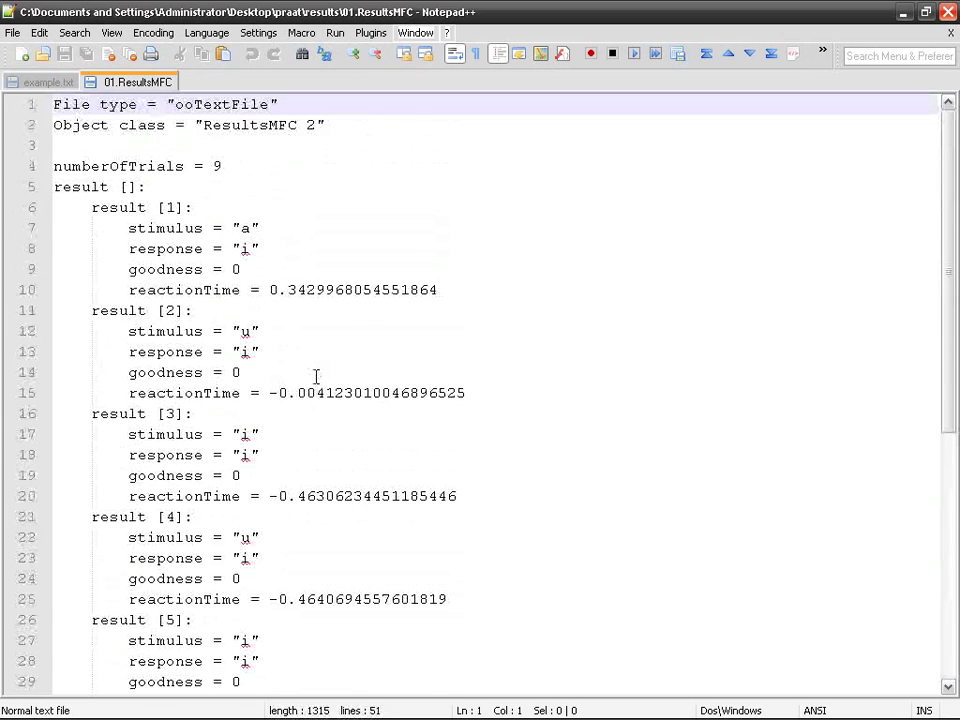
pyautogui.moveTo(92, 207); pyautogui.dragTo(192, 205)
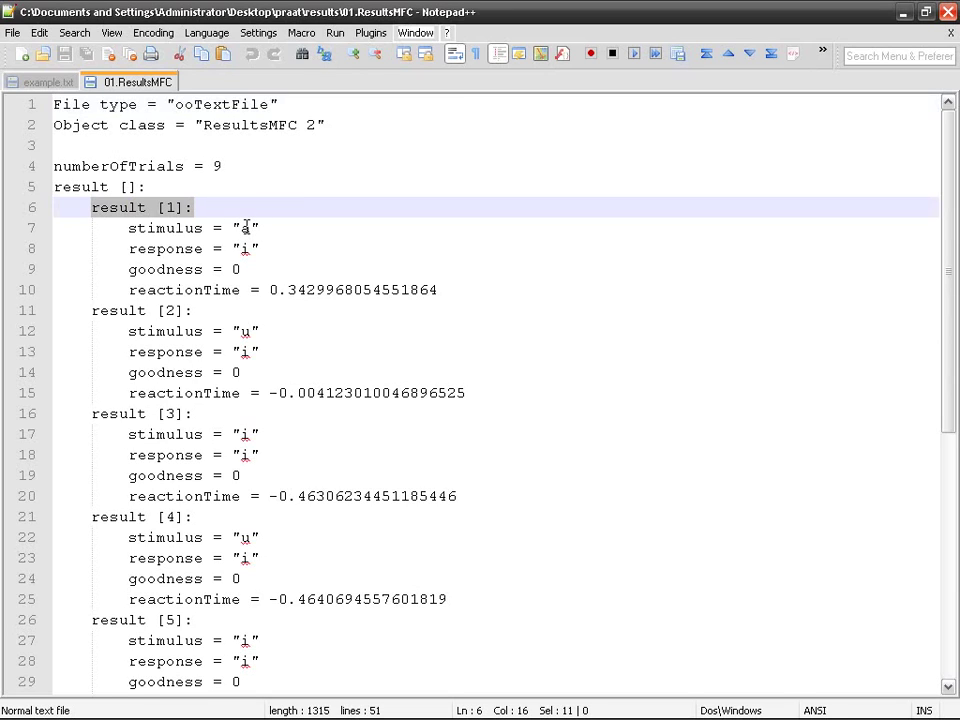
pyautogui.moveTo(234, 248); pyautogui.dragTo(268, 248)
pyautogui.doubleClick(237, 268)
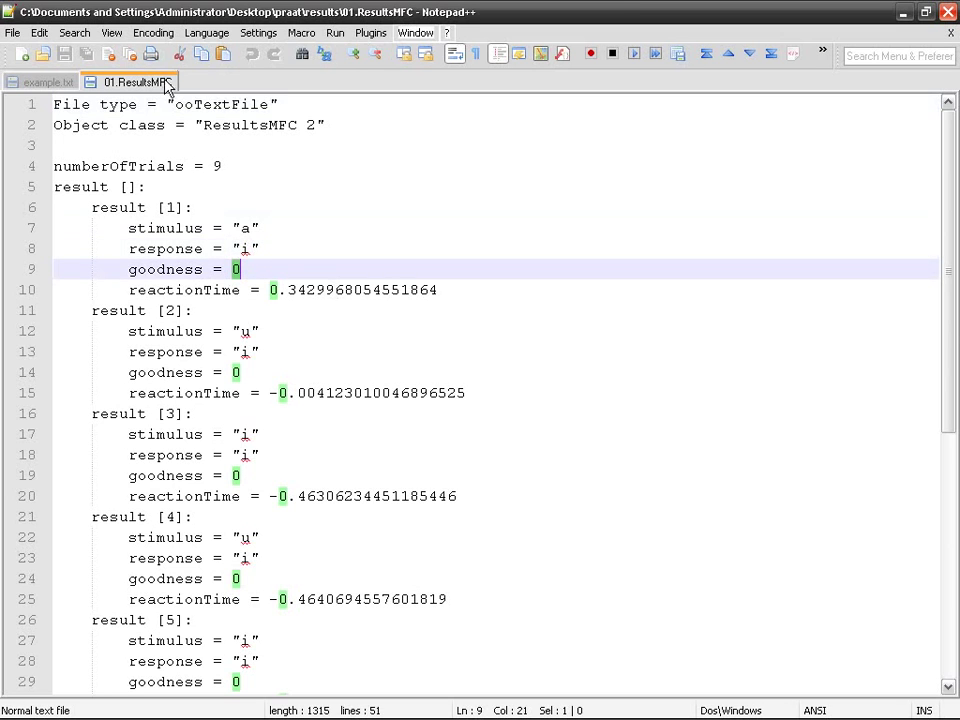
pyautogui.middleClick(130, 81)
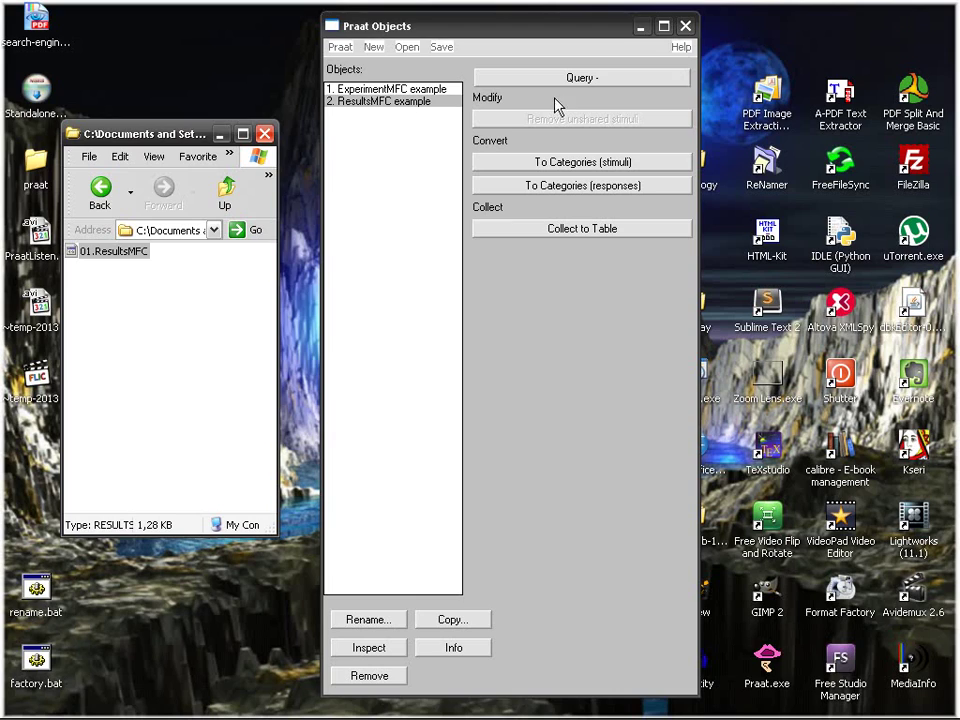
# Remove the old ResultsMFC object and rerun the ExperimentMFC example through all trials
pyautogui.moveTo(507, 36)
pyautogui.mouseDown()
pyautogui.moveTo(423, 37)
pyautogui.moveTo(454, 30)
pyautogui.moveTo(454, 45)
pyautogui.moveTo(470, 46)
pyautogui.mouseUp()
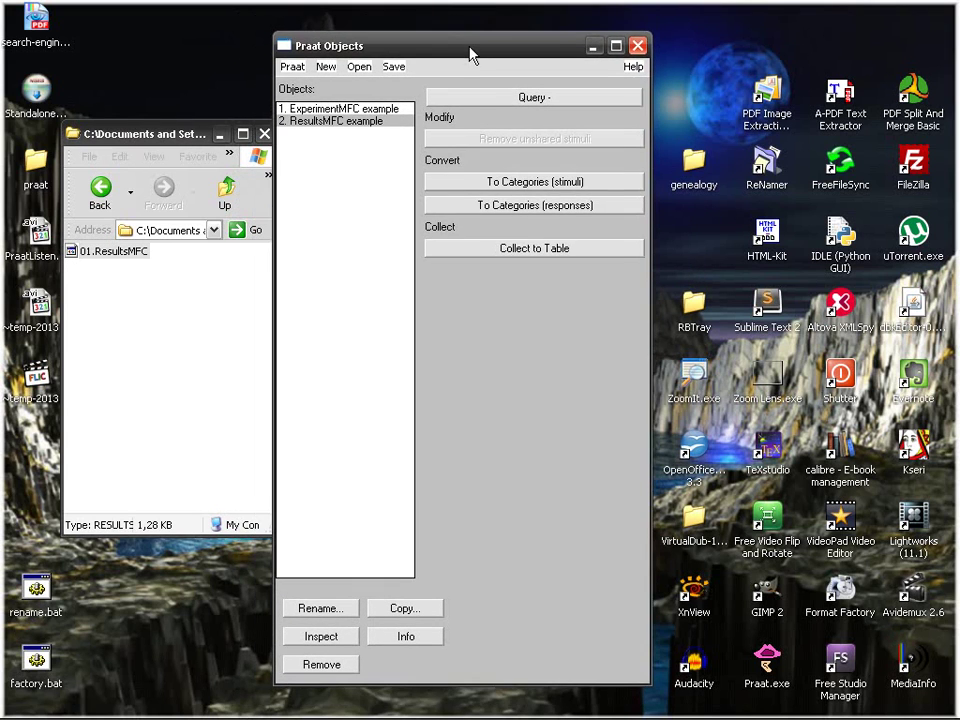
pyautogui.click(339, 666)
pyautogui.click(367, 112)
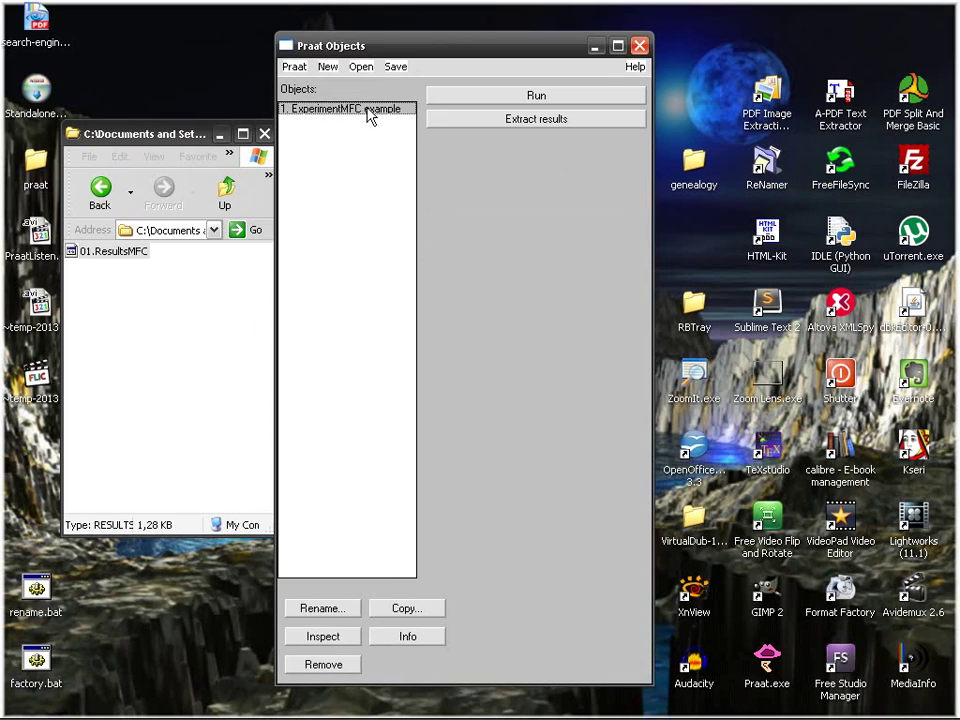
pyautogui.click(549, 97)
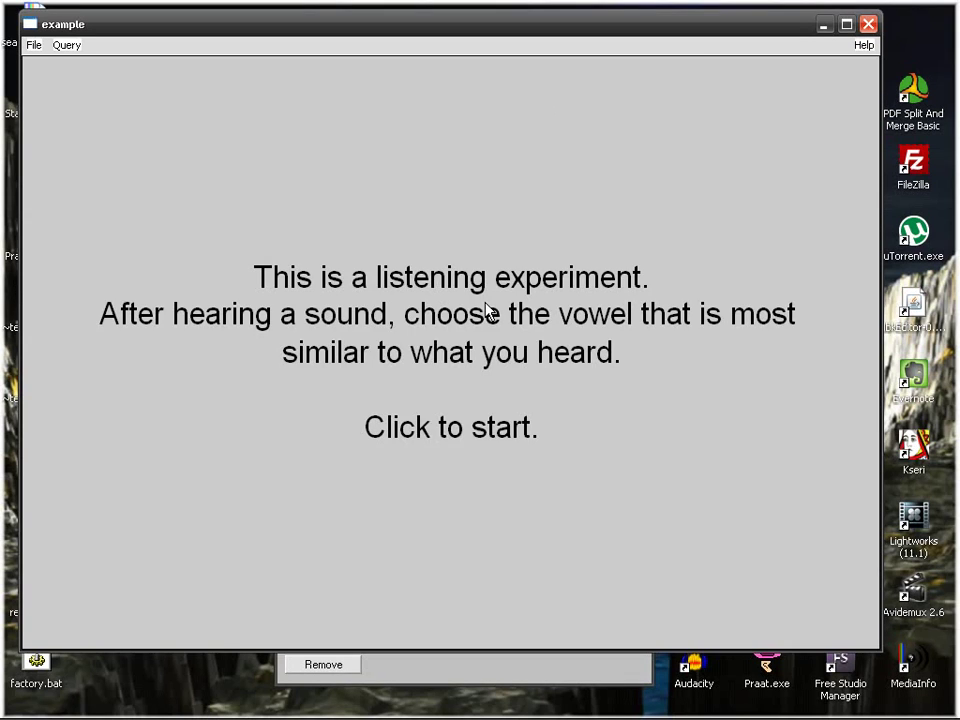
pyautogui.click(476, 312)
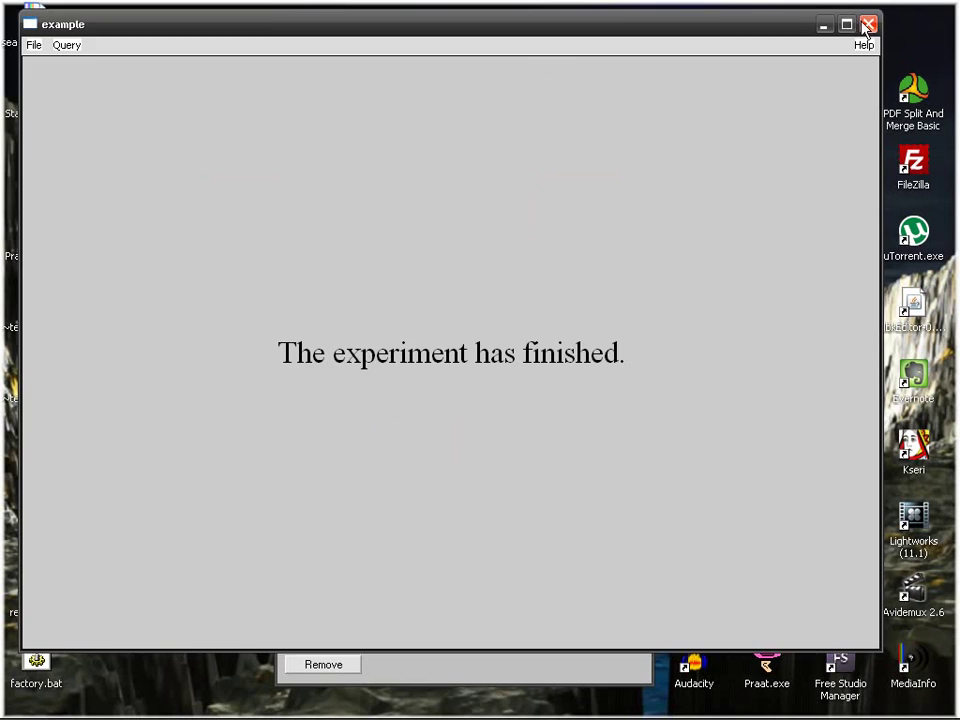
pyautogui.click(866, 26)
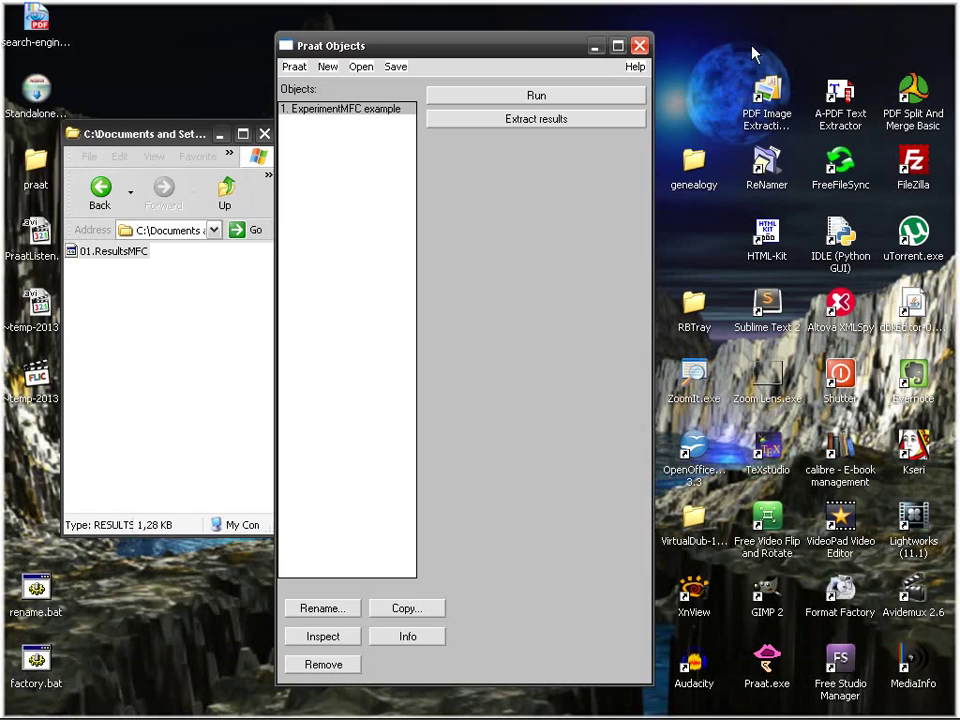
# Extract the results, save them as 02.ResultsMFC, and remove the results object
pyautogui.click(398, 68)
pyautogui.click(398, 68)
pyautogui.click(521, 120)
pyautogui.click(405, 67)
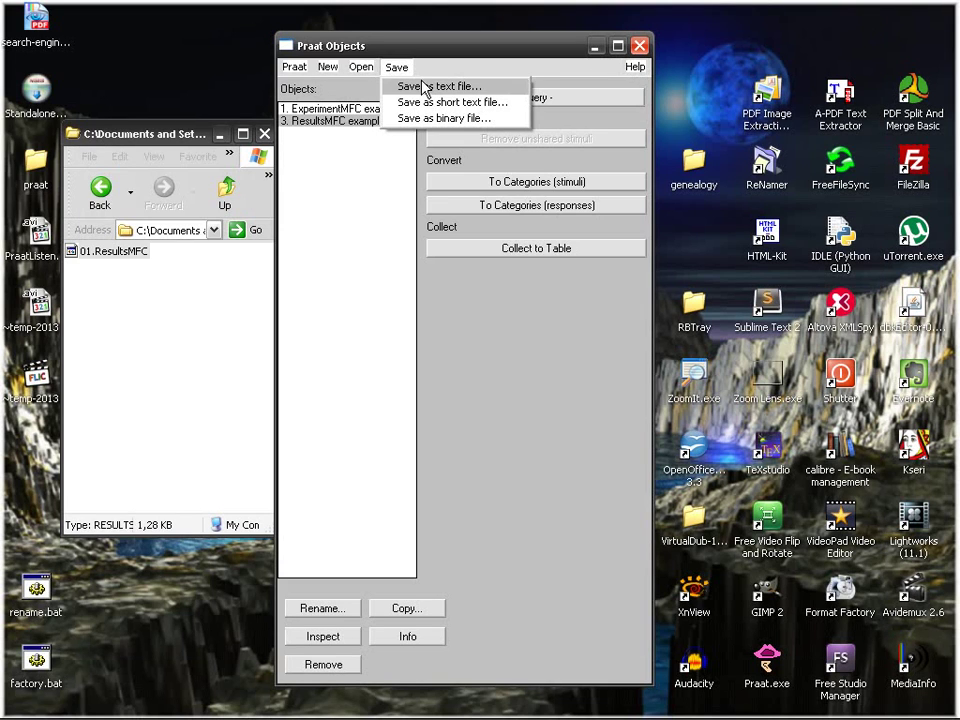
pyautogui.click(428, 88)
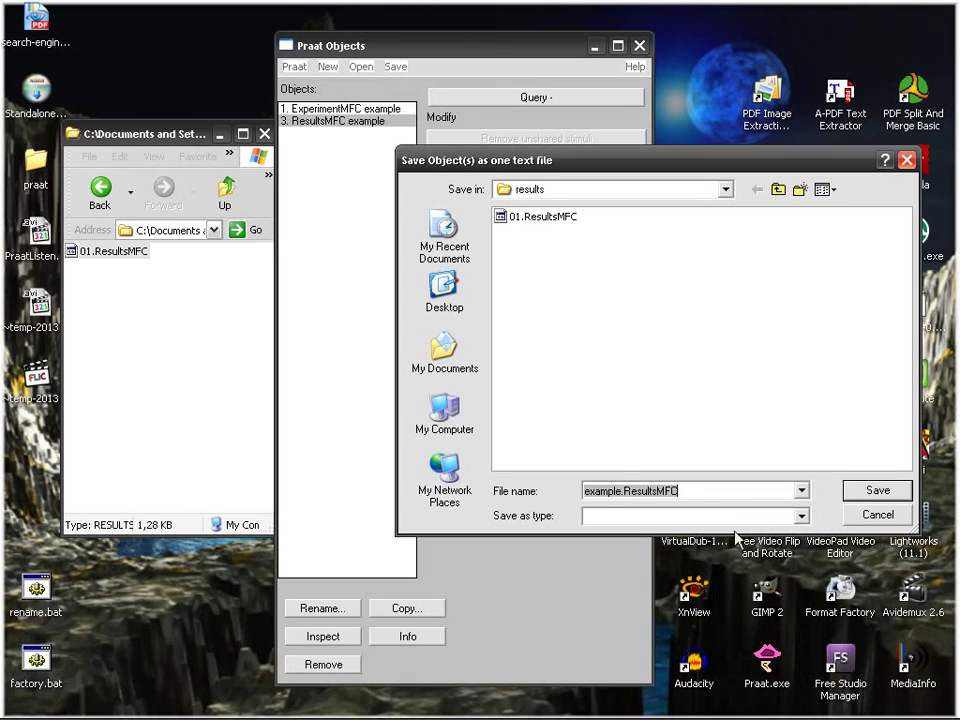
pyautogui.moveTo(621, 491); pyautogui.dragTo(541, 487)
pyautogui.write('02')
pyautogui.press('Return')
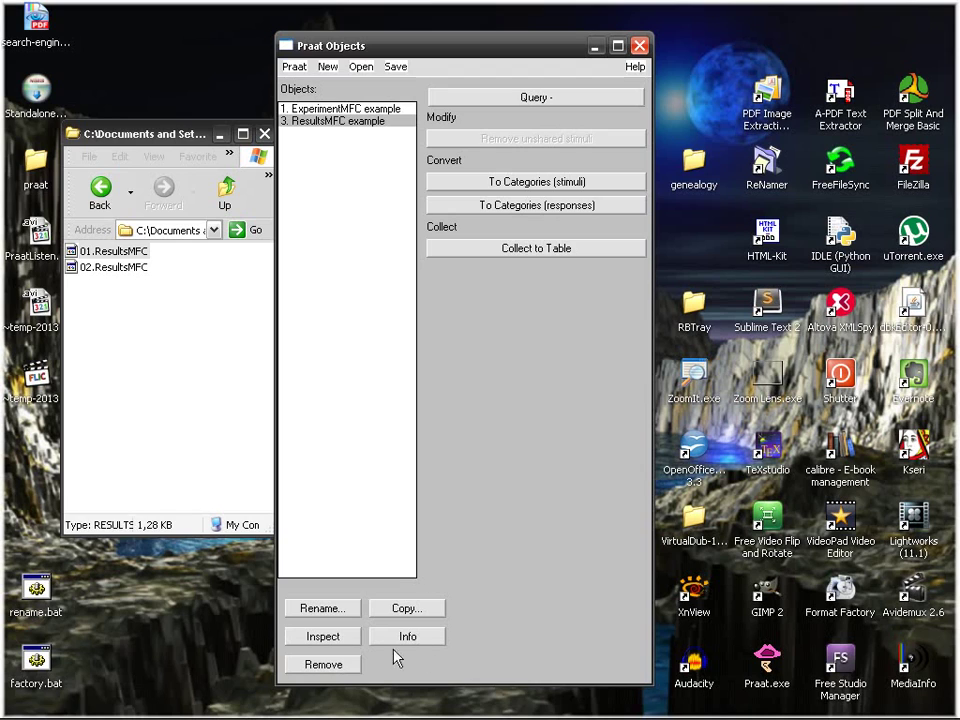
pyautogui.click(330, 665)
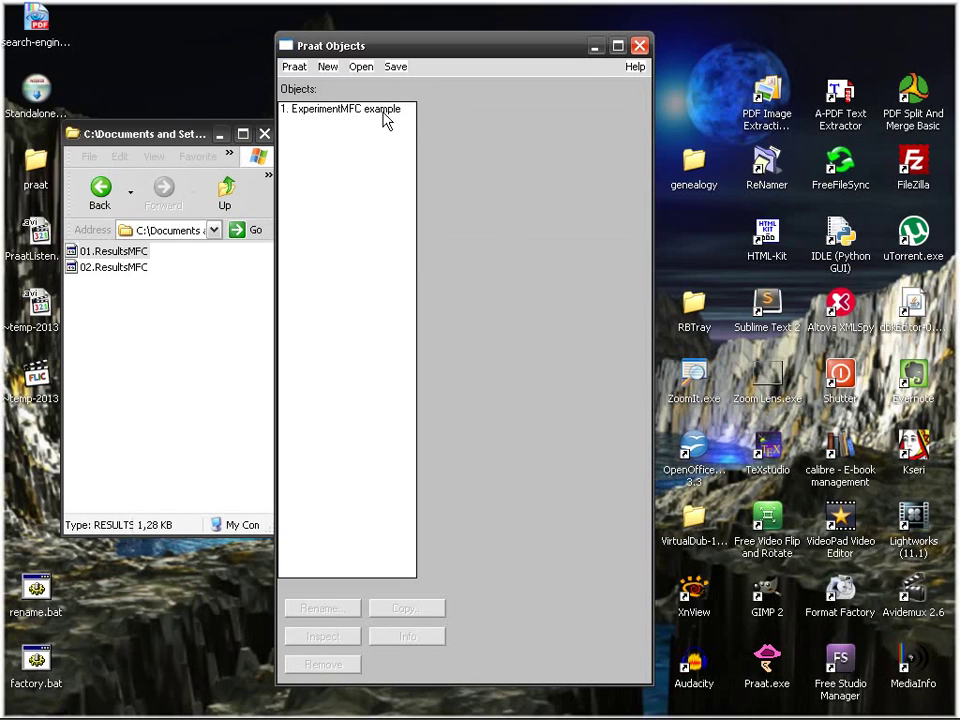
# Run ExperimentMFC example for a third listener, close it, and extract the results
pyautogui.click(384, 110)
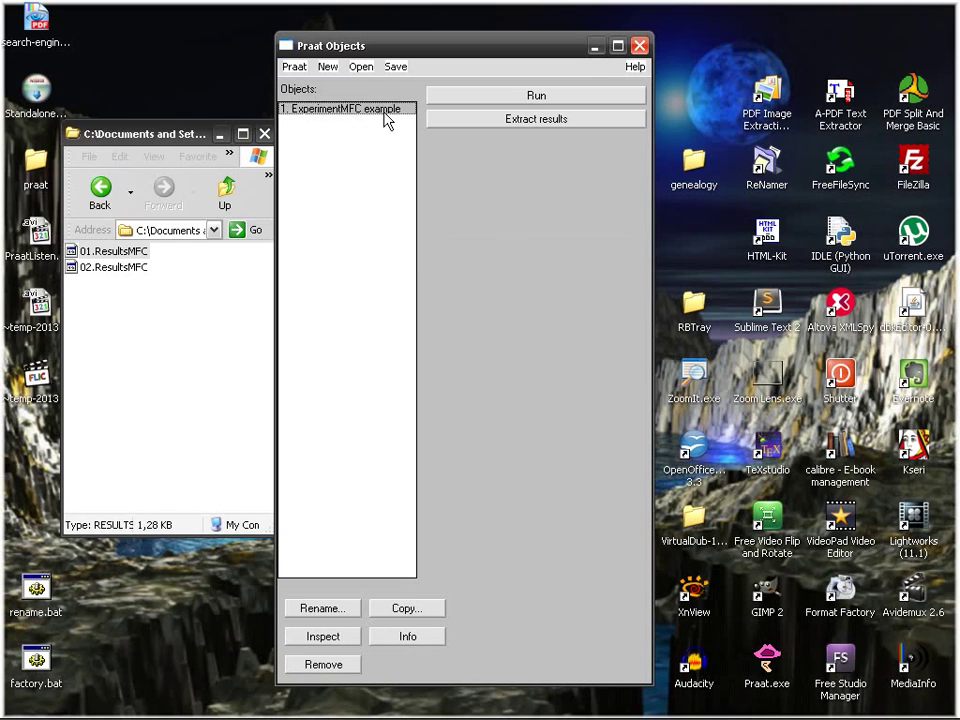
pyautogui.click(569, 100)
pyautogui.click(515, 280)
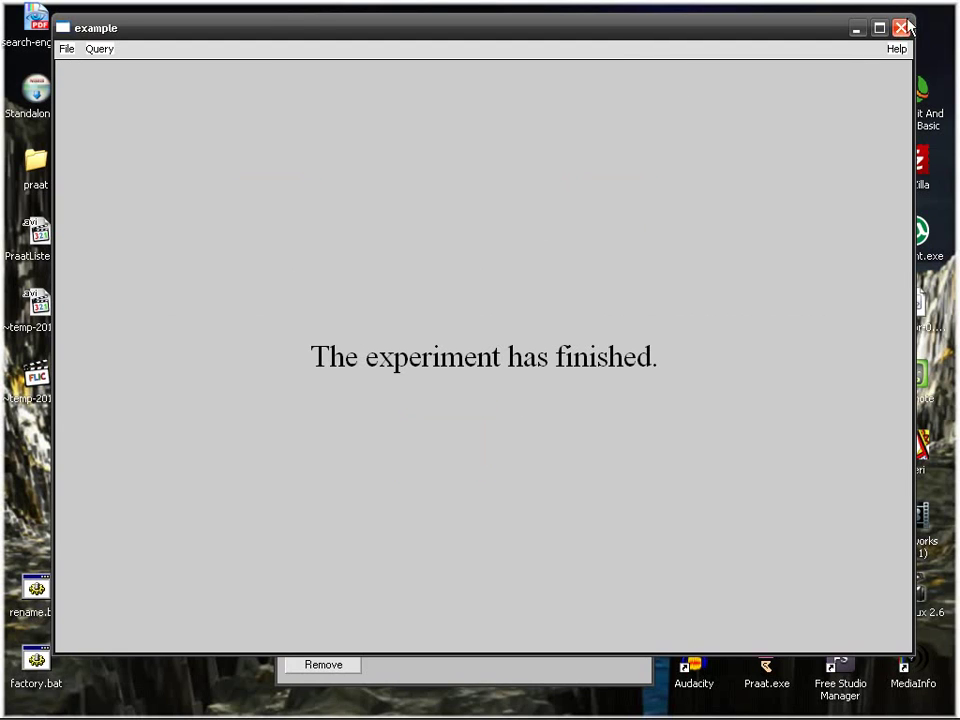
pyautogui.click(901, 28)
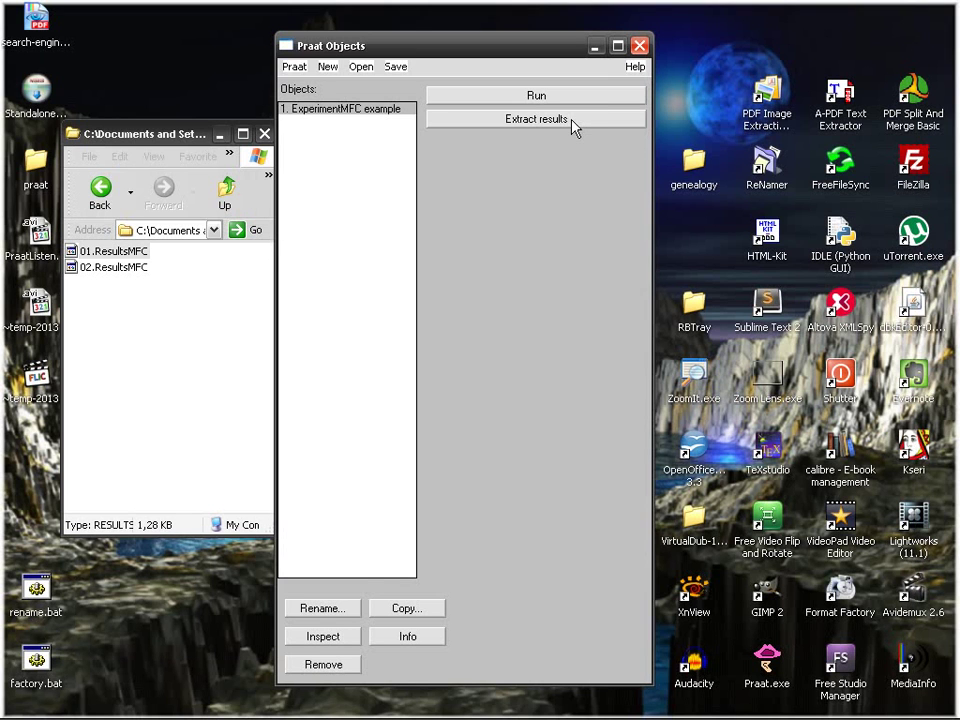
pyautogui.click(574, 124)
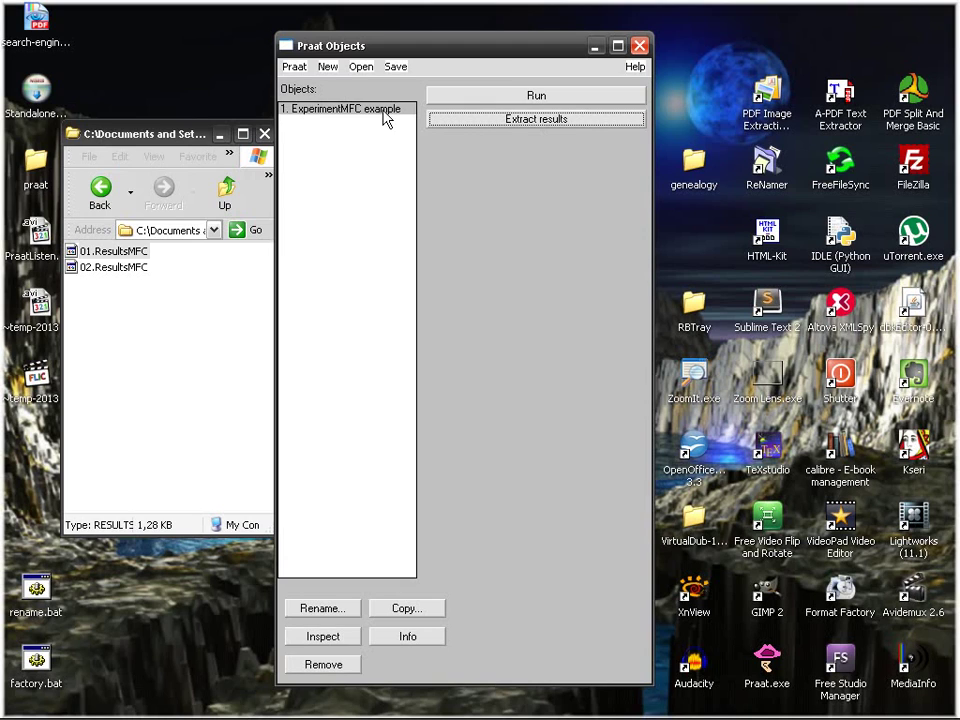
# Save the results as 03.ResultsMFC, remove the results object, and select the new file
pyautogui.click(522, 124)
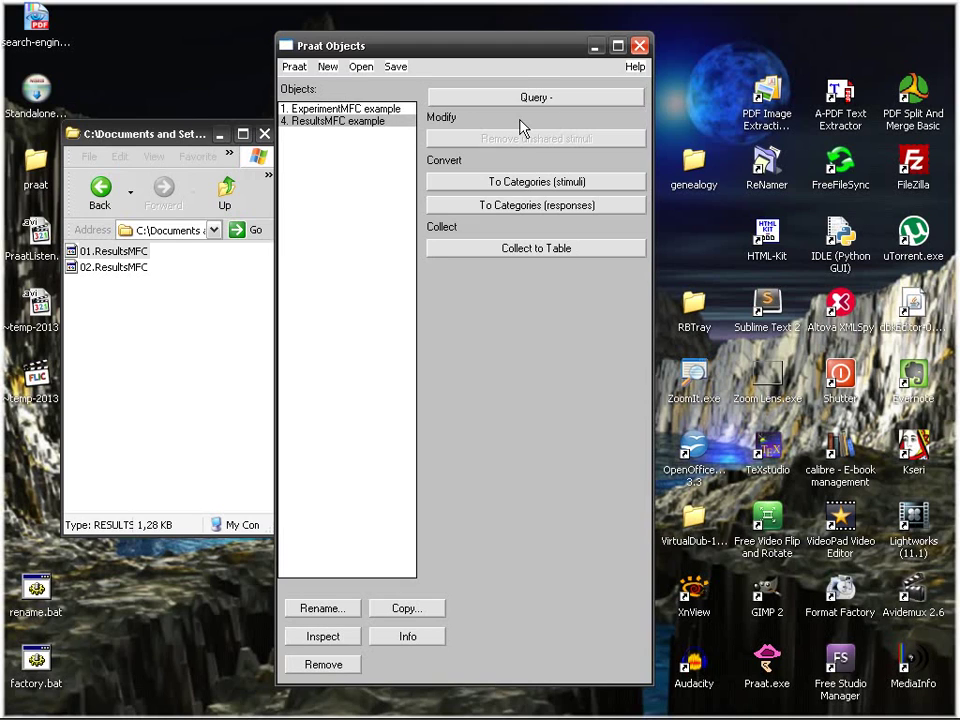
pyautogui.click(398, 68)
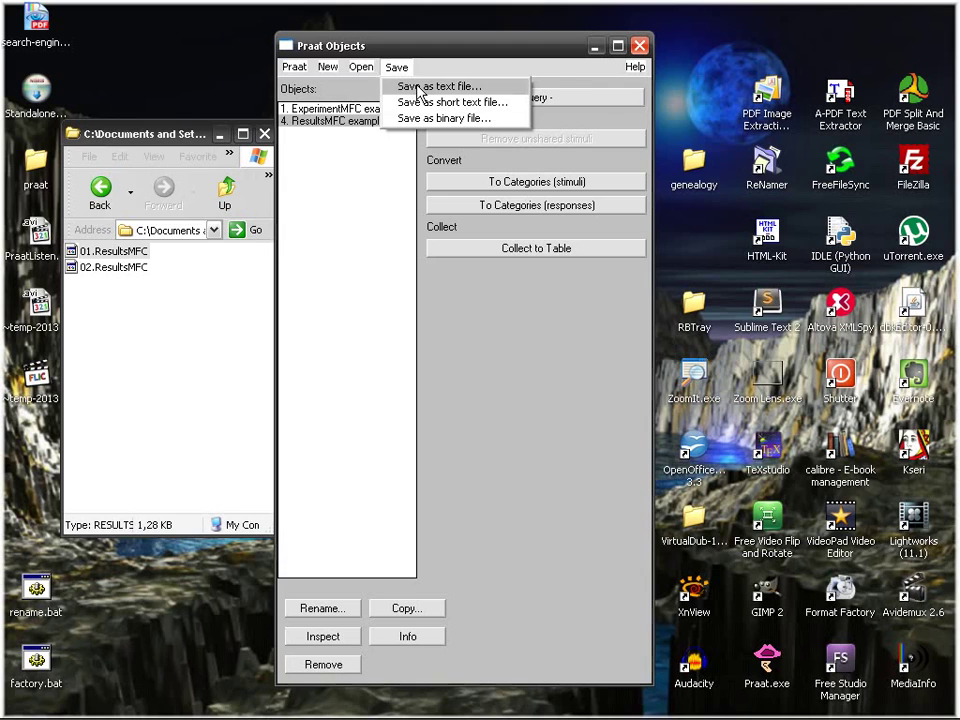
pyautogui.click(430, 86)
pyautogui.moveTo(622, 492); pyautogui.dragTo(568, 489)
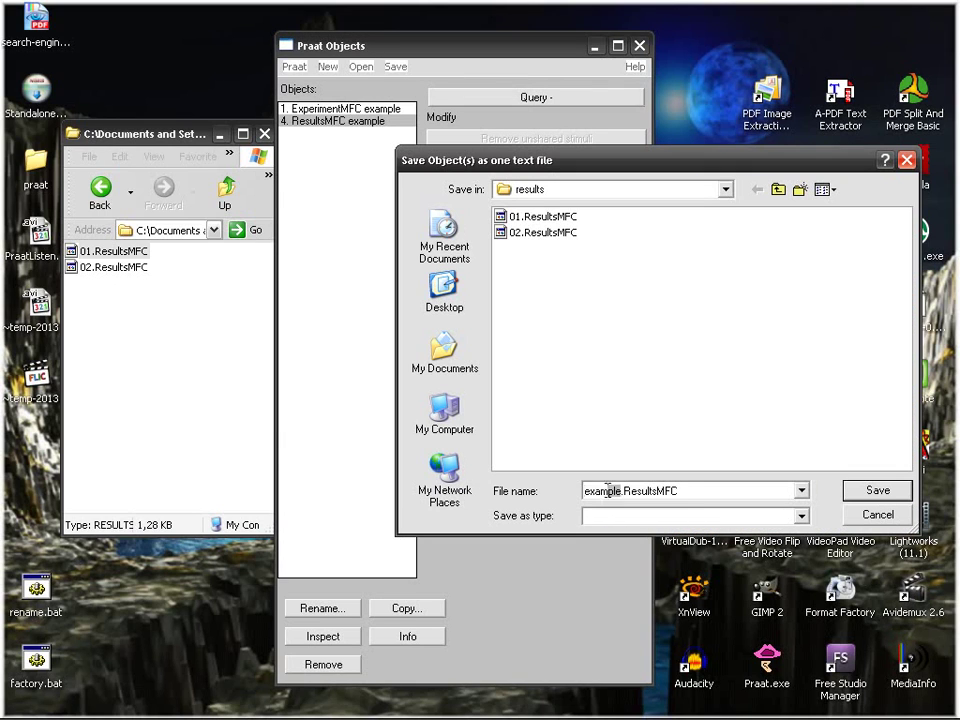
pyautogui.write('04')
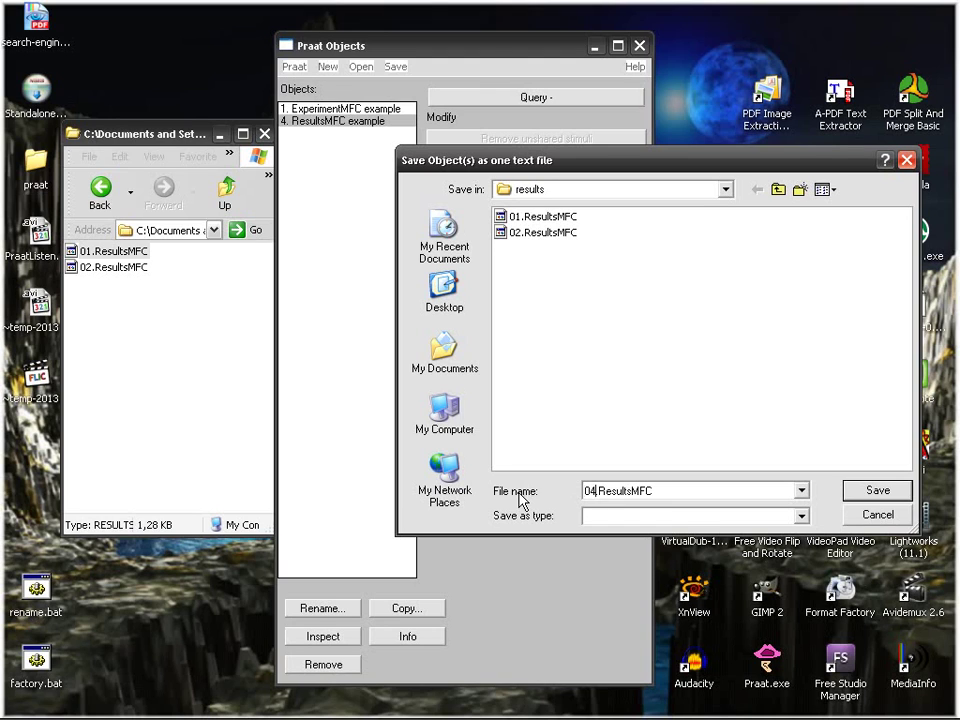
pyautogui.press('BackSpace')
pyautogui.write('3')
pyautogui.press('Return')
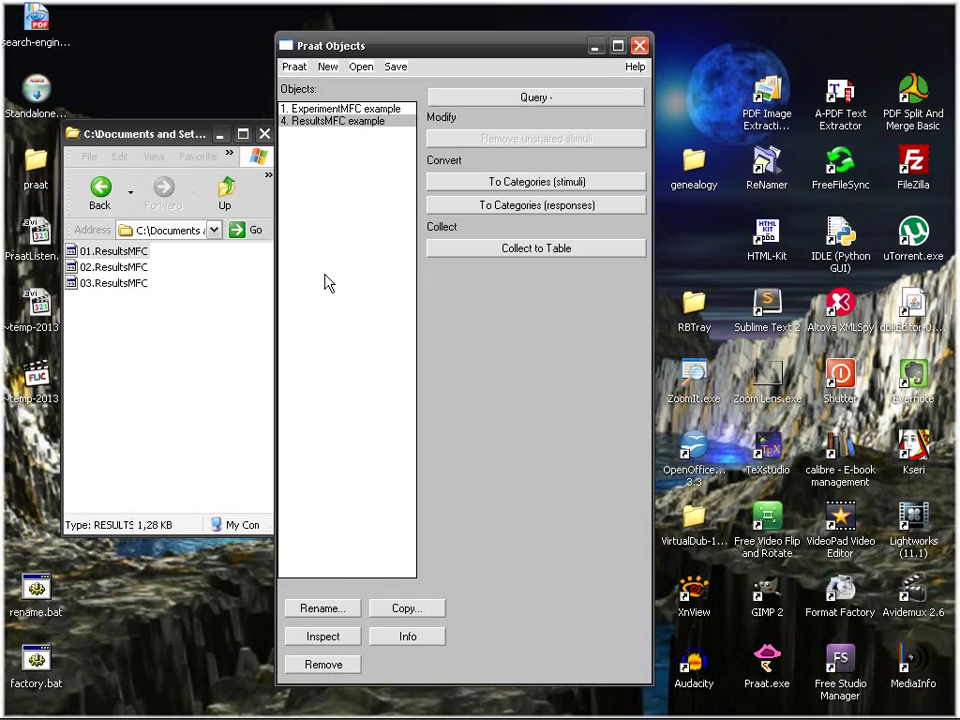
pyautogui.click(190, 374)
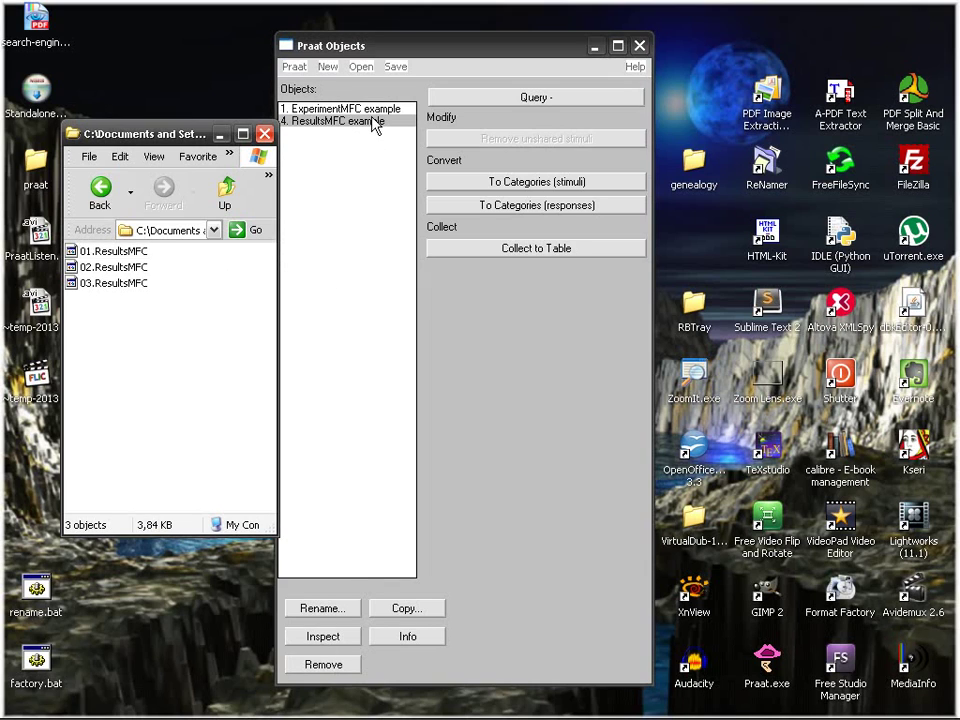
pyautogui.click(323, 664)
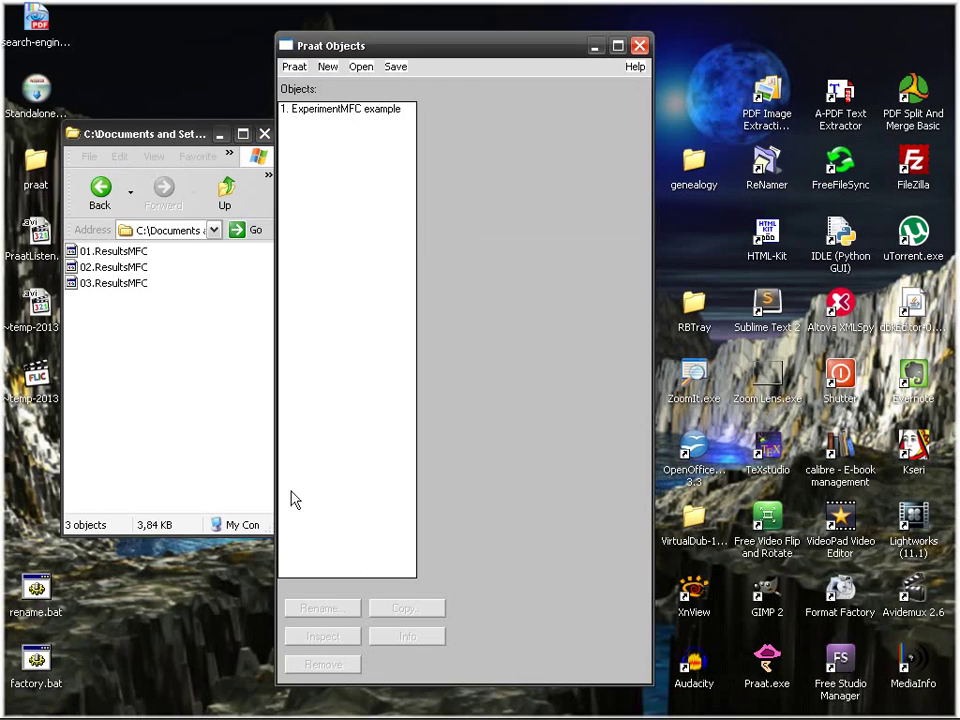
pyautogui.click(122, 285)
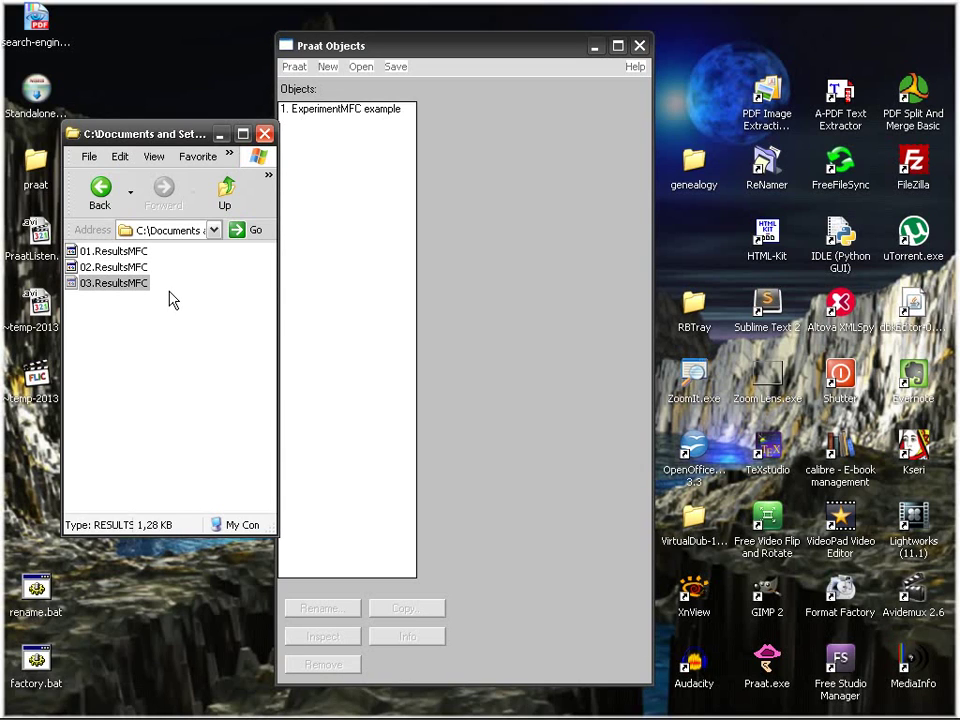
# Open 03.ResultsMFC in Notepad++, scroll through its trials, and close the tab
pyautogui.click(157, 296)
pyautogui.rightClick(138, 285)
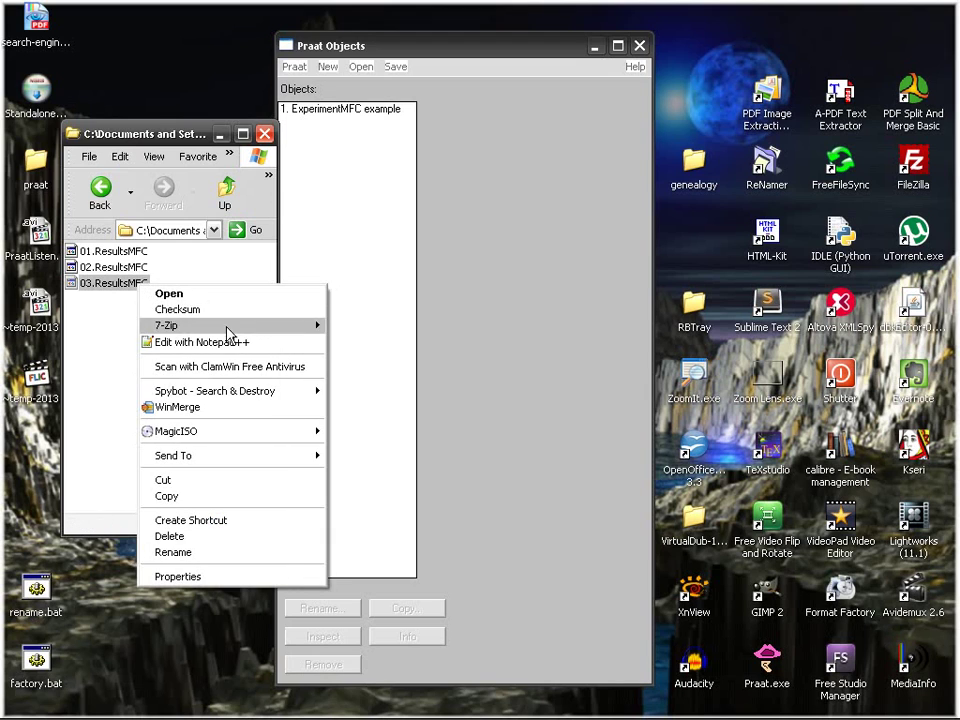
pyautogui.click(200, 342)
pyautogui.scroll(-7, 360, 407)
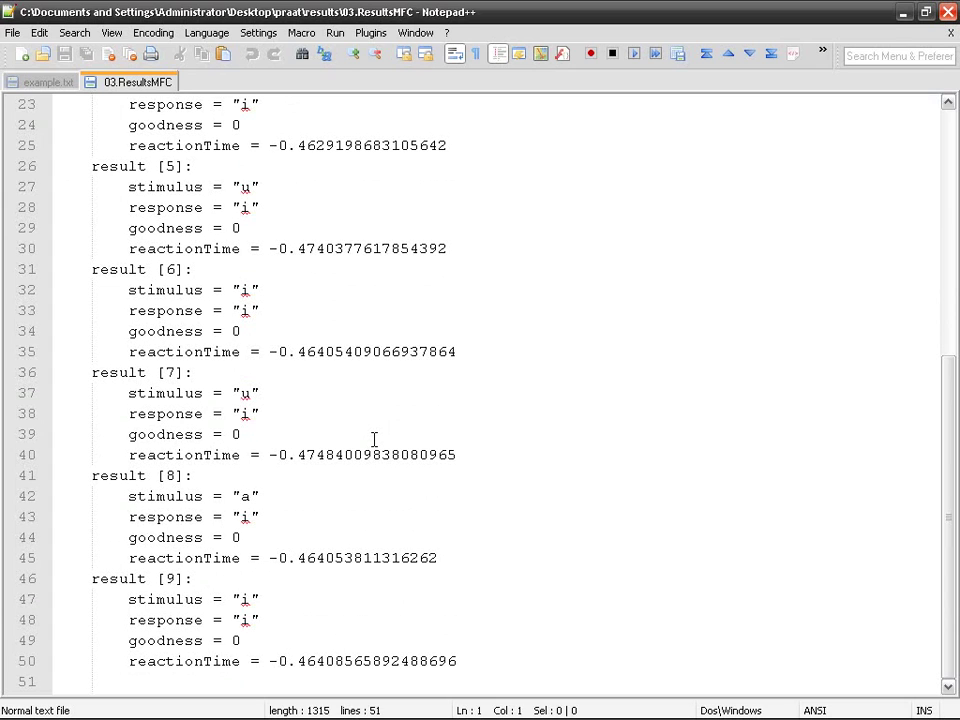
pyautogui.scroll(5, 374, 440)
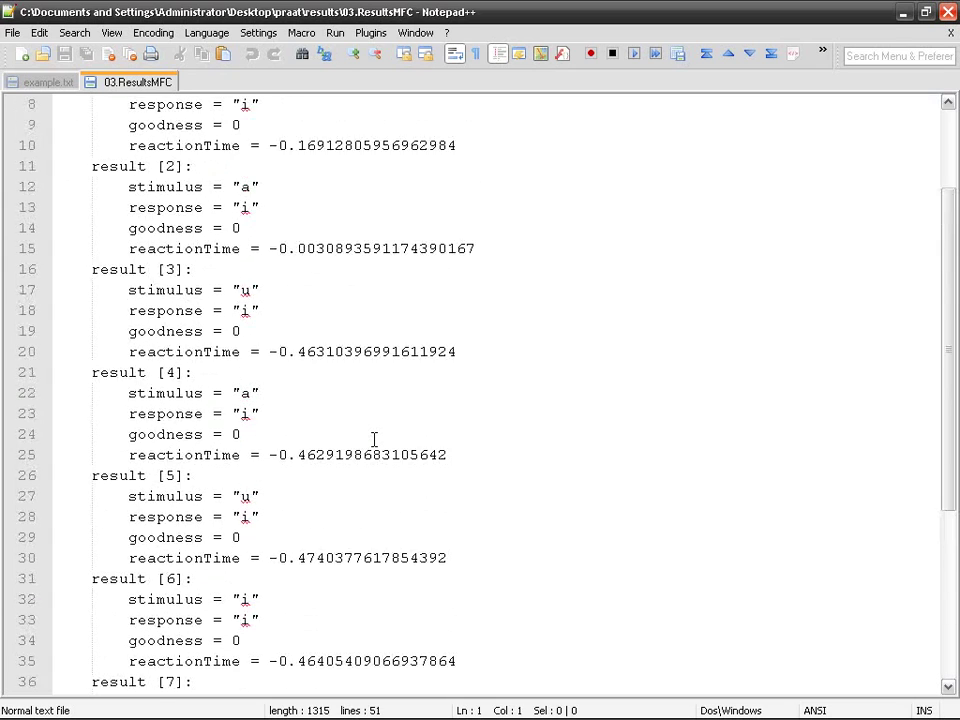
pyautogui.scroll(-4, 374, 440)
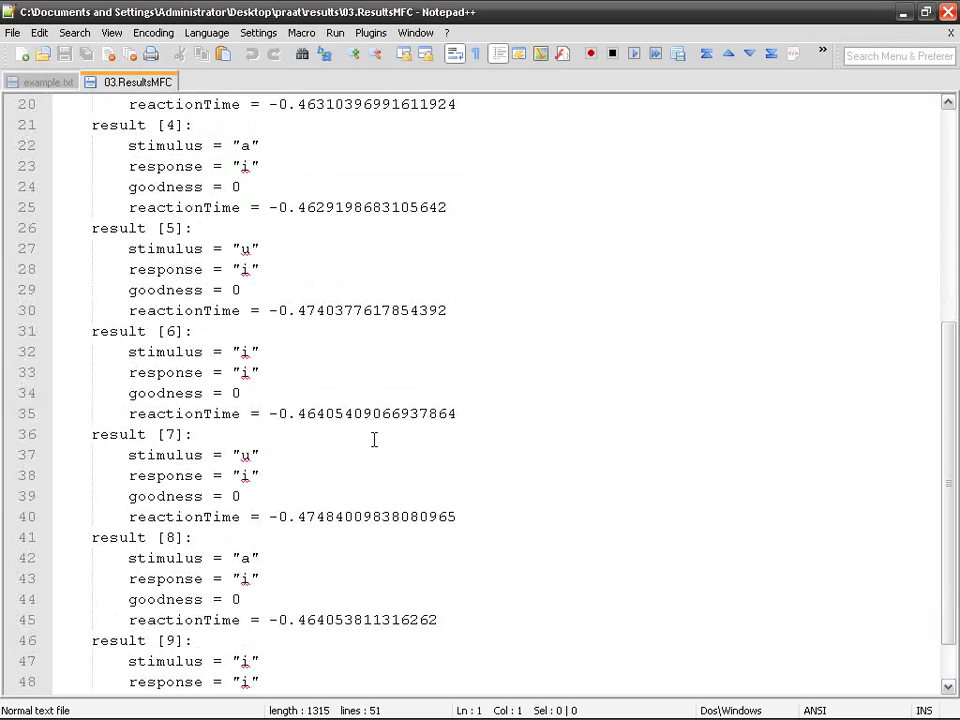
pyautogui.moveTo(949, 379); pyautogui.dragTo(955, 120)
pyautogui.middleClick(155, 80)
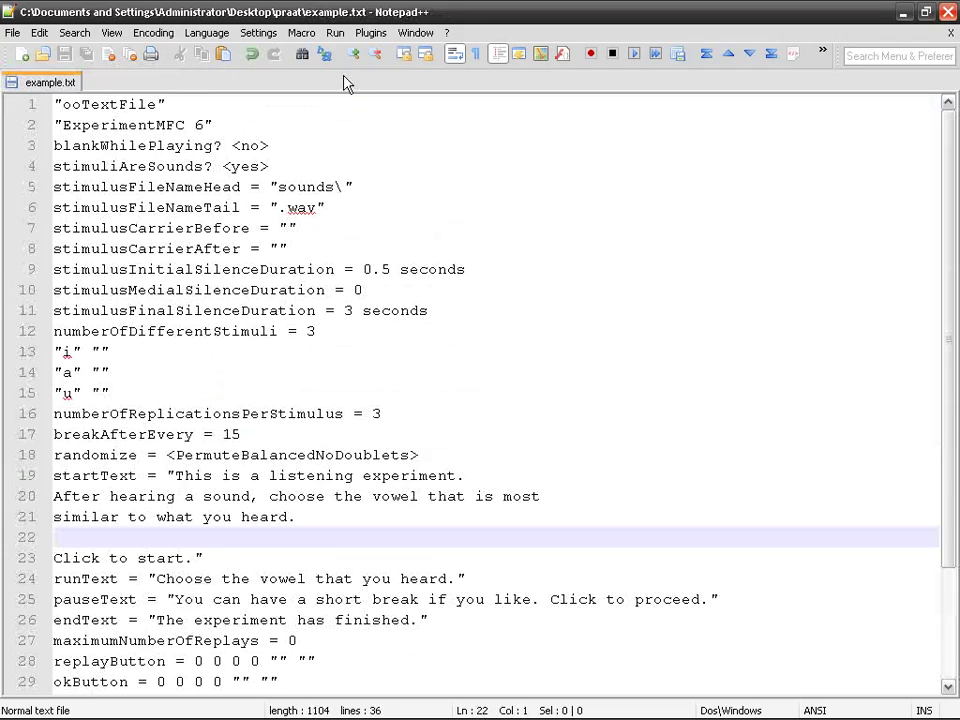
# Close Notepad++ and read 03.ResultsMFC into Praat's object list
pyautogui.click(948, 12)
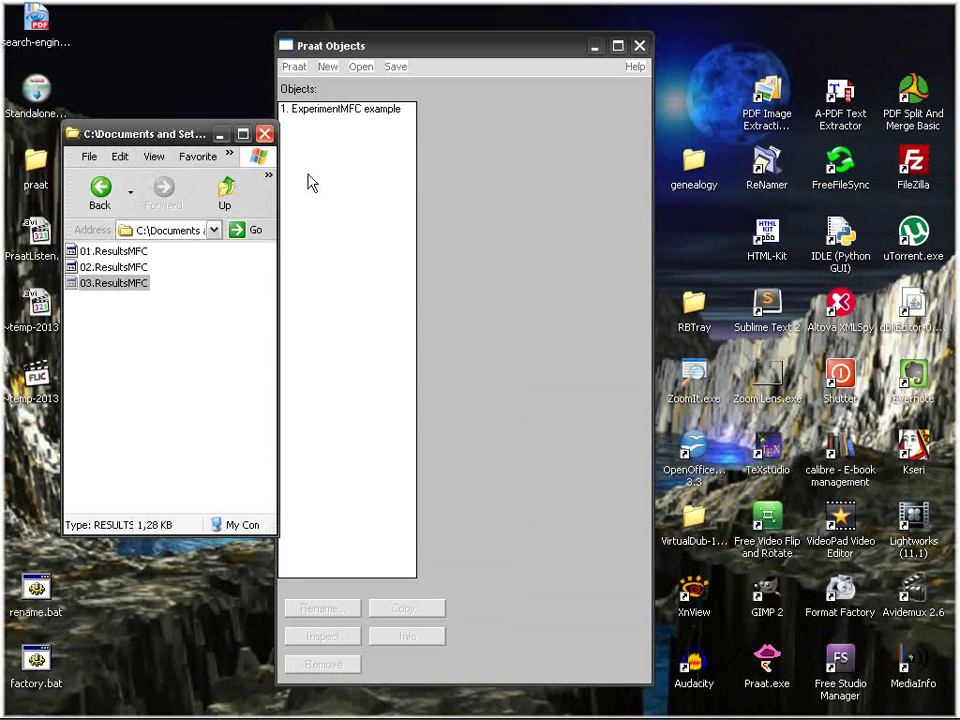
pyautogui.click(362, 68)
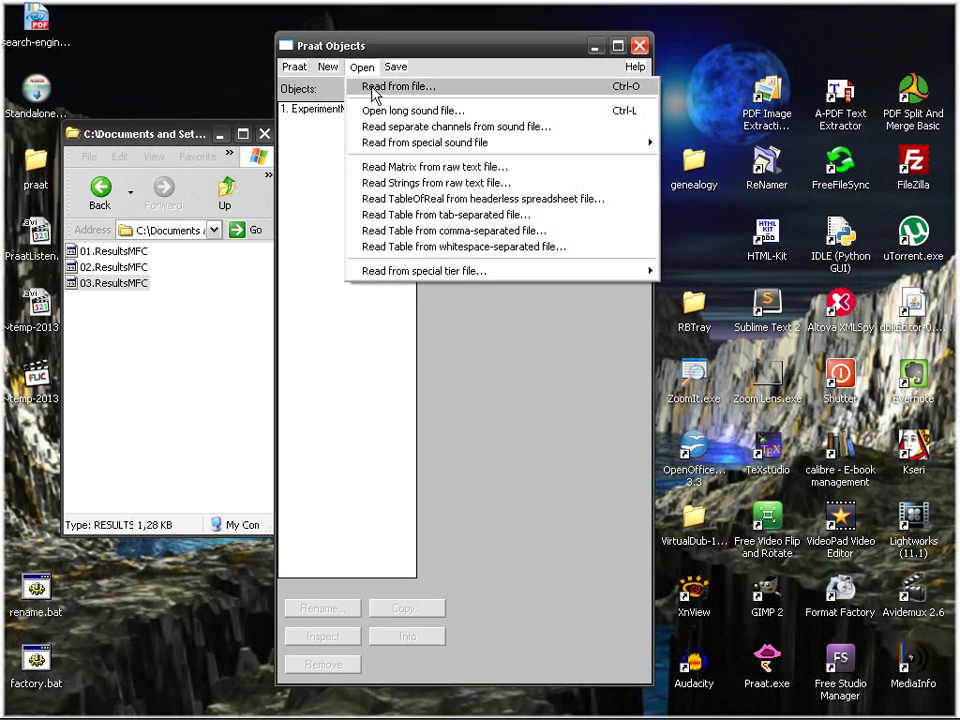
pyautogui.click(397, 88)
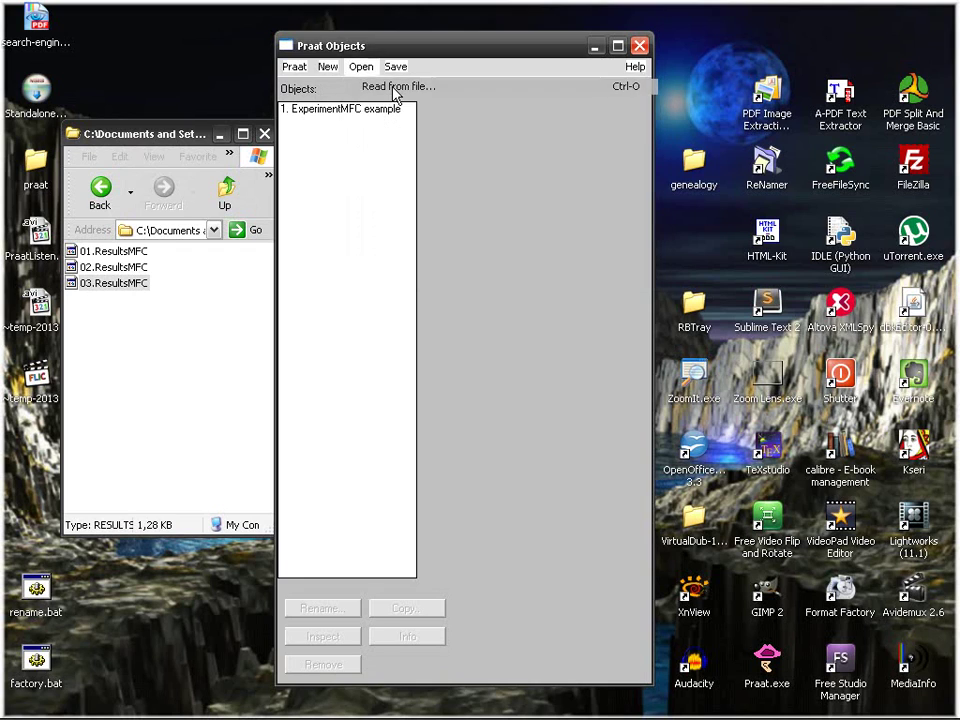
pyautogui.doubleClick(555, 246)
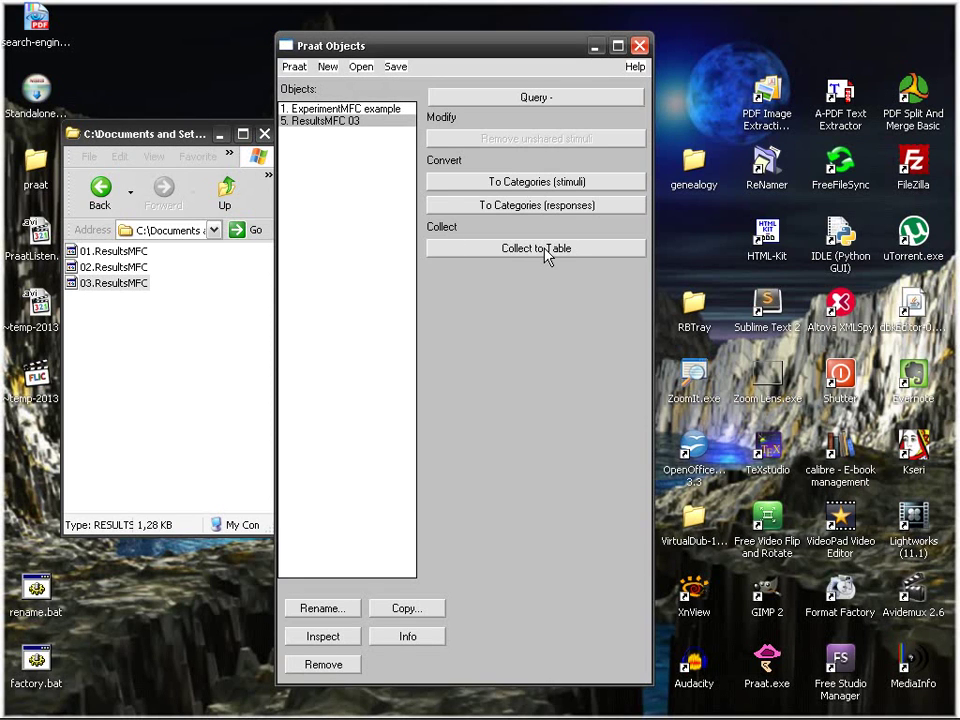
# Collect ResultsMFC 03 into Table allResults, view its trials, then close the table
pyautogui.click(545, 250)
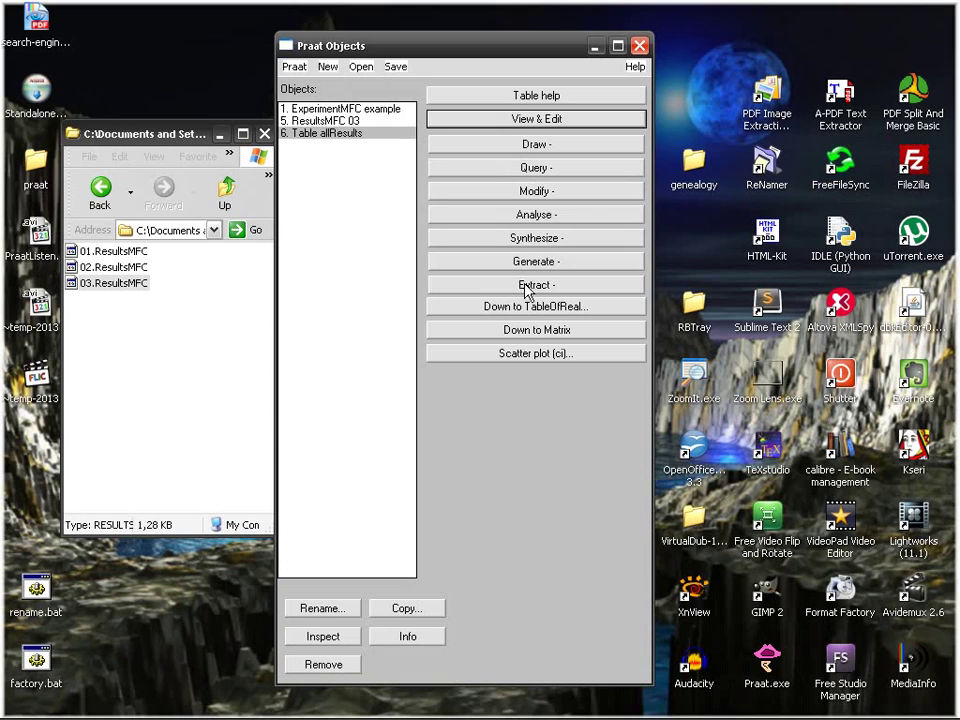
pyautogui.click(560, 121)
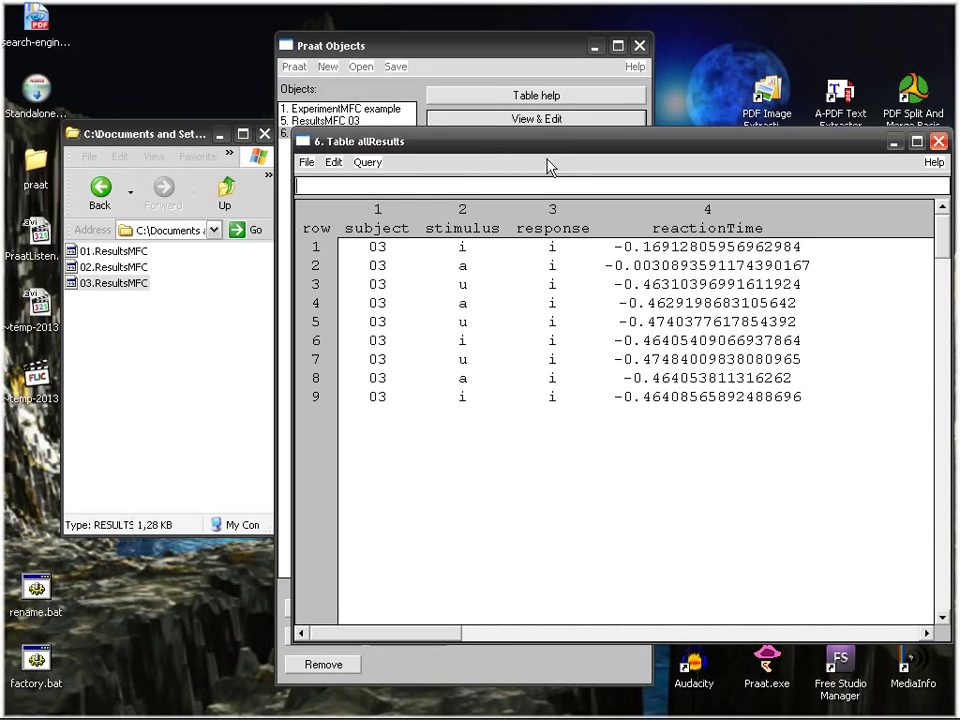
pyautogui.moveTo(544, 155); pyautogui.dragTo(483, 142)
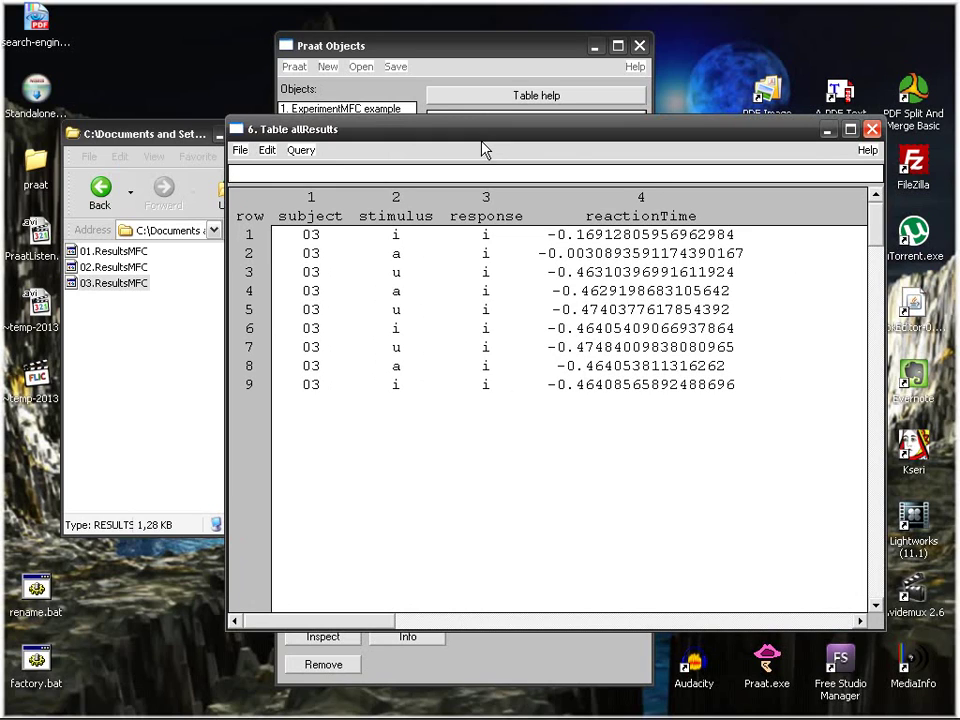
pyautogui.click(872, 130)
# Remove the old ResultsMFC 03 and table objects from the object list
pyautogui.keyDown('shift'); pyautogui.click(362, 133); pyautogui.keyUp('shift')
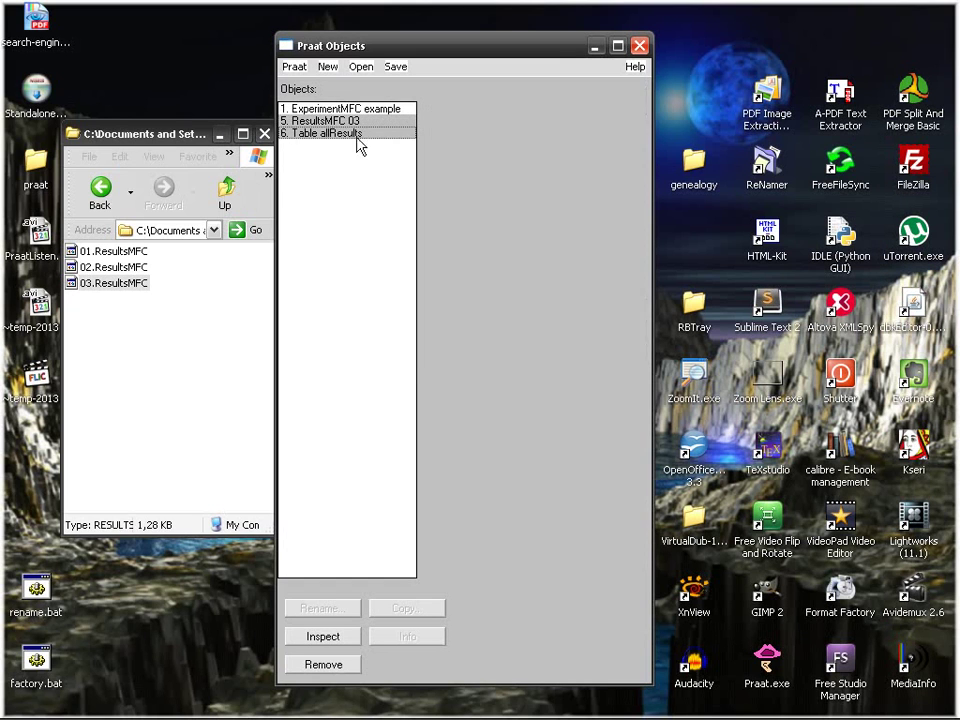
pyautogui.click(322, 664)
pyautogui.click(362, 68)
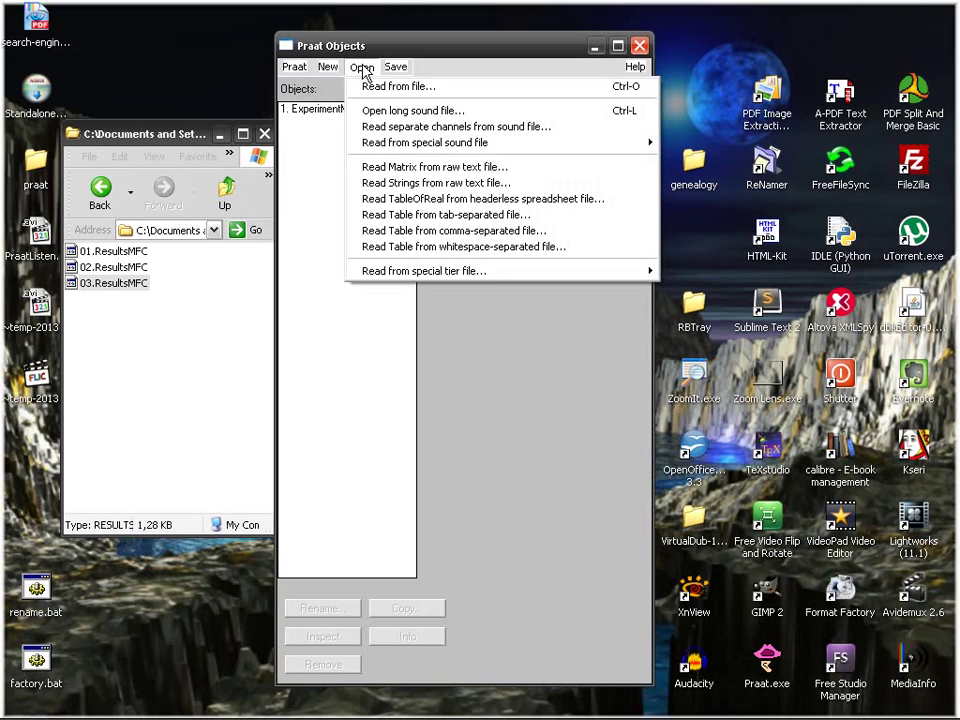
pyautogui.click(360, 66)
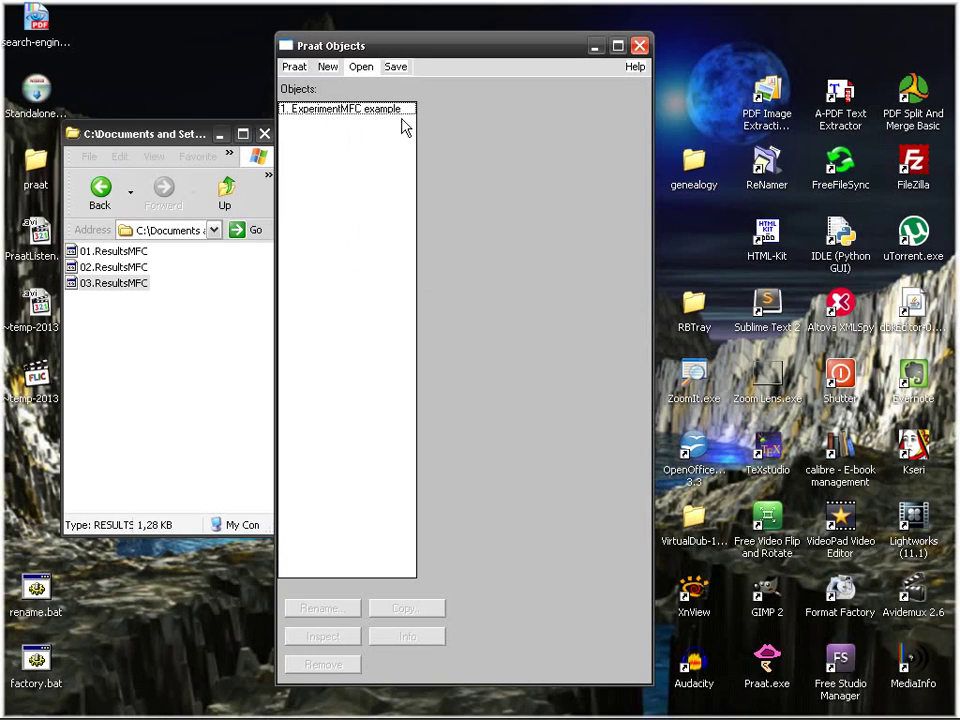
# Run the ExperimentMFC example as a new listener and extract the results
pyautogui.click(382, 109)
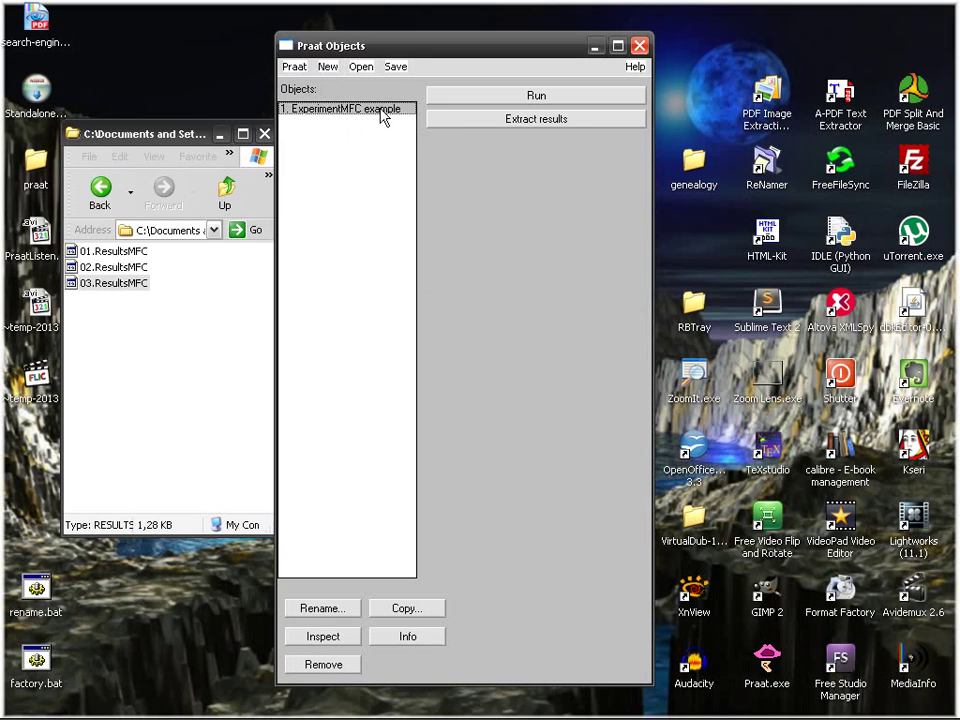
pyautogui.click(568, 98)
pyautogui.click(512, 296)
pyautogui.click(630, 238)
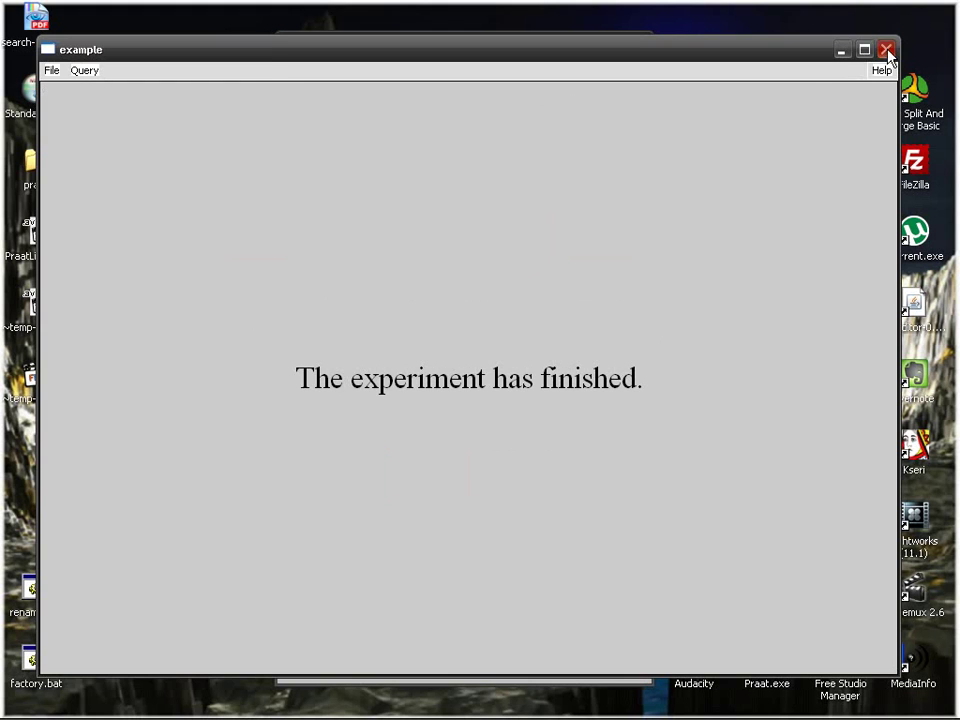
pyautogui.click(886, 49)
pyautogui.click(592, 120)
# Save the extracted results as a text file named 04.ResultsMFC
pyautogui.click(397, 68)
pyautogui.click(407, 88)
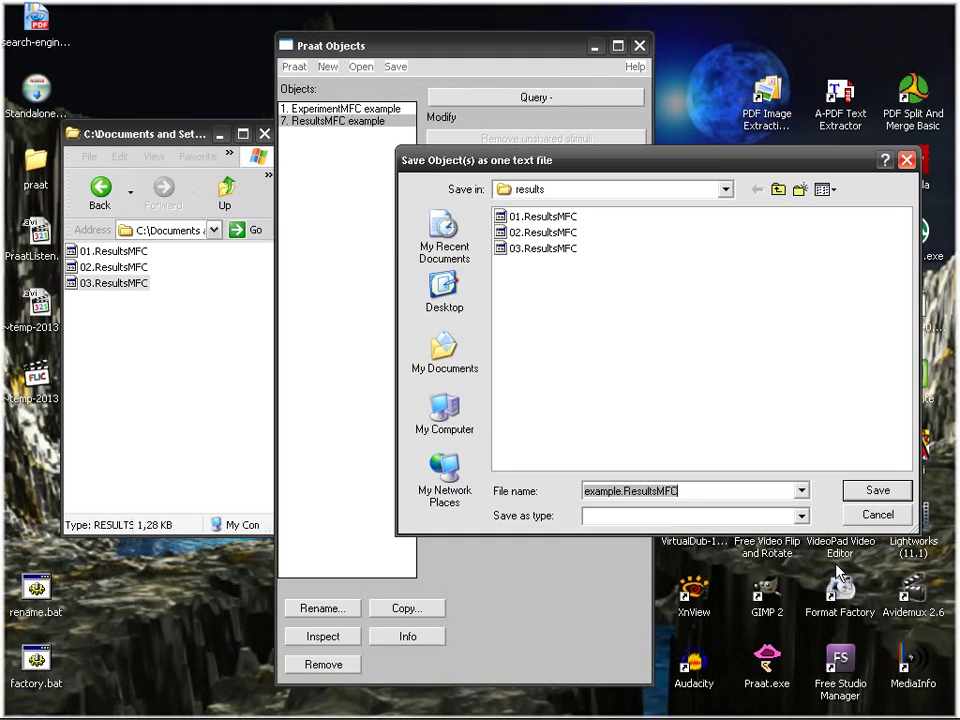
pyautogui.click(530, 249)
pyautogui.click(591, 491)
pyautogui.press('Delete')
pyautogui.write('4')
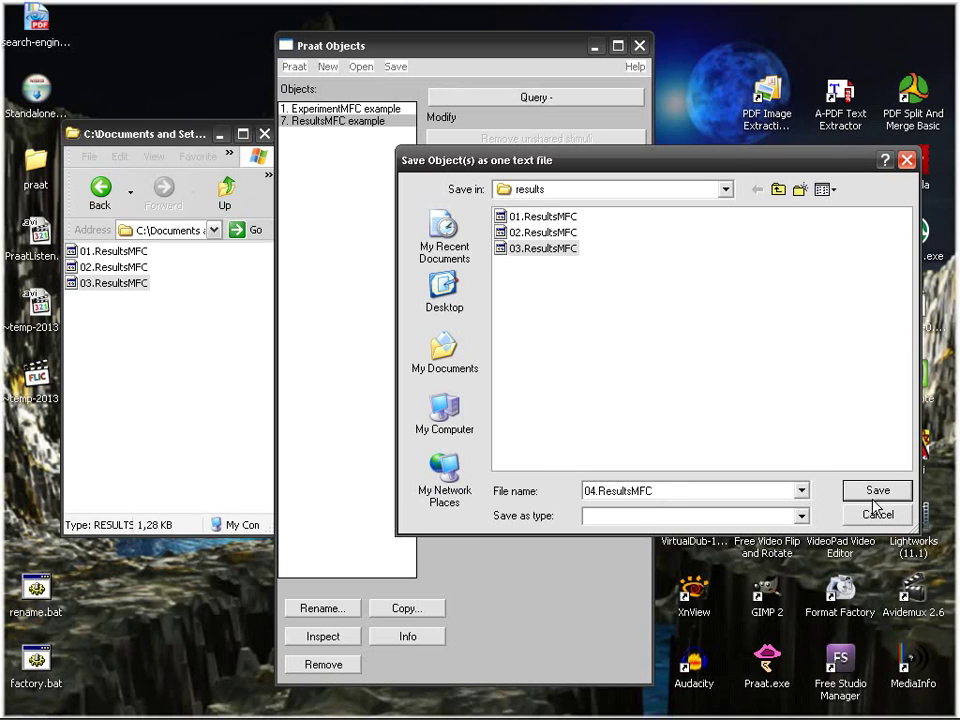
pyautogui.click(876, 492)
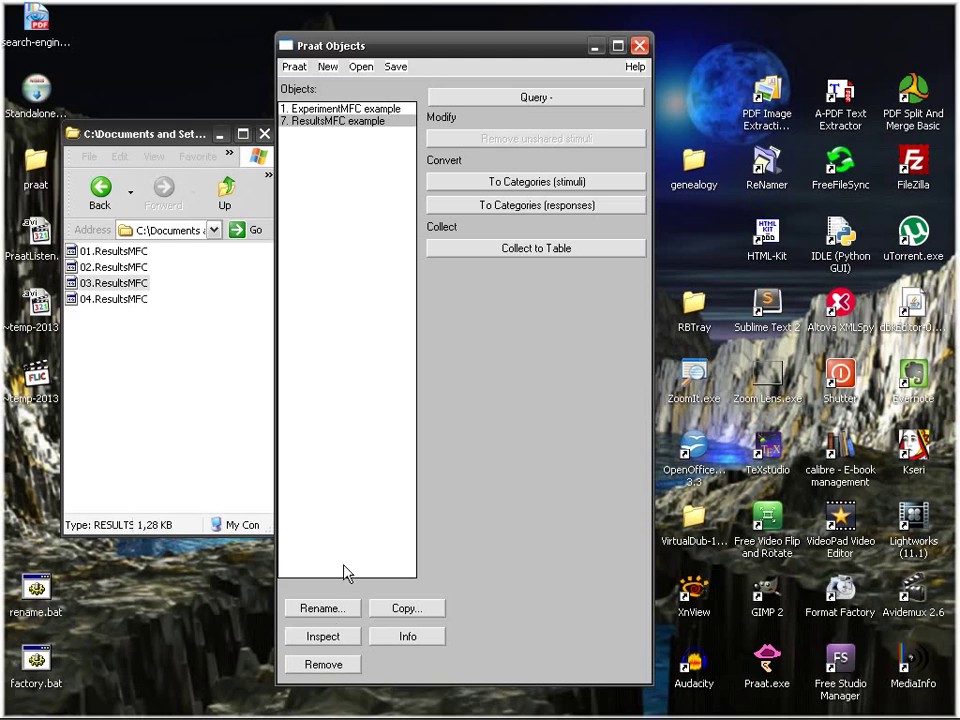
# Remove the saved results object, rerun the ExperimentMFC example, and extract the results
pyautogui.click(323, 664)
pyautogui.click(381, 109)
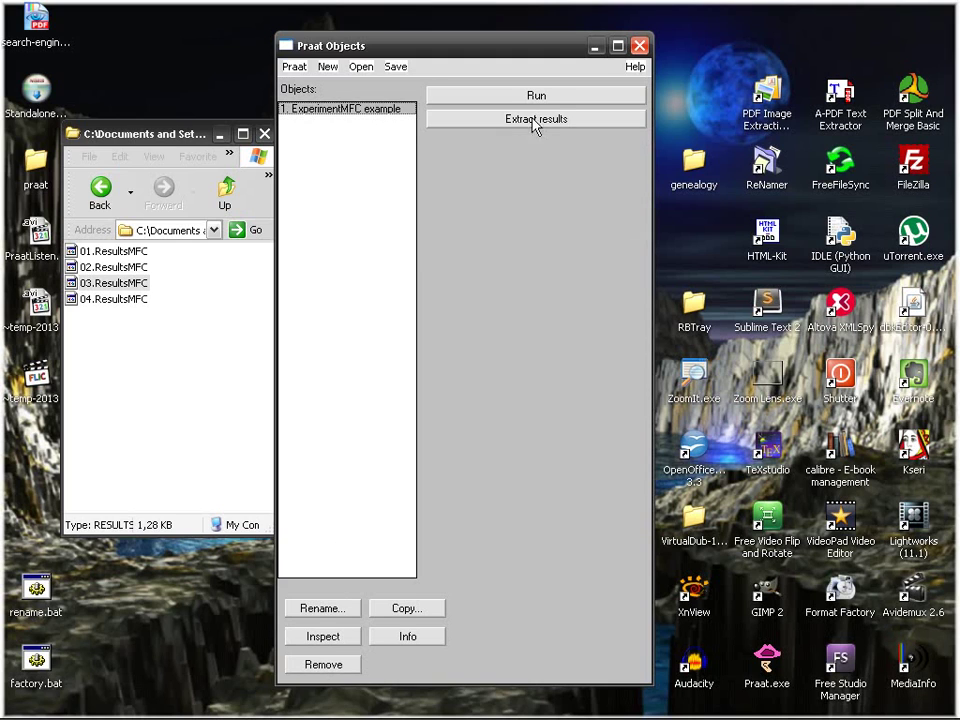
pyautogui.click(537, 99)
pyautogui.click(522, 277)
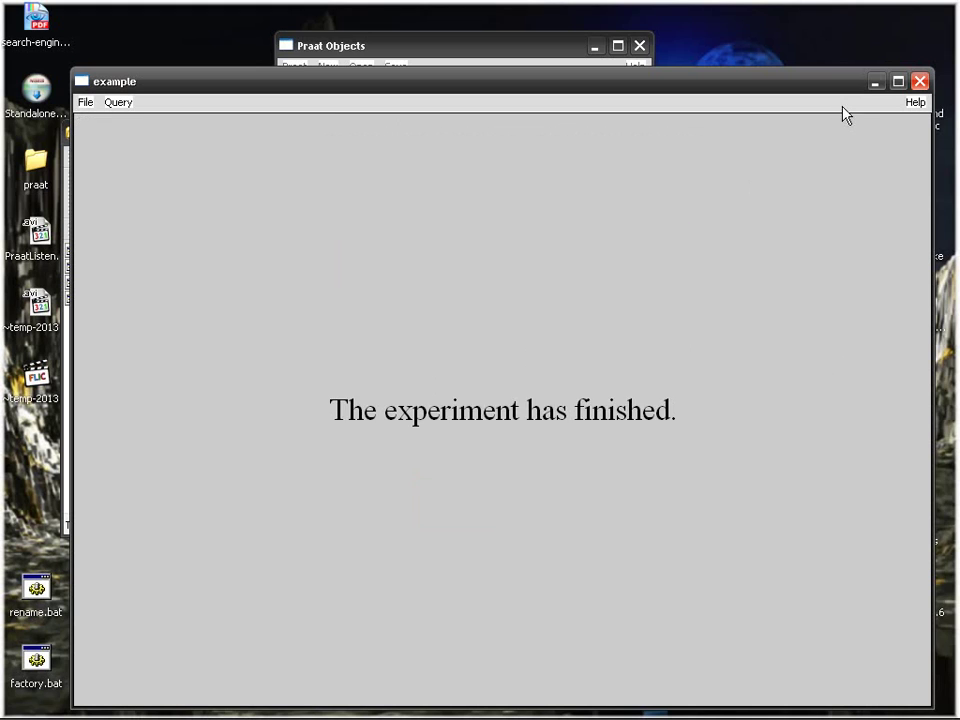
pyautogui.click(919, 81)
pyautogui.click(402, 68)
pyautogui.click(402, 68)
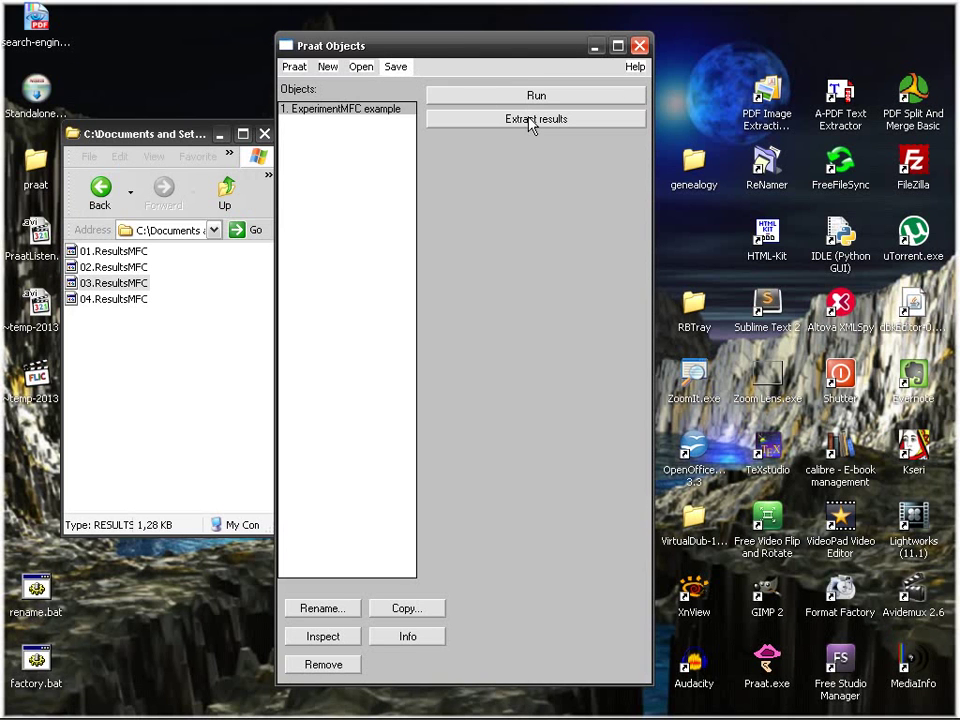
pyautogui.click(530, 120)
# Save the new results as a text file named 05.ResultsMFC
pyautogui.click(396, 67)
pyautogui.click(420, 86)
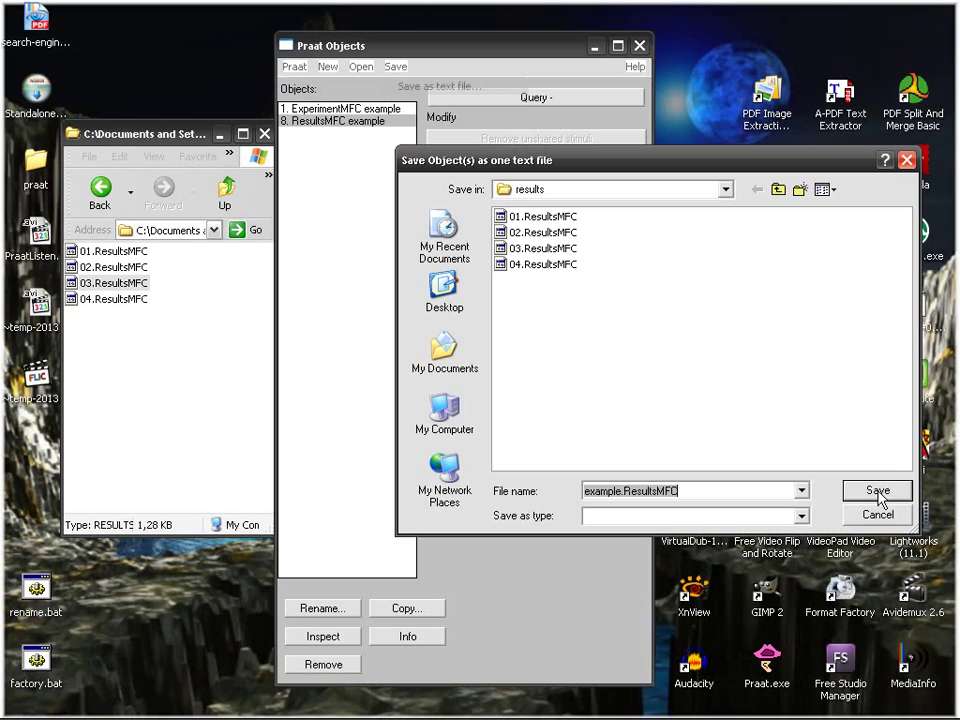
pyautogui.click(548, 265)
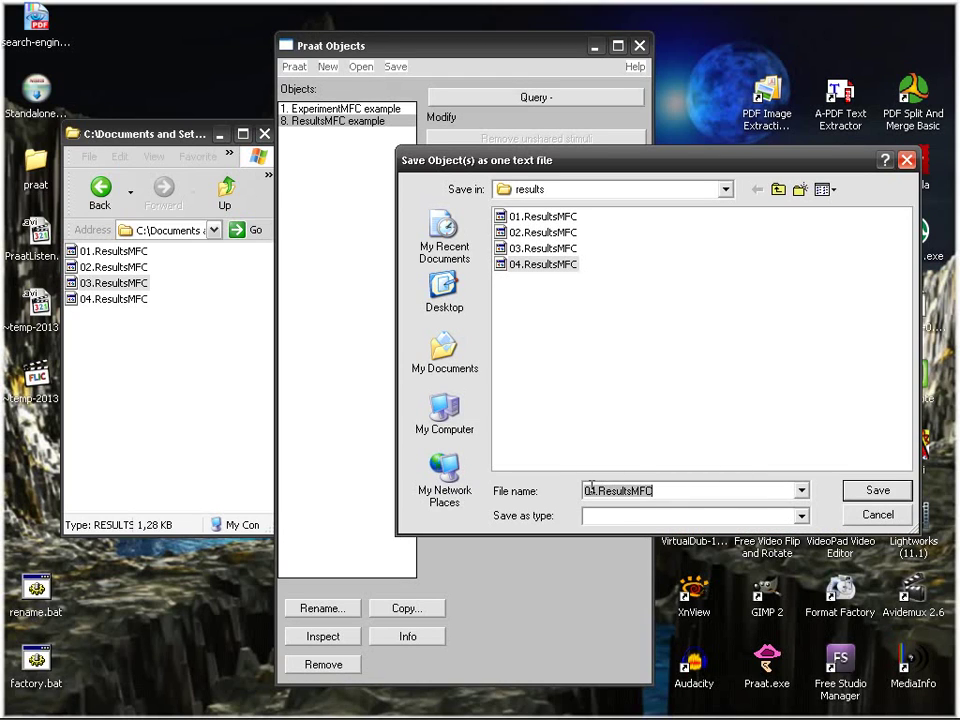
pyautogui.moveTo(598, 490); pyautogui.dragTo(584, 490)
pyautogui.write('05')
pyautogui.press('Return')
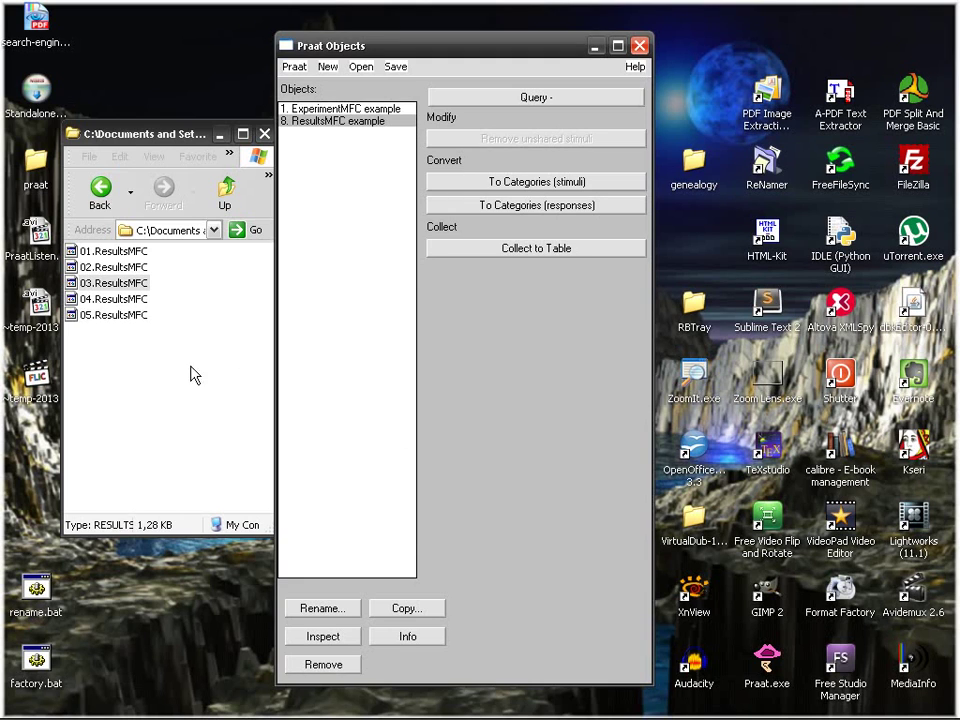
# Select both remaining objects in the Praat list and remove them
pyautogui.moveTo(180, 347); pyautogui.dragTo(96, 230)
pyautogui.click(161, 317)
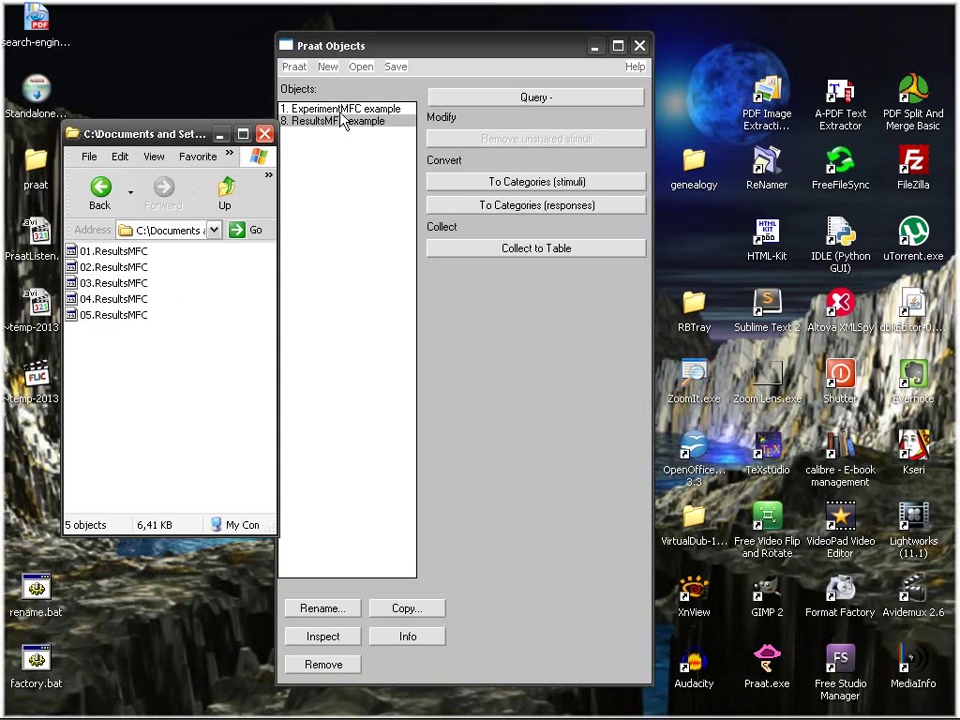
pyautogui.moveTo(332, 108); pyautogui.dragTo(343, 122)
pyautogui.click(324, 666)
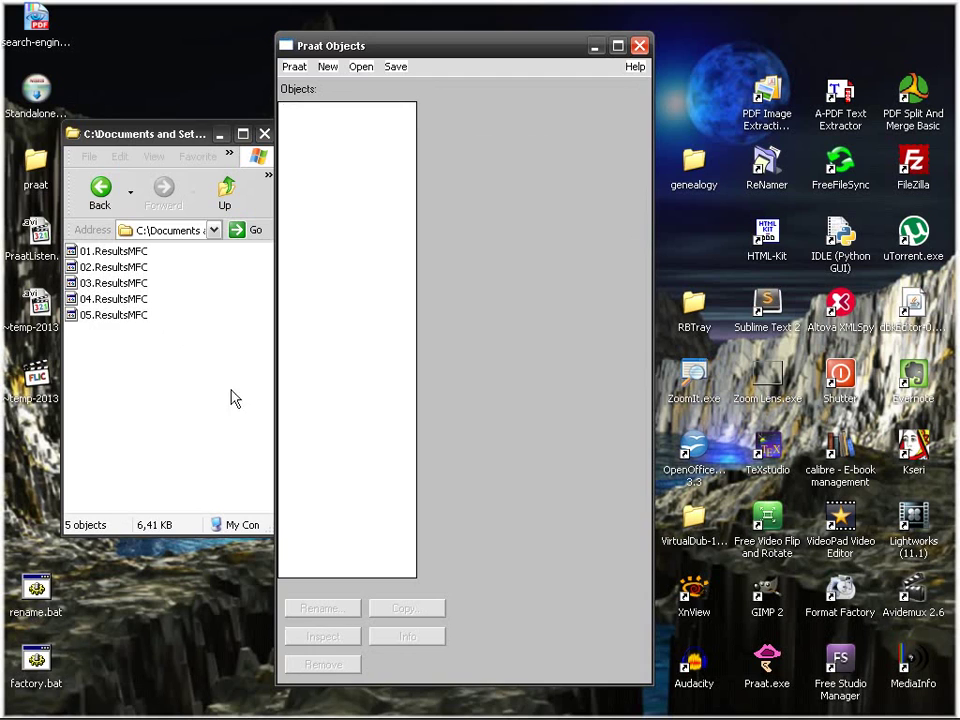
# Open 01.ResultsMFC in Notepad++ to review it, then close it and minimize the editor
pyautogui.click(193, 307)
pyautogui.rightClick(116, 251)
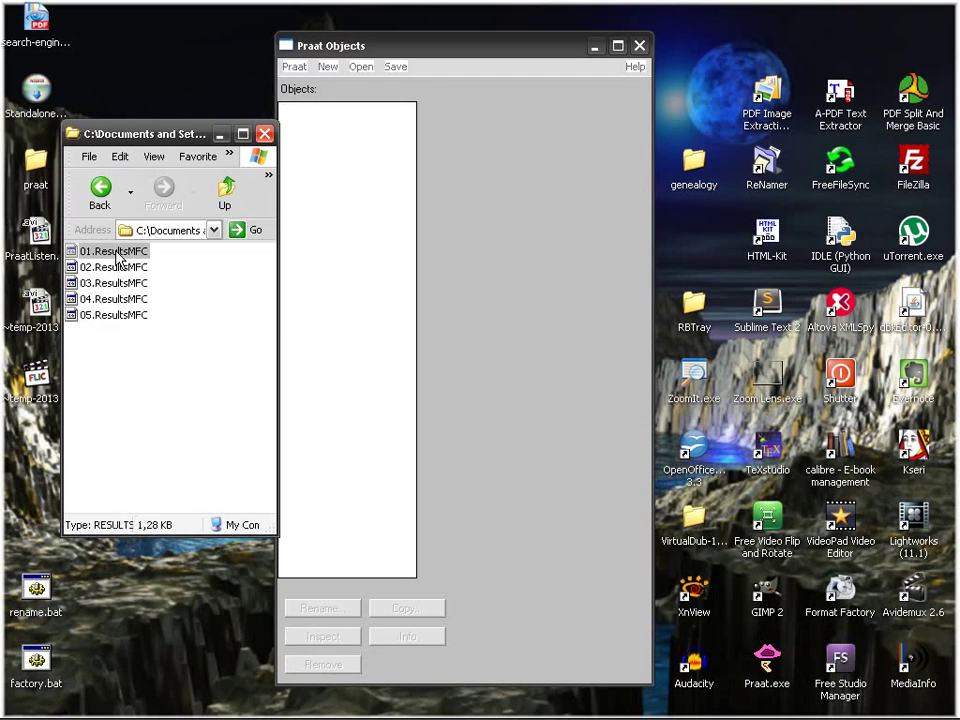
pyautogui.click(243, 313)
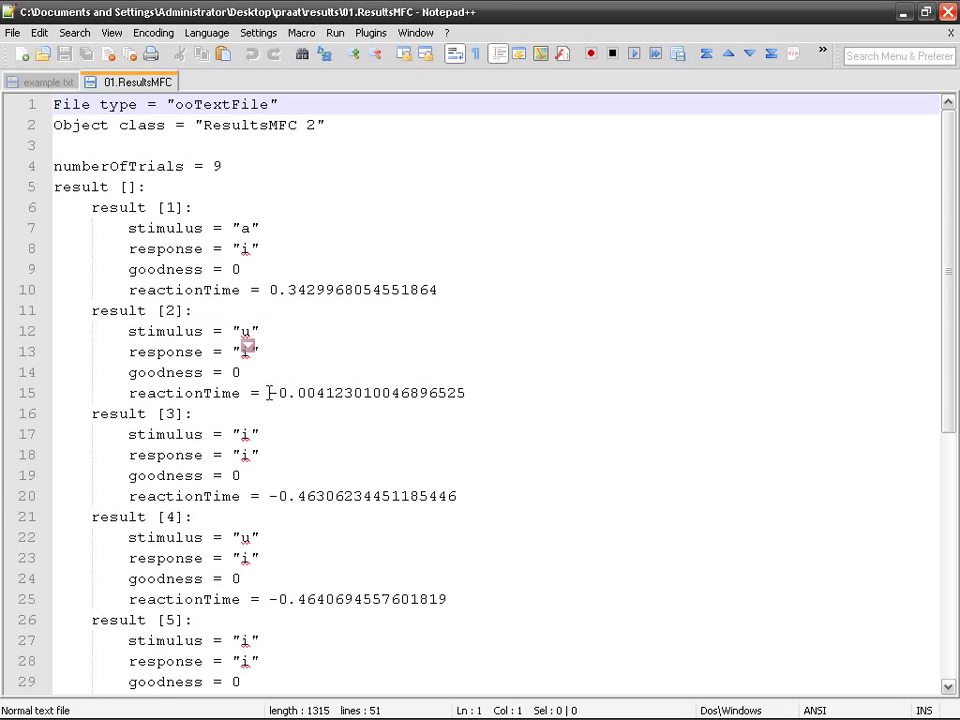
pyautogui.middleClick(150, 80)
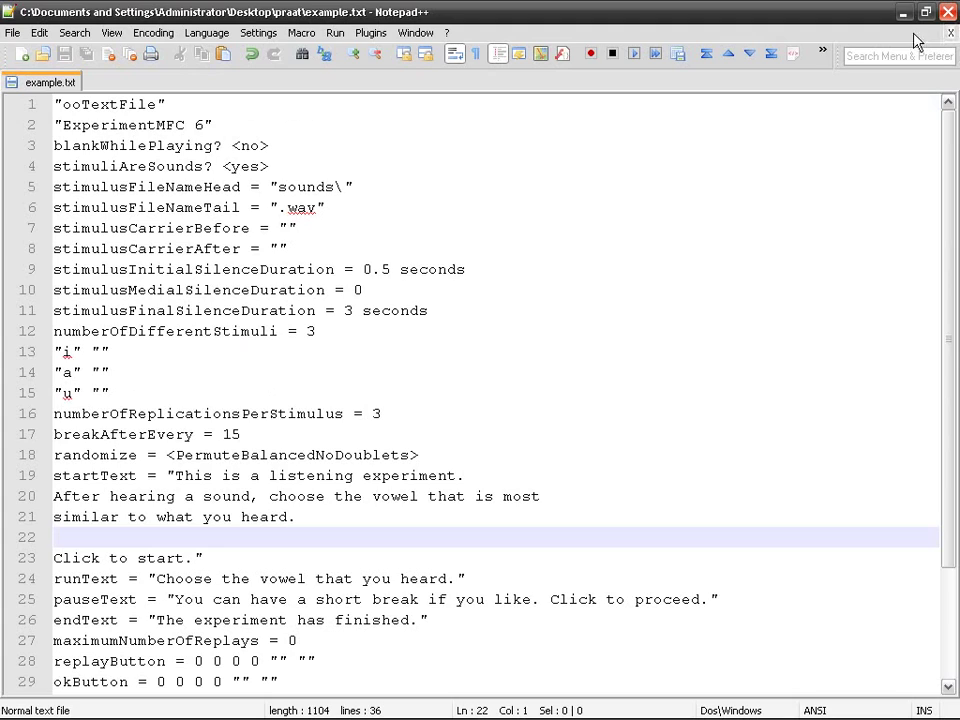
pyautogui.click(903, 12)
# Read 01.ResultsMFC and 02.ResultsMFC from the results folder into the object list
pyautogui.click(360, 67)
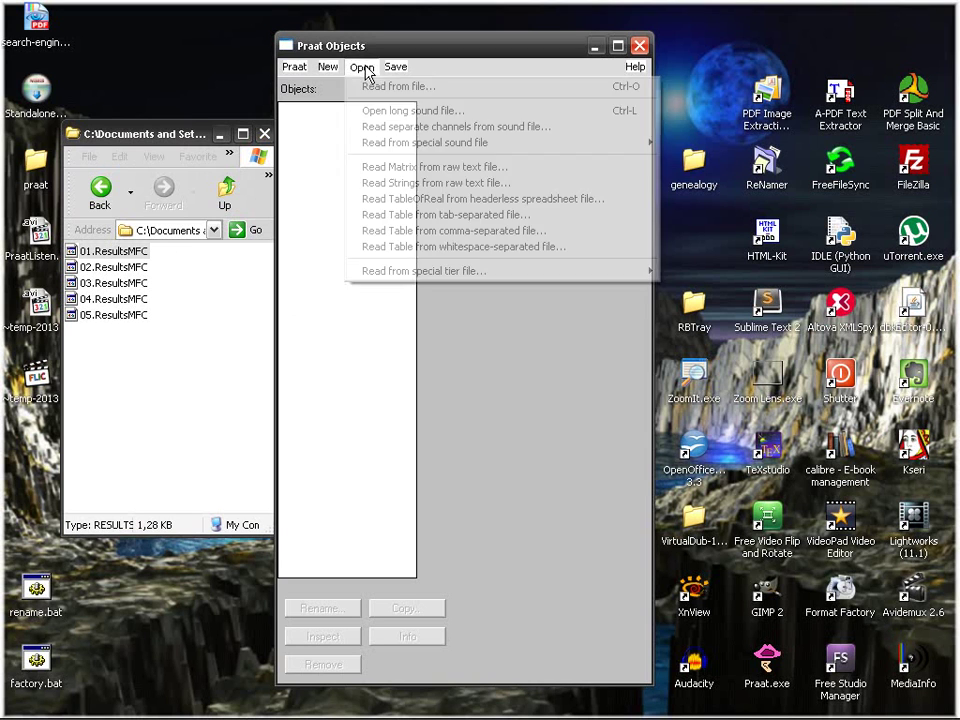
pyautogui.click(370, 87)
pyautogui.doubleClick(560, 219)
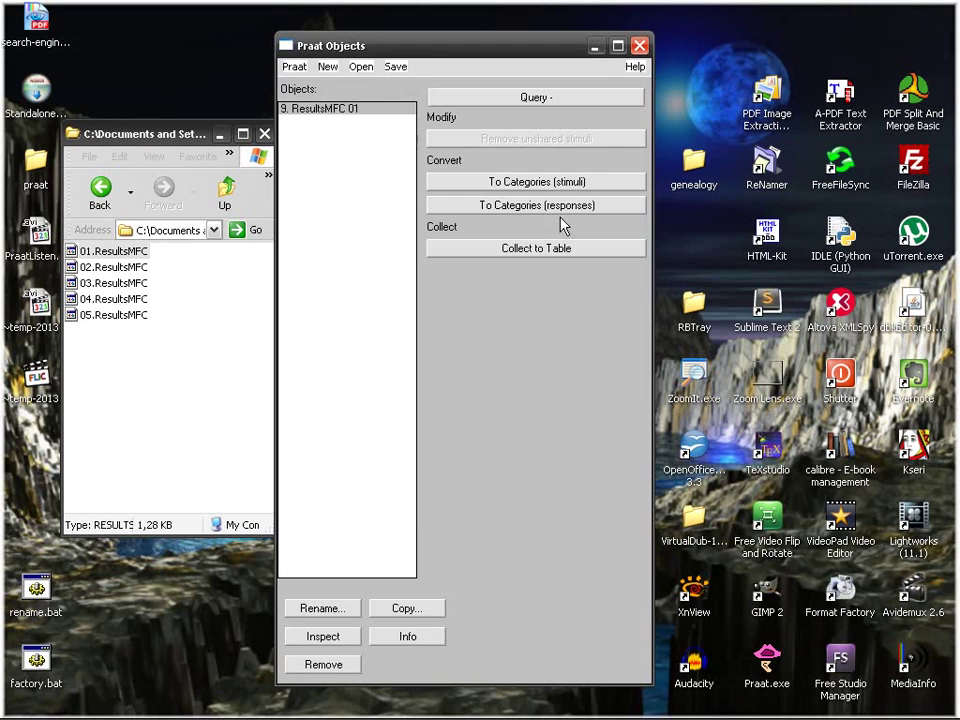
pyautogui.click(365, 70)
pyautogui.click(370, 87)
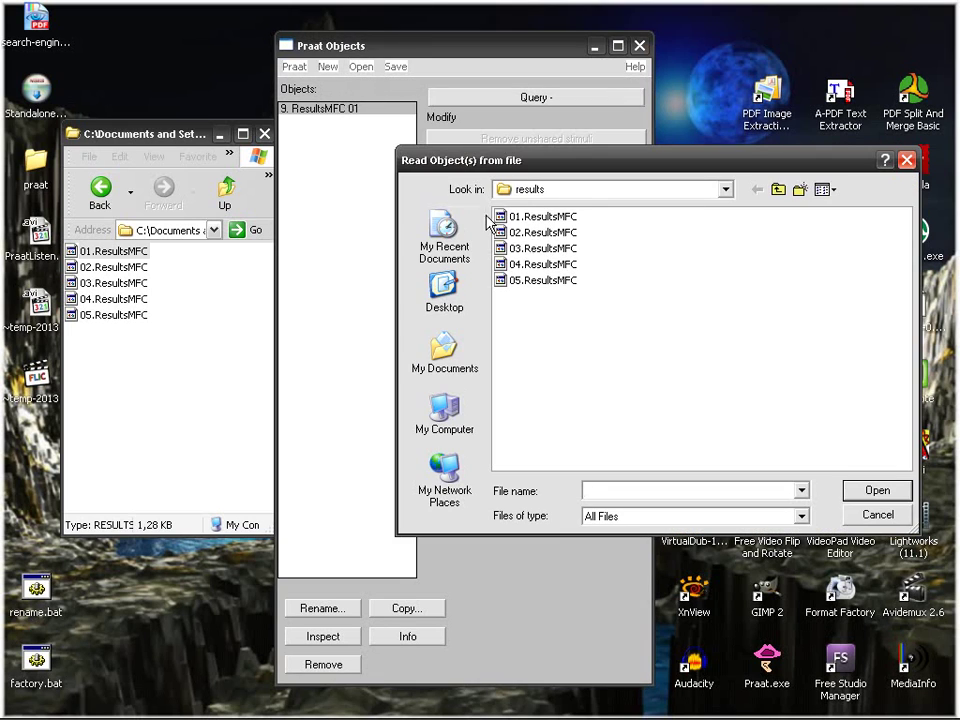
pyautogui.doubleClick(540, 232)
# Read 03.ResultsMFC and 04.ResultsMFC into the object list
pyautogui.click(360, 67)
pyautogui.click(370, 86)
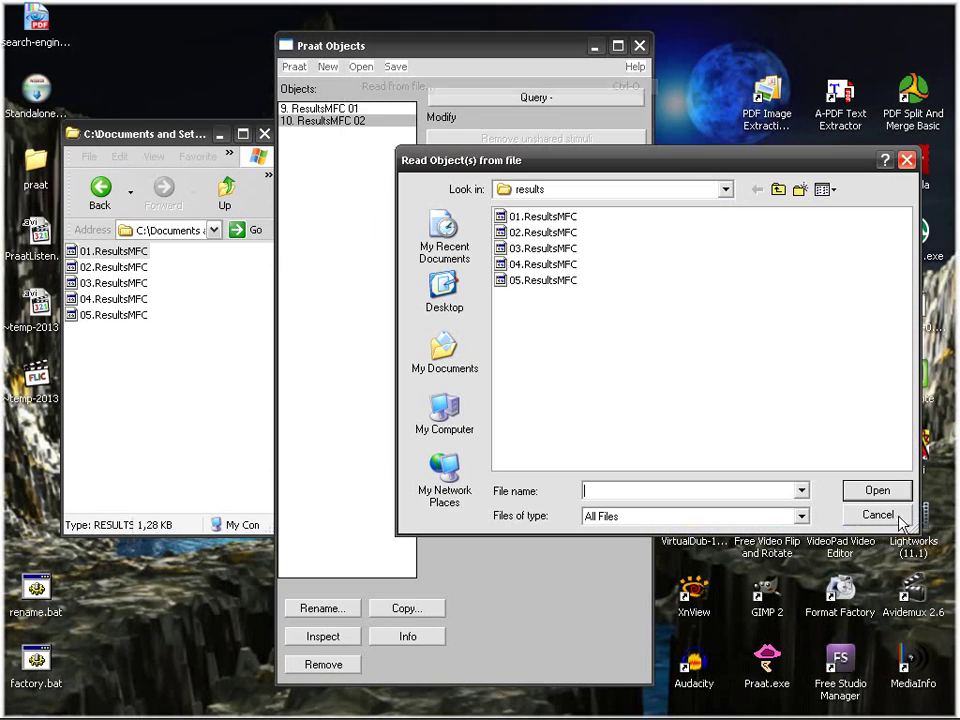
pyautogui.doubleClick(545, 249)
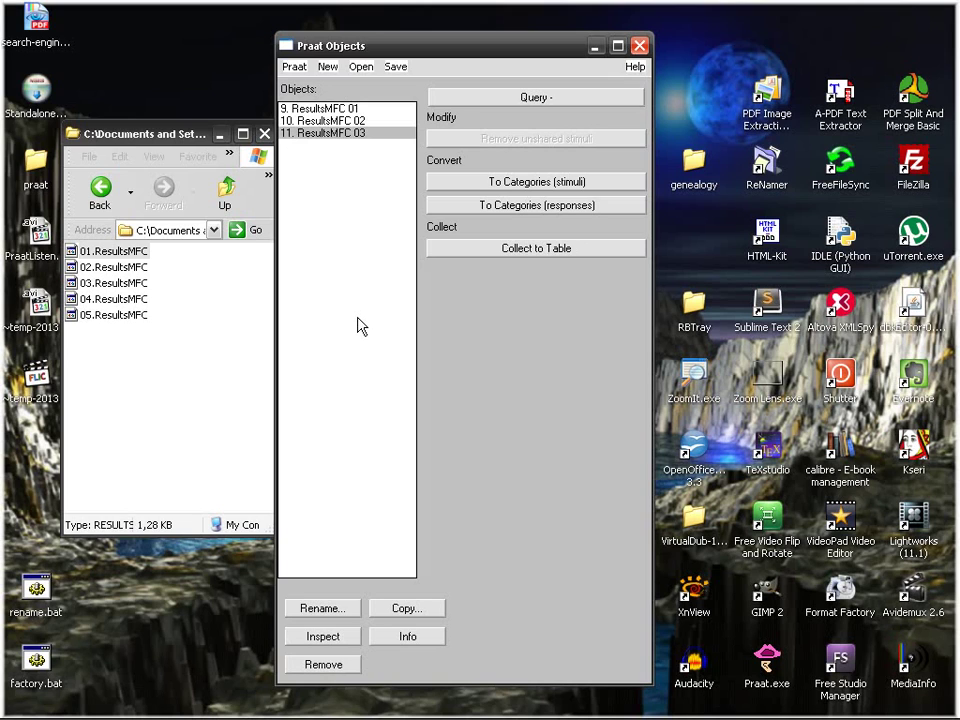
pyautogui.click(362, 67)
pyautogui.click(372, 88)
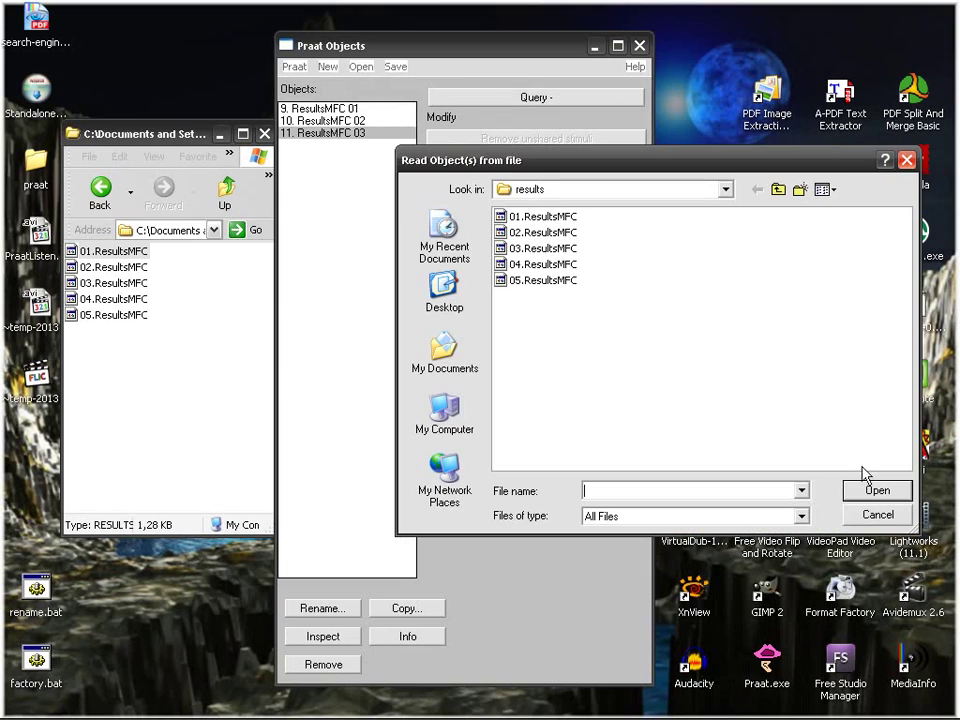
pyautogui.click(543, 266)
pyautogui.doubleClick(543, 266)
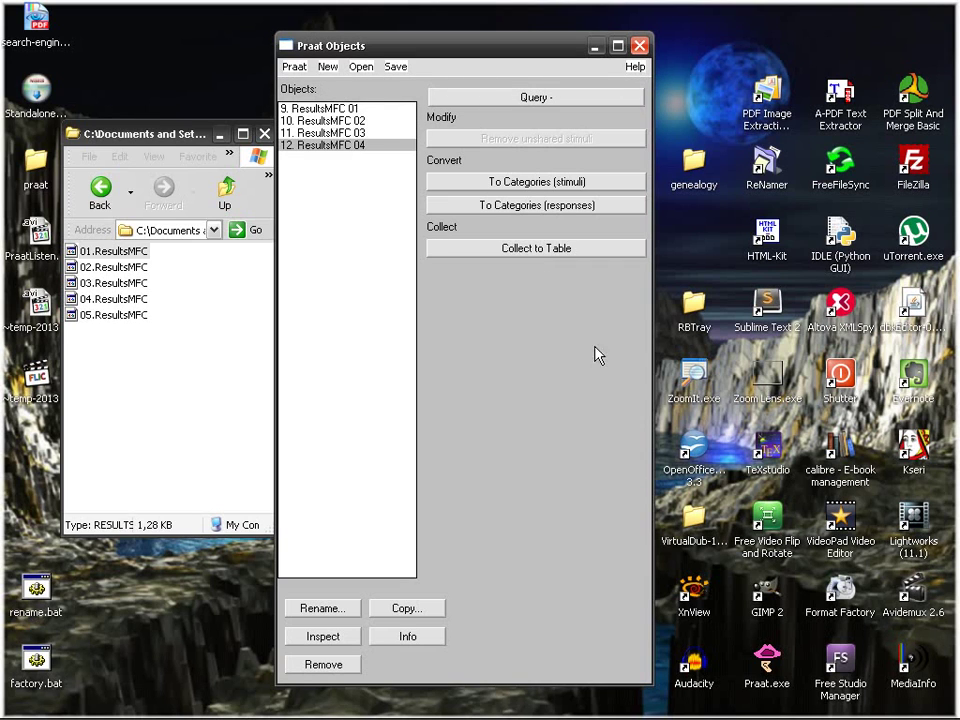
# Collect ResultsMFC 01–04 into Table allResults and name its tab-separated file allResults.txt
pyautogui.moveTo(362, 109); pyautogui.dragTo(367, 150)
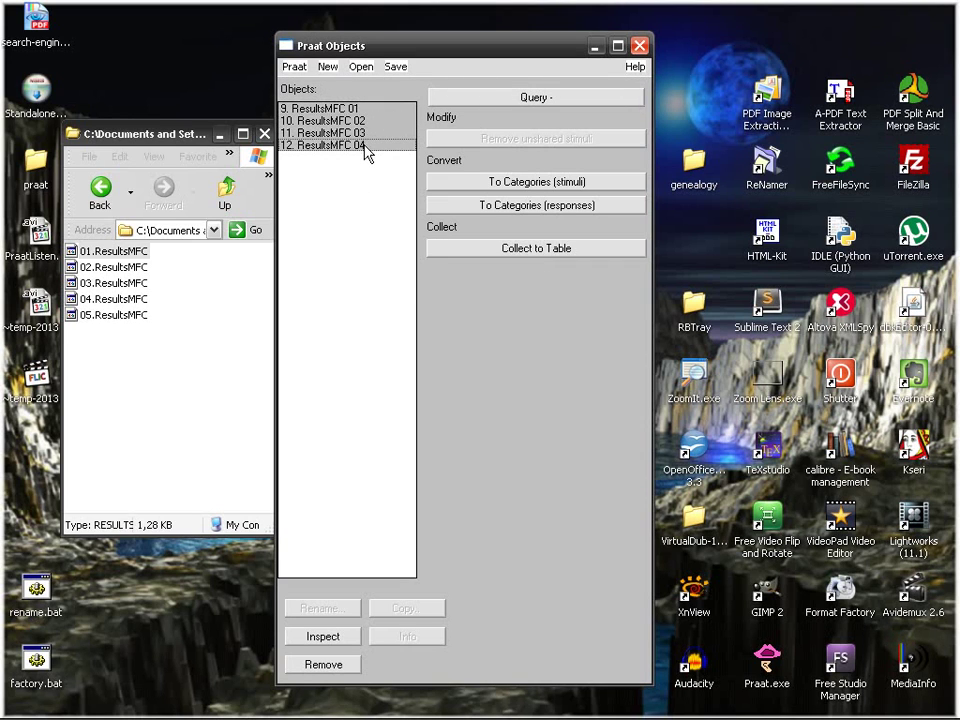
pyautogui.click(609, 252)
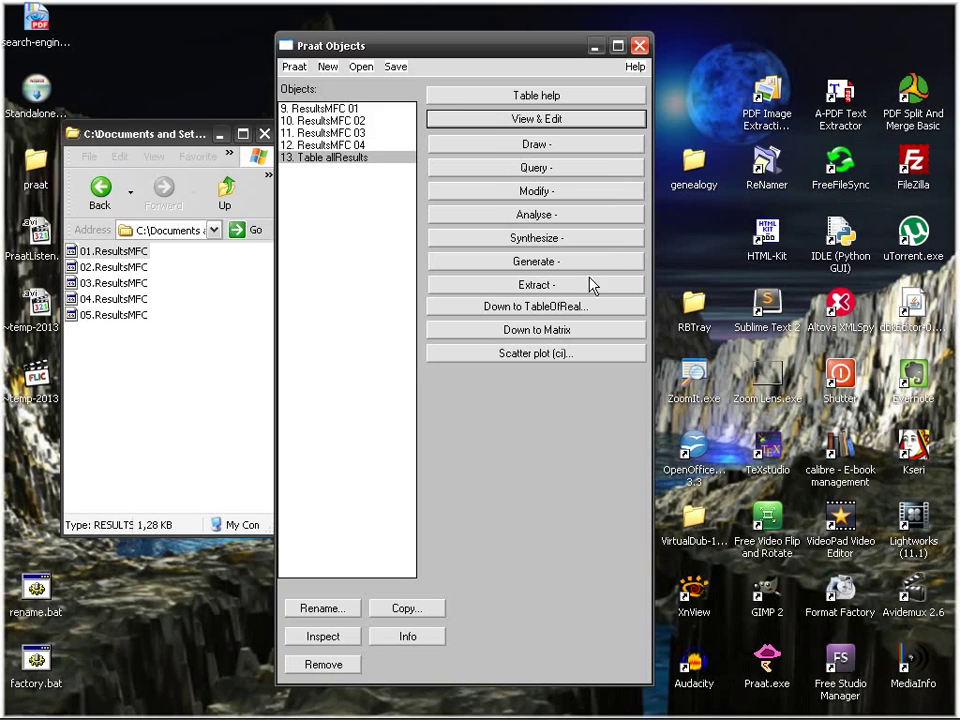
pyautogui.click(395, 67)
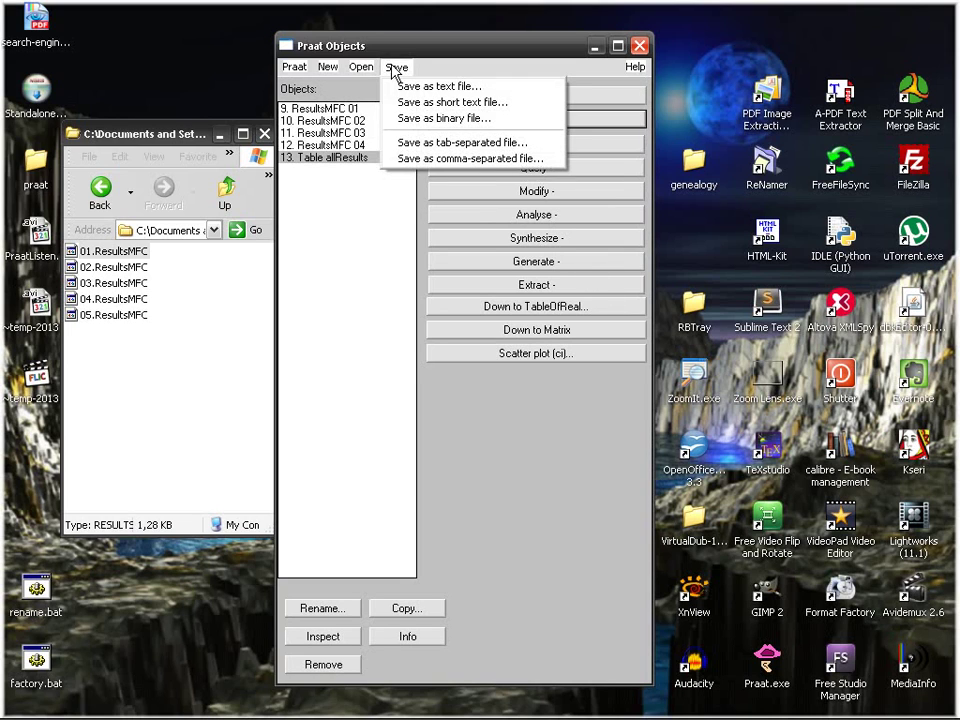
pyautogui.click(491, 150)
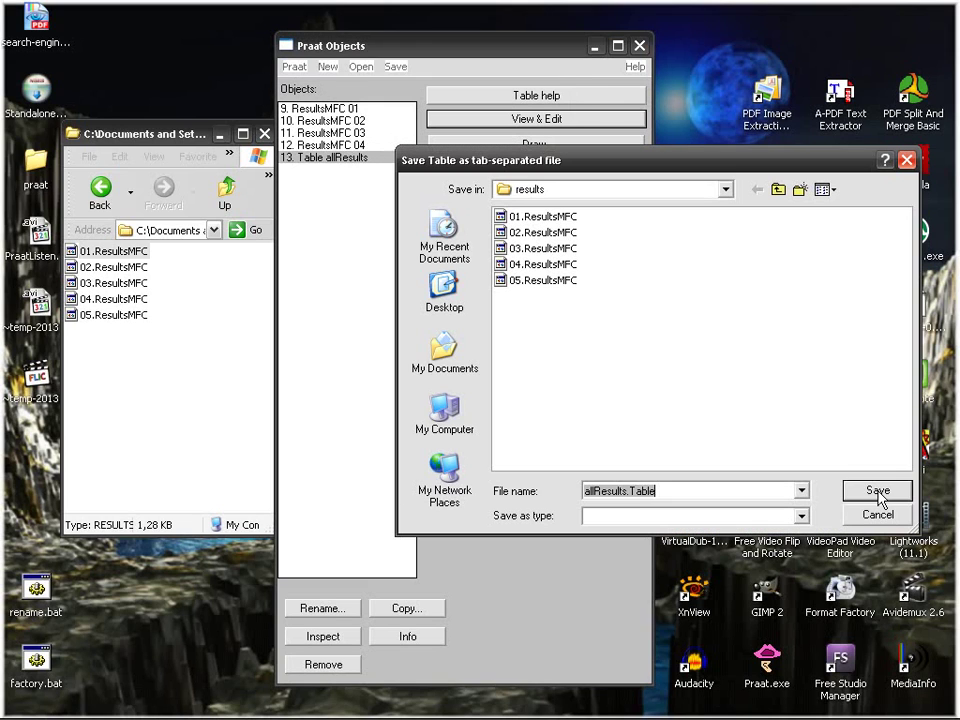
pyautogui.moveTo(633, 491); pyautogui.dragTo(697, 495)
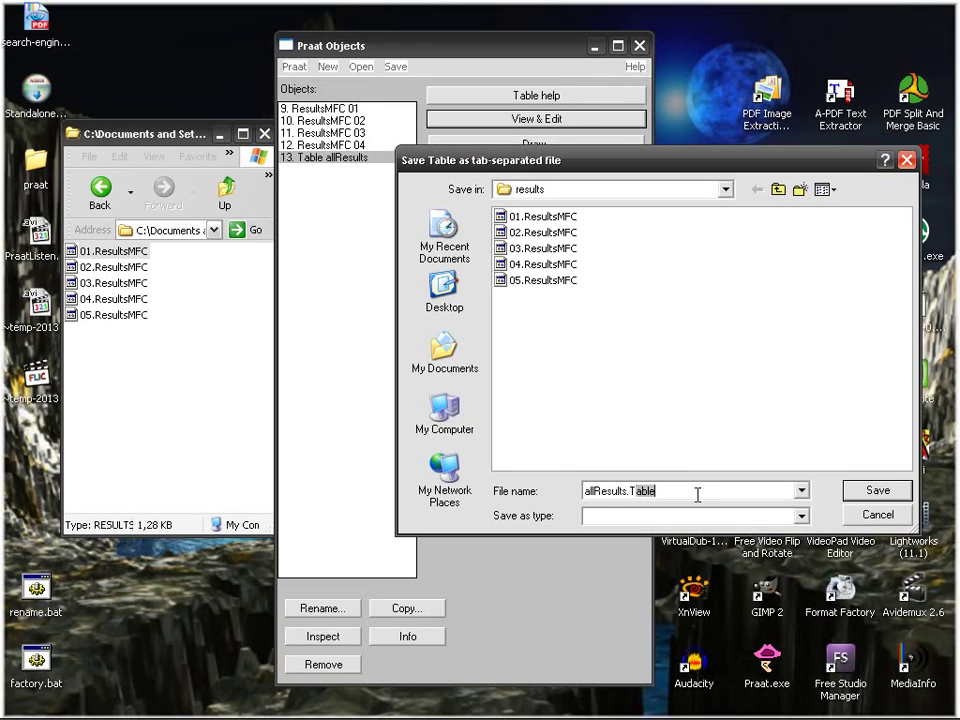
pyautogui.press('BackSpace')
pyautogui.press('BackSpace')
# Save allResults.txt, review its subject 01 and 02 rows in Notepad++, then close it
pyautogui.click(880, 496)
pyautogui.click(110, 334)
pyautogui.rightClick(110, 336)
pyautogui.click(190, 408)
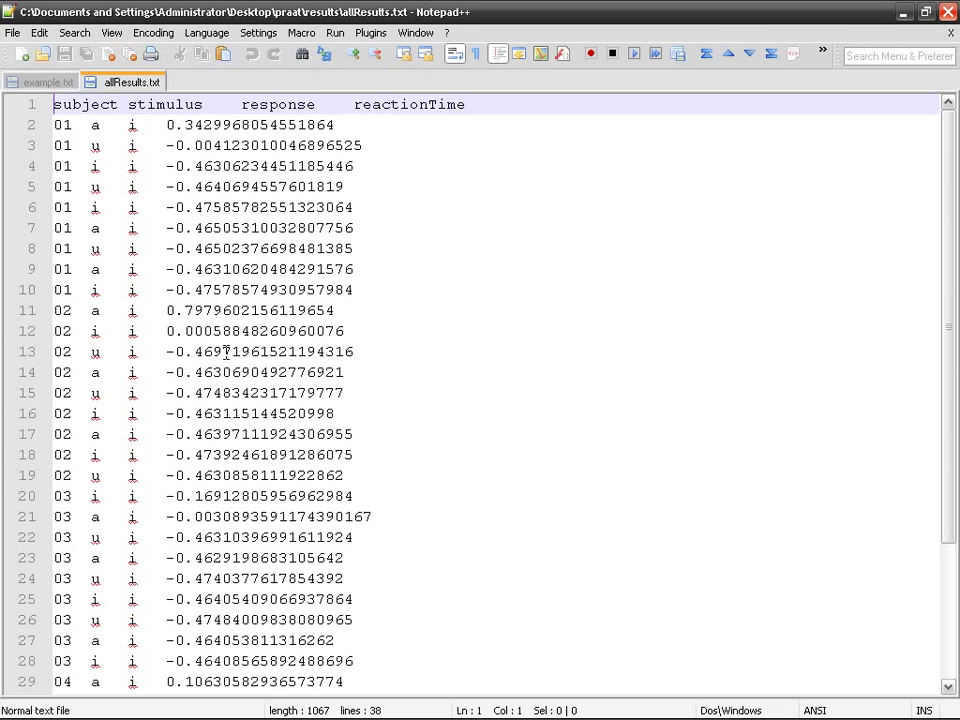
pyautogui.moveTo(53, 124); pyautogui.dragTo(387, 295)
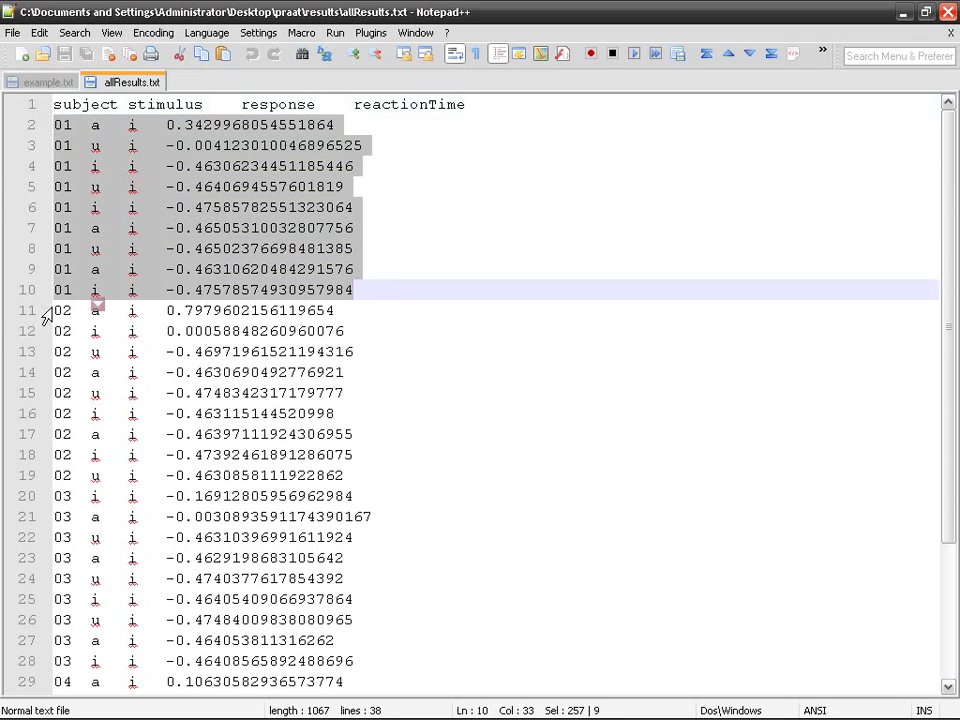
pyautogui.moveTo(53, 310); pyautogui.dragTo(396, 483)
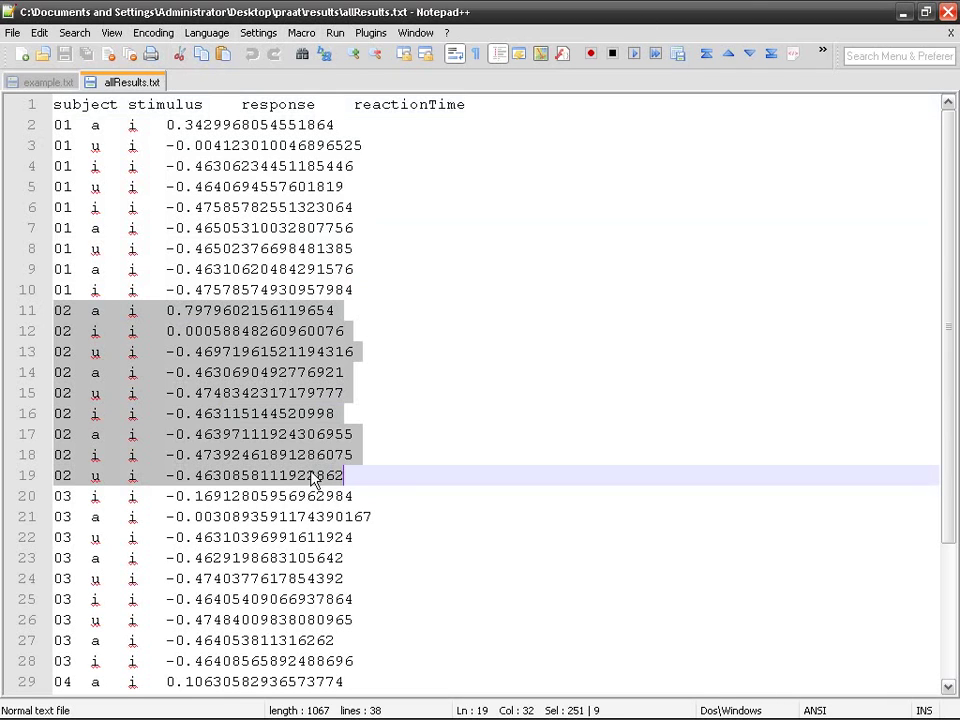
pyautogui.middleClick(120, 84)
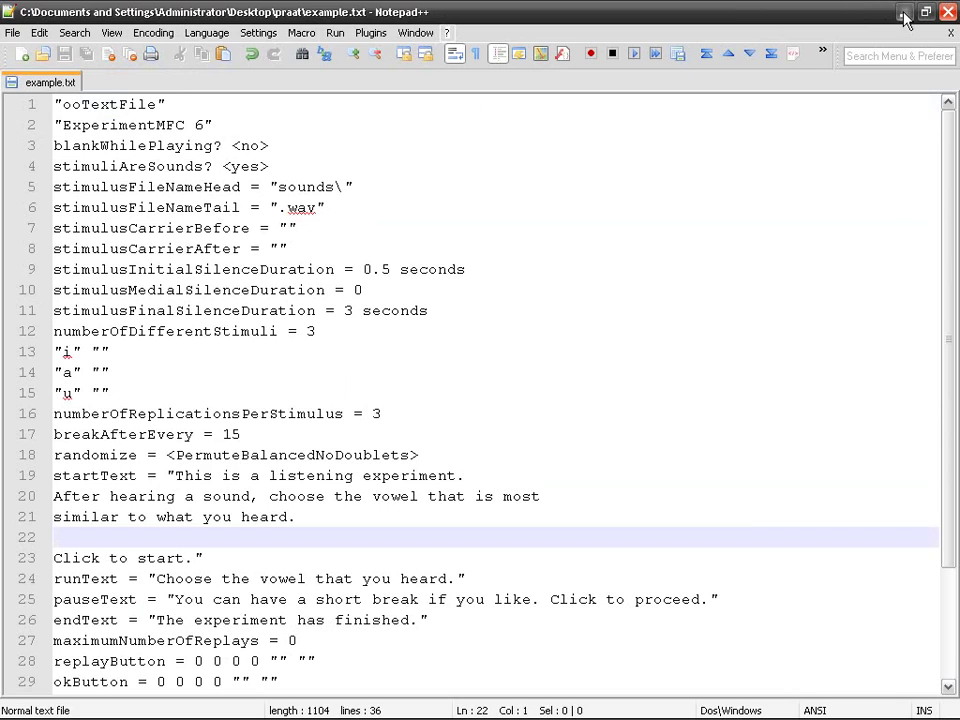
# Collect ResultsMFC 01, 02, 03 and 04 each into its own table, then select every object
pyautogui.click(902, 12)
pyautogui.moveTo(360, 133); pyautogui.dragTo(350, 157)
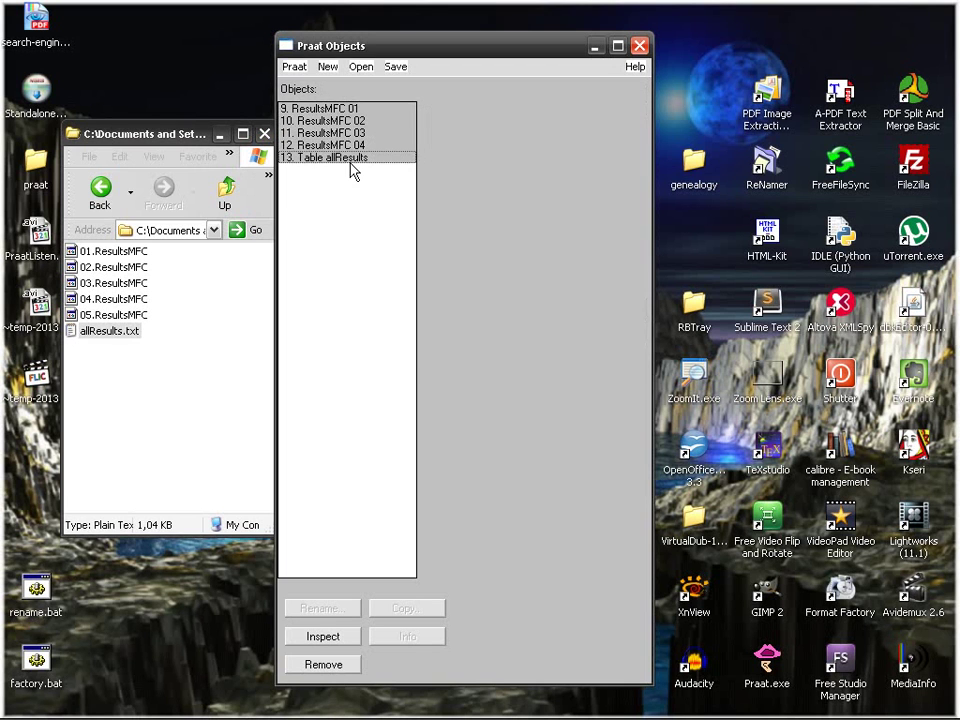
pyautogui.click(345, 109)
pyautogui.click(514, 252)
pyautogui.click(330, 121)
pyautogui.click(540, 256)
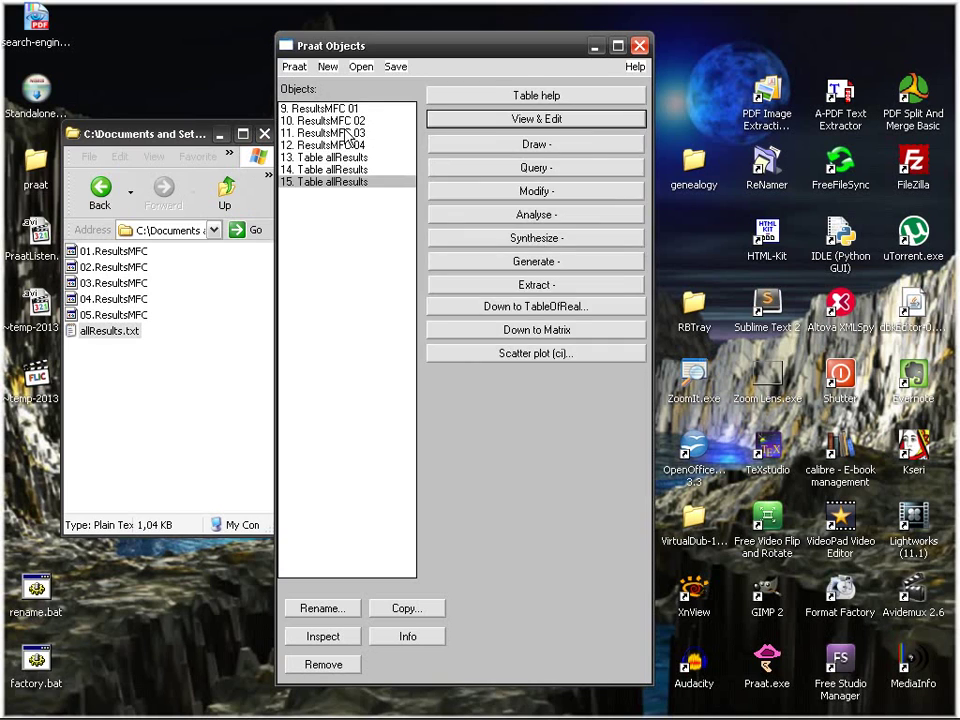
pyautogui.click(352, 133)
pyautogui.click(520, 250)
pyautogui.click(352, 145)
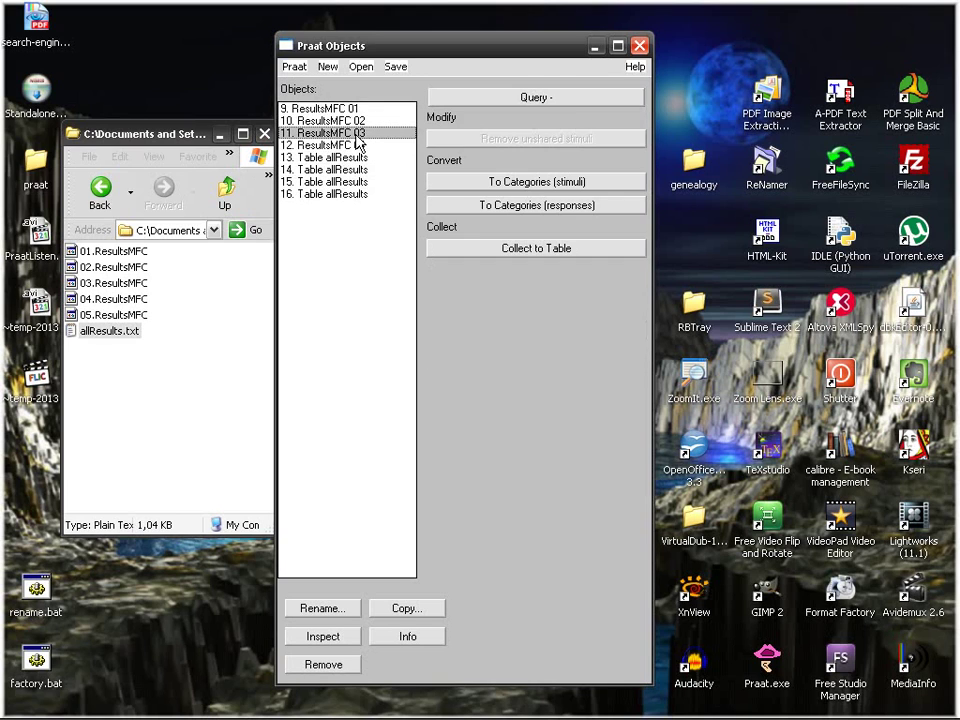
pyautogui.click(497, 245)
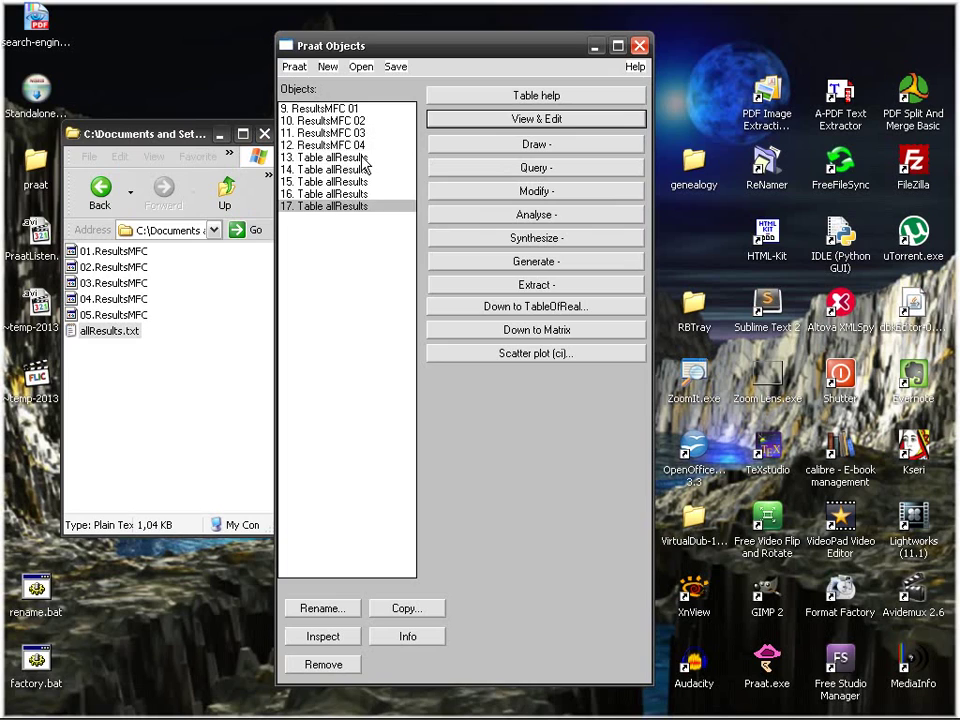
pyautogui.moveTo(364, 170); pyautogui.dragTo(375, 214)
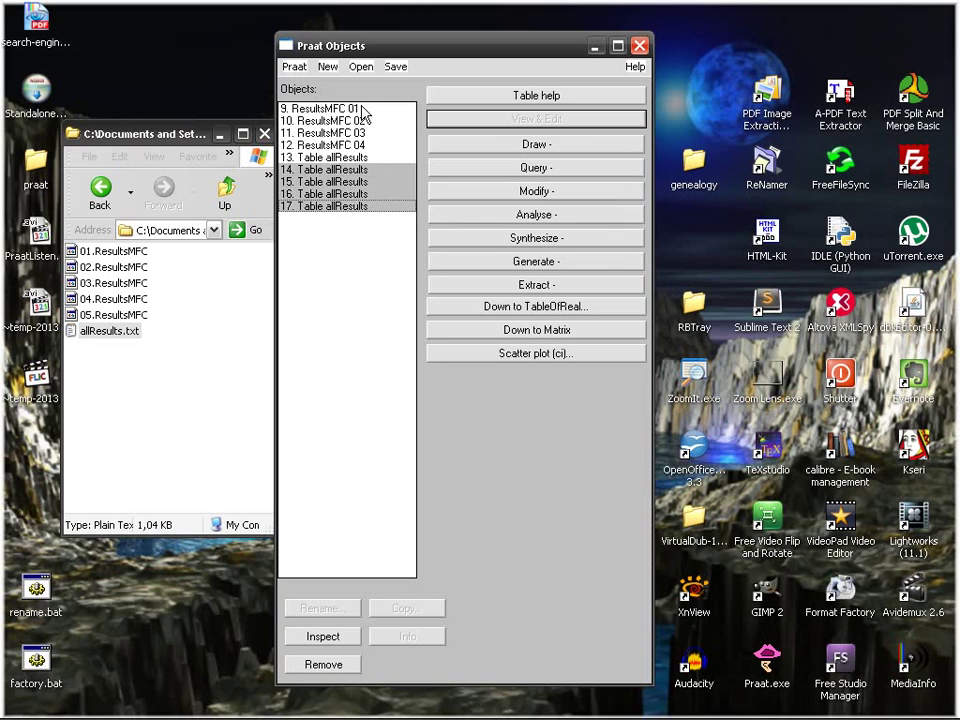
pyautogui.moveTo(363, 110); pyautogui.dragTo(364, 214)
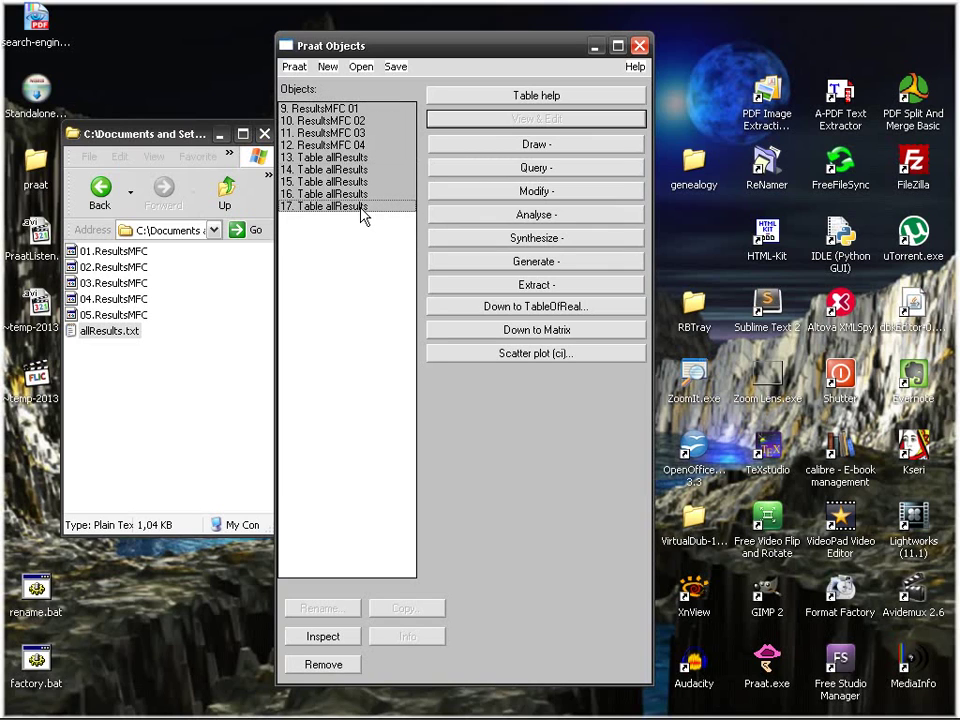
# Remove all Praat objects and delete allResults.txt and the five ResultsMFC files
pyautogui.click(323, 664)
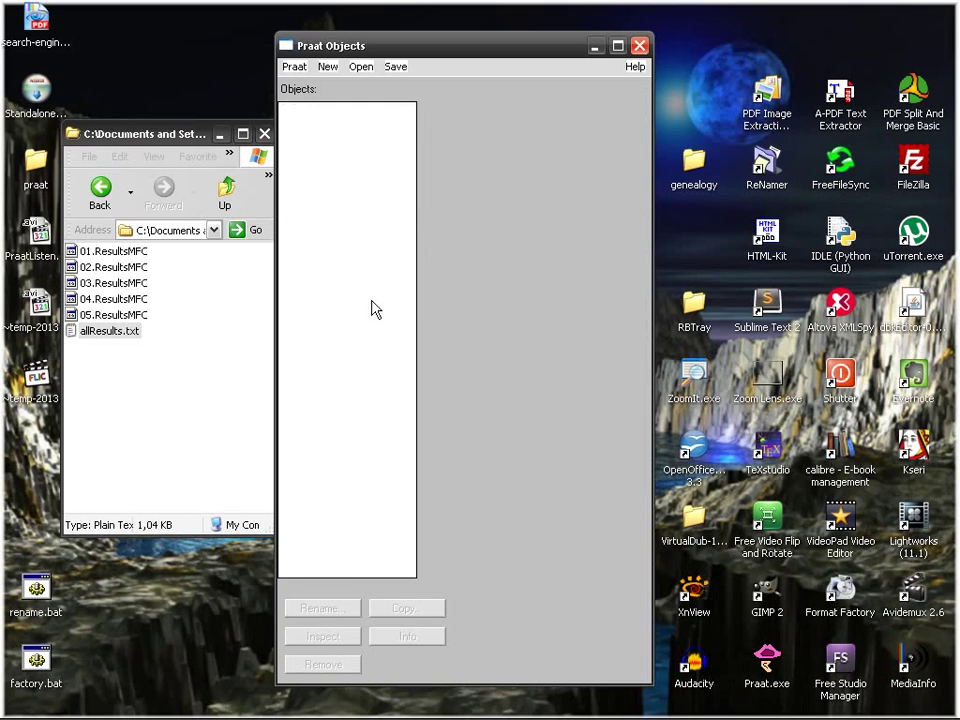
pyautogui.click(118, 343)
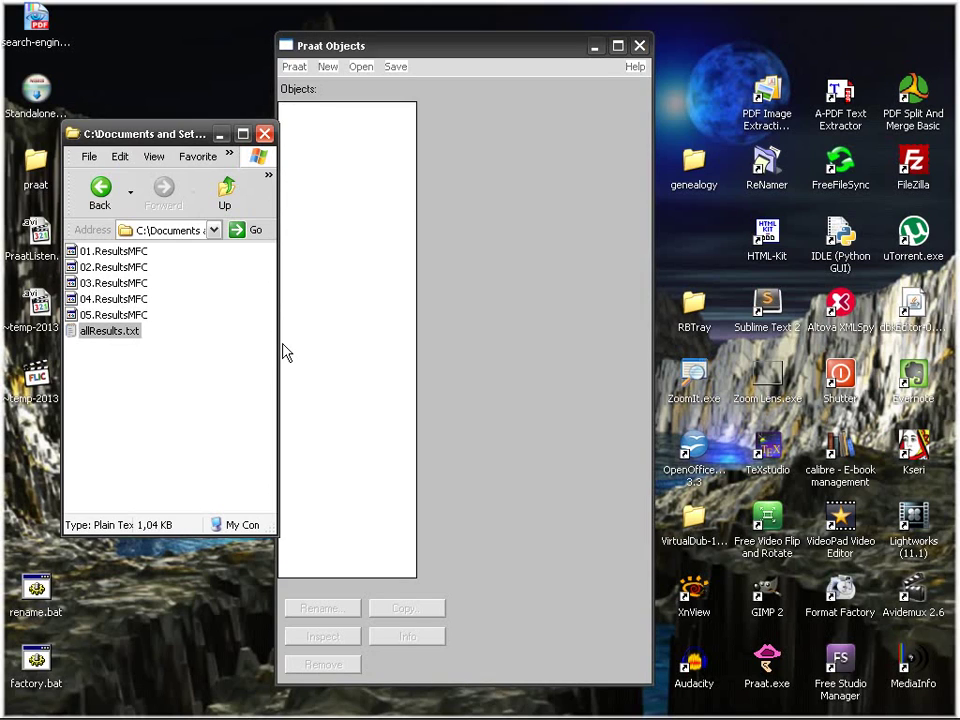
pyautogui.press('Delete')
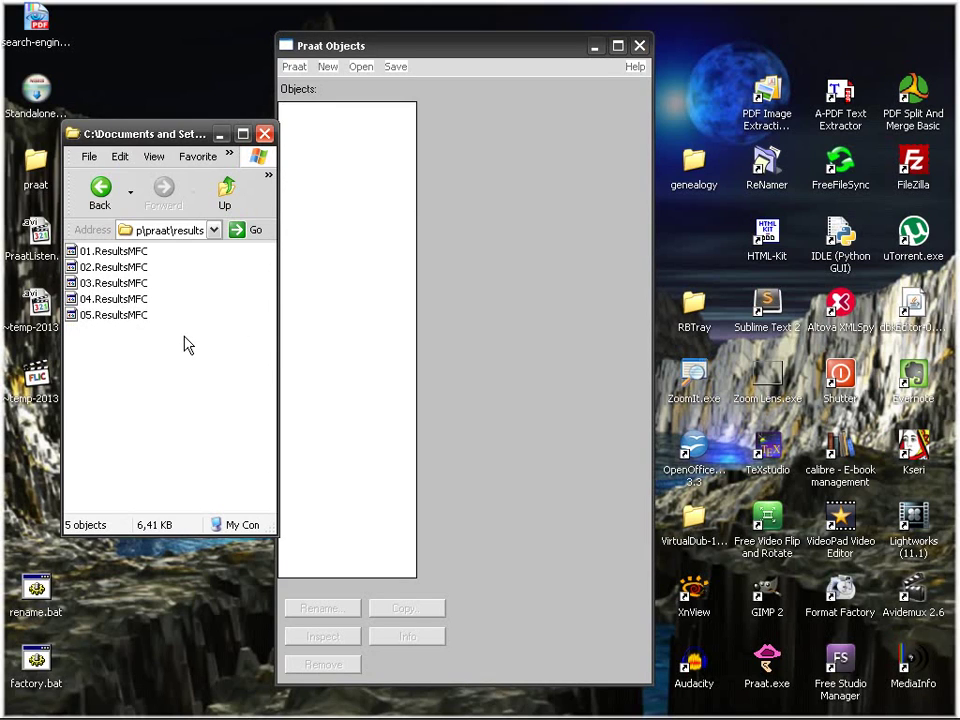
pyautogui.hotkey('ctrl', 'a')
pyautogui.press('Delete')
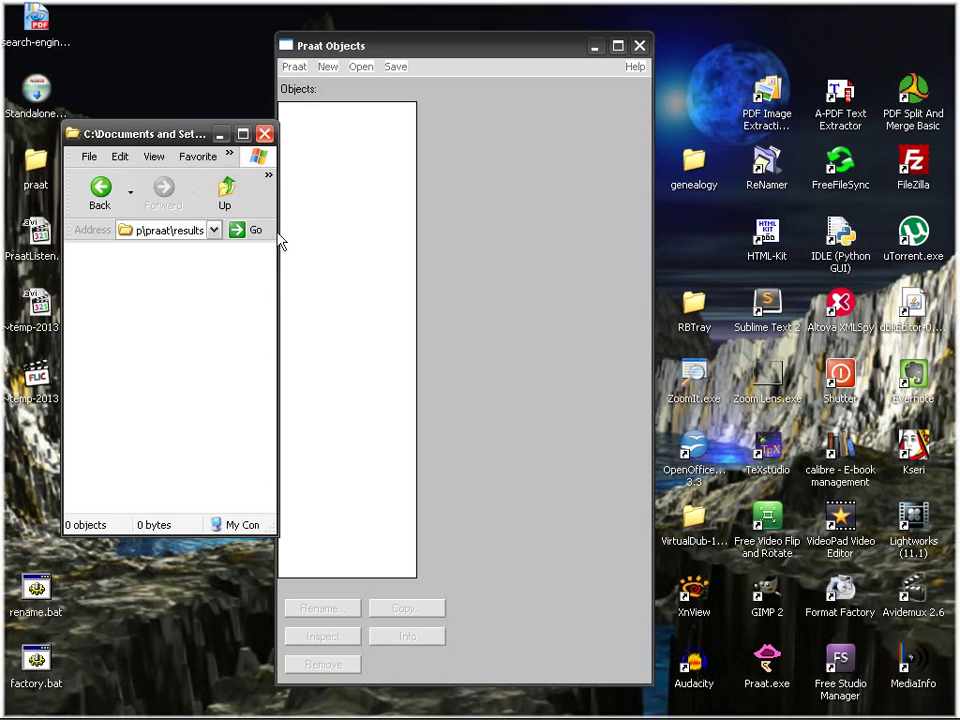
# Close Praat and relaunch it by dropping example.txt onto Praat.exe
pyautogui.click(282, 242)
pyautogui.click(639, 45)
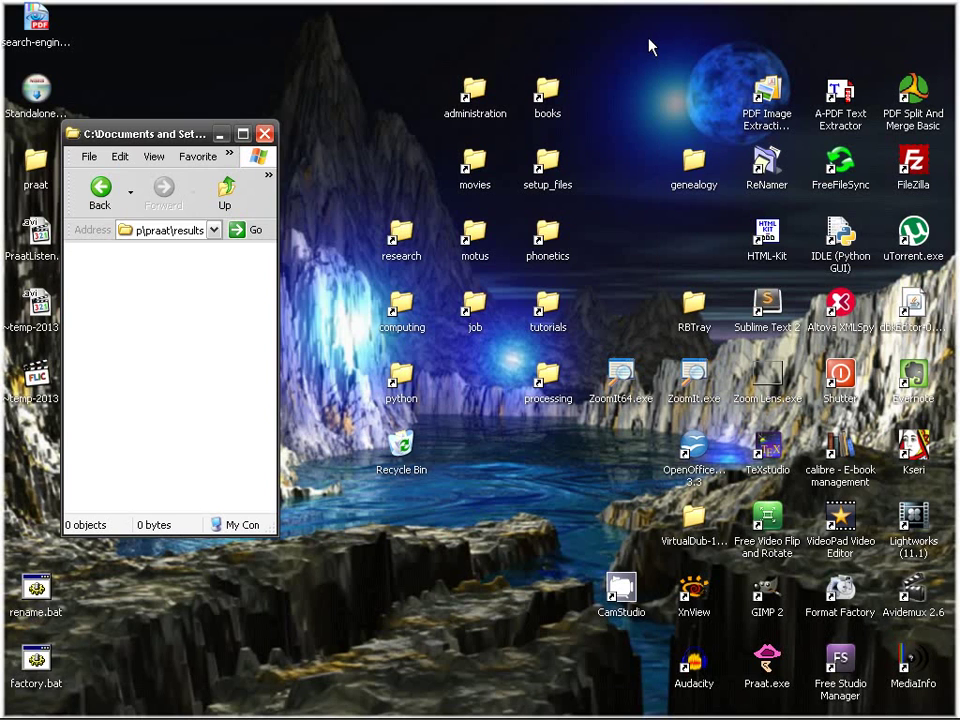
pyautogui.click(225, 190)
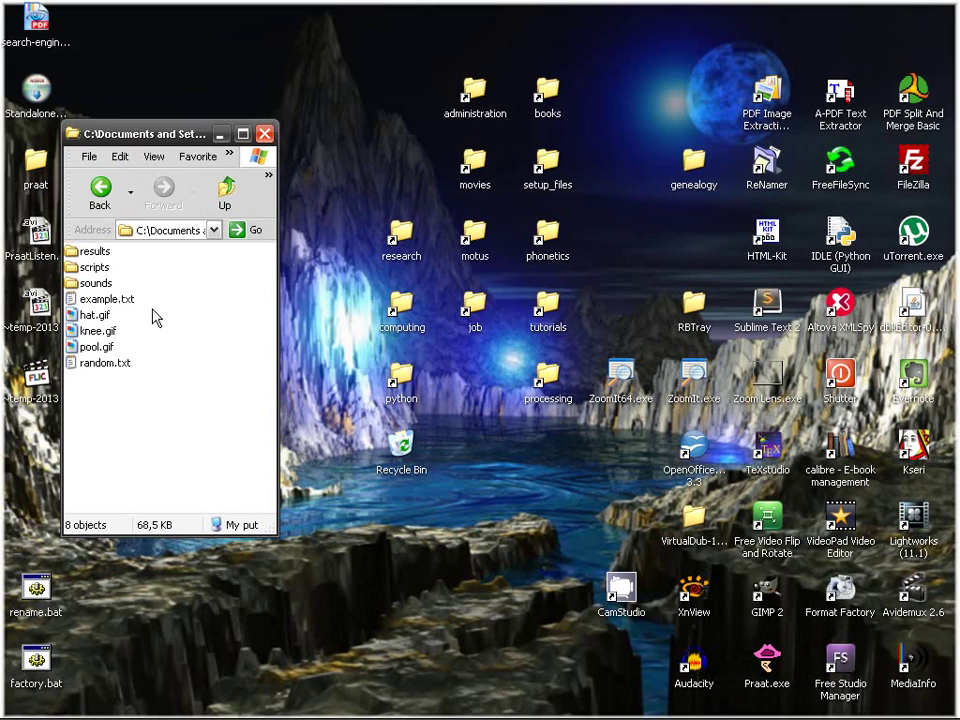
pyautogui.moveTo(105, 300); pyautogui.dragTo(755, 655)
# Close Praat Picture and move the Praat Objects window right, making it narrower
pyautogui.click(929, 16)
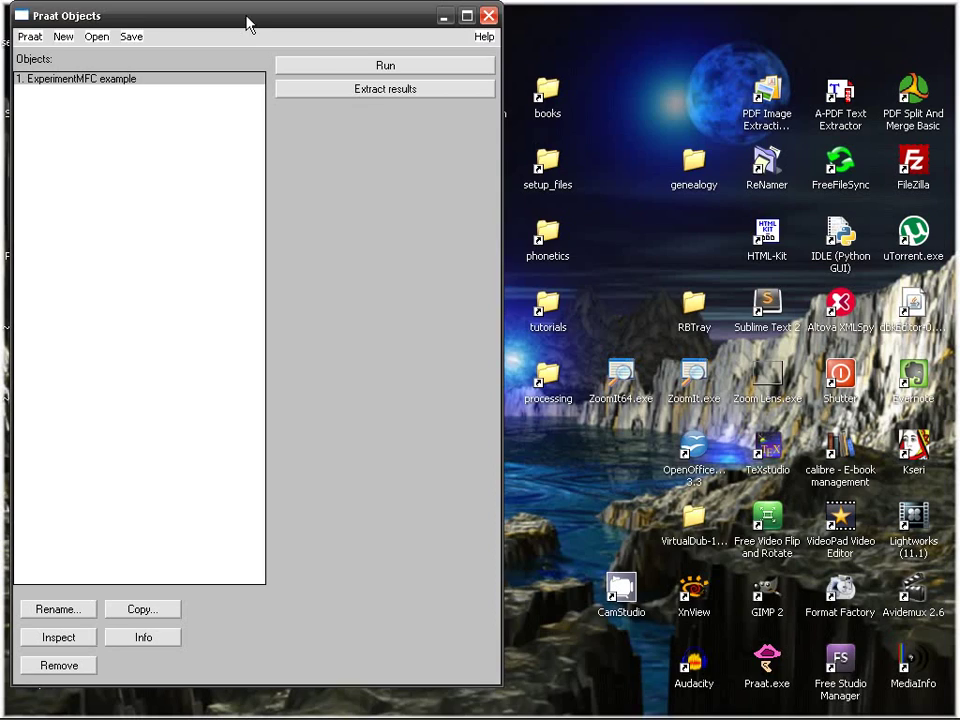
pyautogui.moveTo(248, 22); pyautogui.dragTo(558, 43)
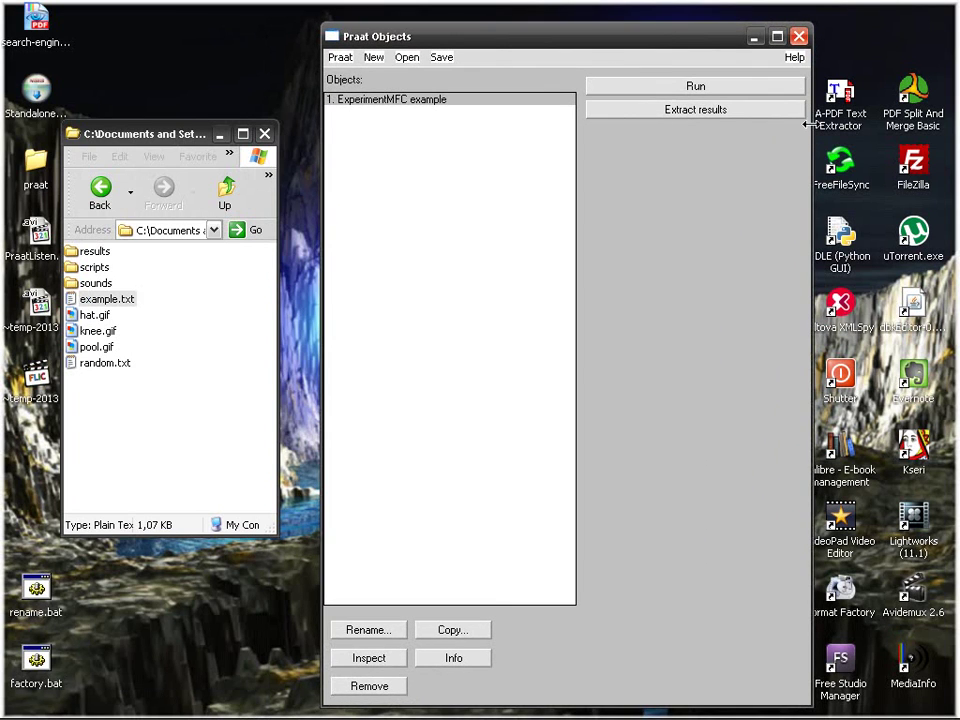
pyautogui.moveTo(810, 124); pyautogui.dragTo(758, 124)
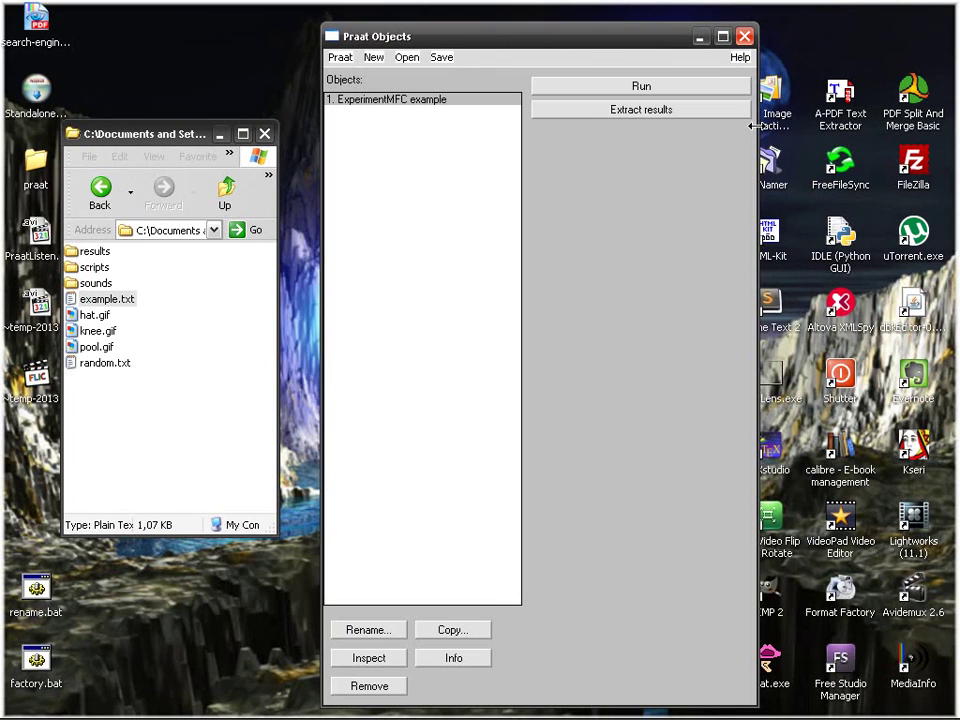
# Open the scripts folder and select all four .praat scripts, shortening the Praat Objects window
pyautogui.doubleClick(100, 267)
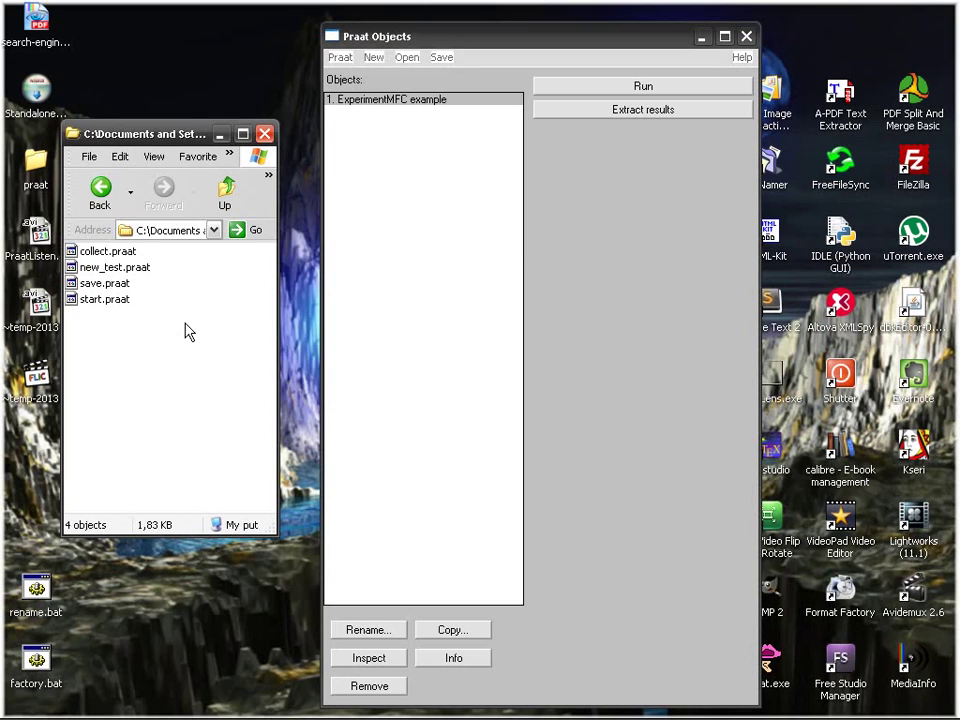
pyautogui.moveTo(186, 322); pyautogui.dragTo(100, 255)
pyautogui.click(180, 320)
pyautogui.moveTo(493, 23)
pyautogui.mouseDown()
pyautogui.moveTo(493, 58)
pyautogui.moveTo(492, 46)
pyautogui.mouseUp()
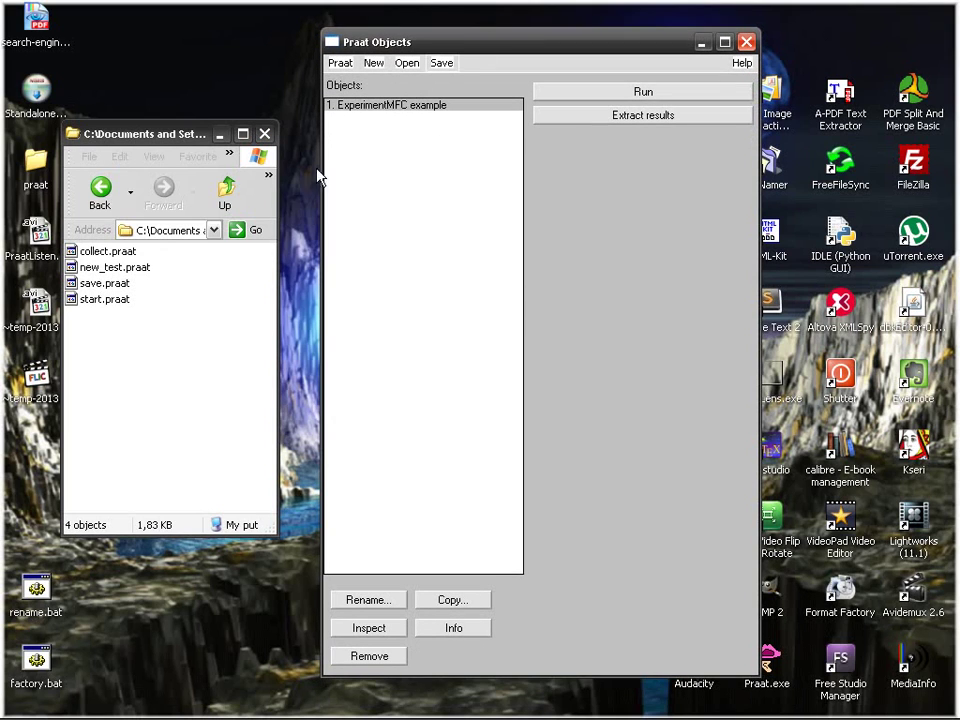
pyautogui.click(212, 306)
pyautogui.moveTo(212, 306); pyautogui.dragTo(56, 251)
# Open the four scripts in Notepad++ and close new_test.praat
pyautogui.rightClick(100, 268)
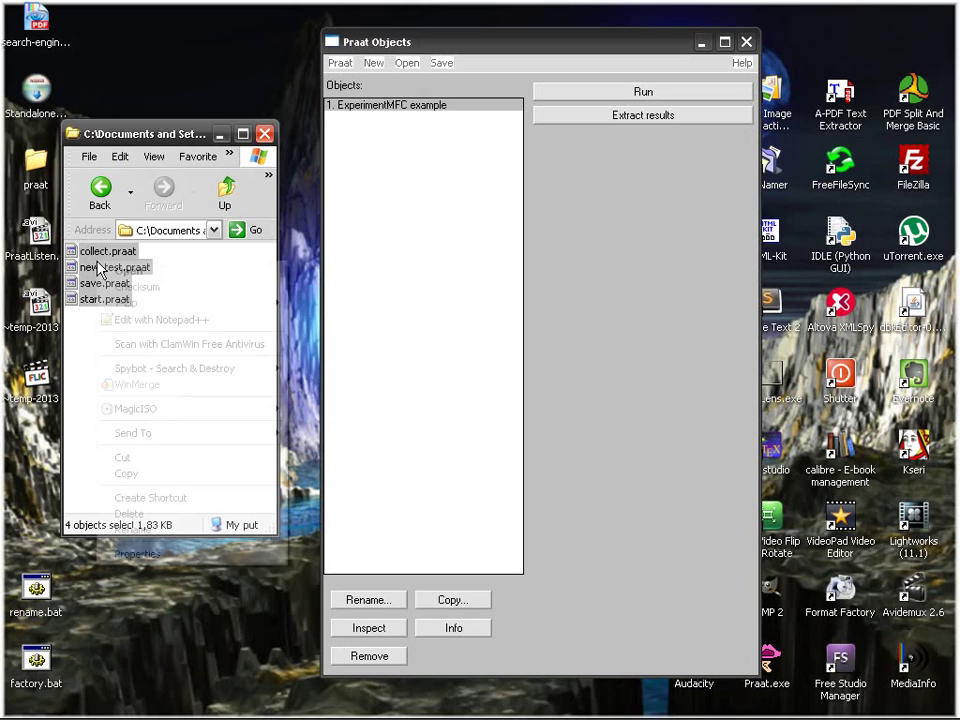
pyautogui.click(203, 320)
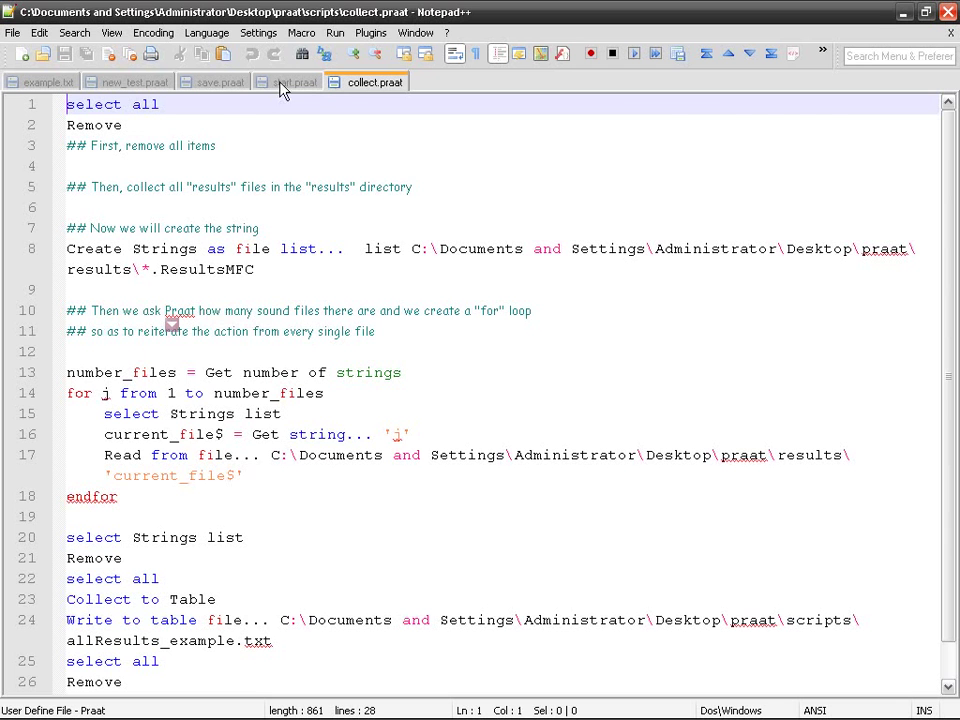
pyautogui.click(286, 84)
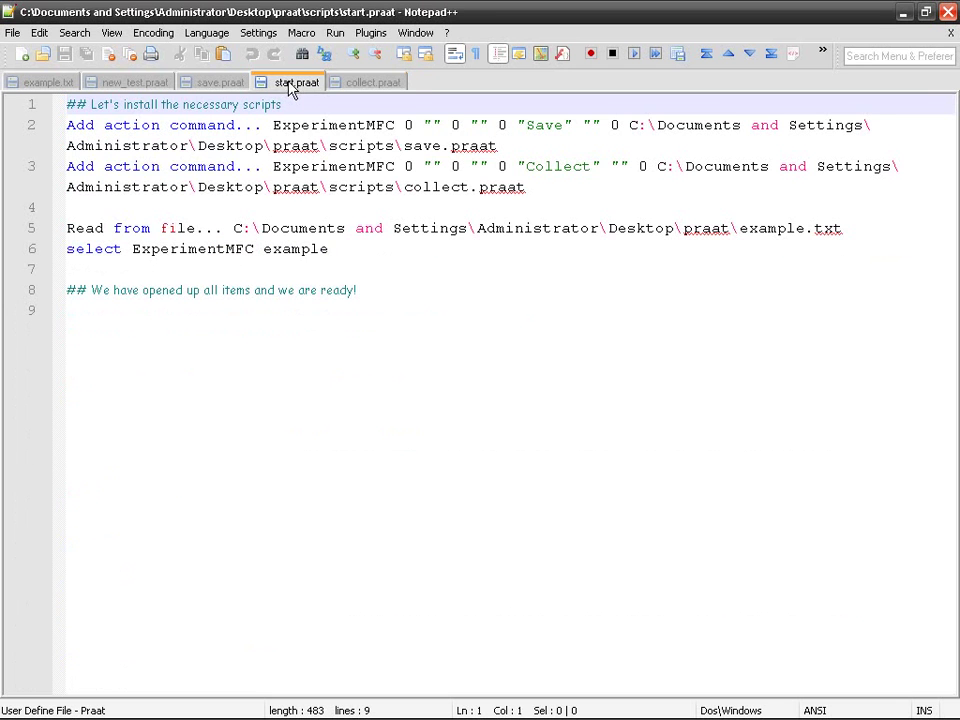
pyautogui.click(150, 84)
pyautogui.hotkey('ctrl', 'w')
# Restore the Notepad++ window and delete new_test.praat from the scripts folder
pyautogui.hotkey('alt', 'space')
pyautogui.press('r')
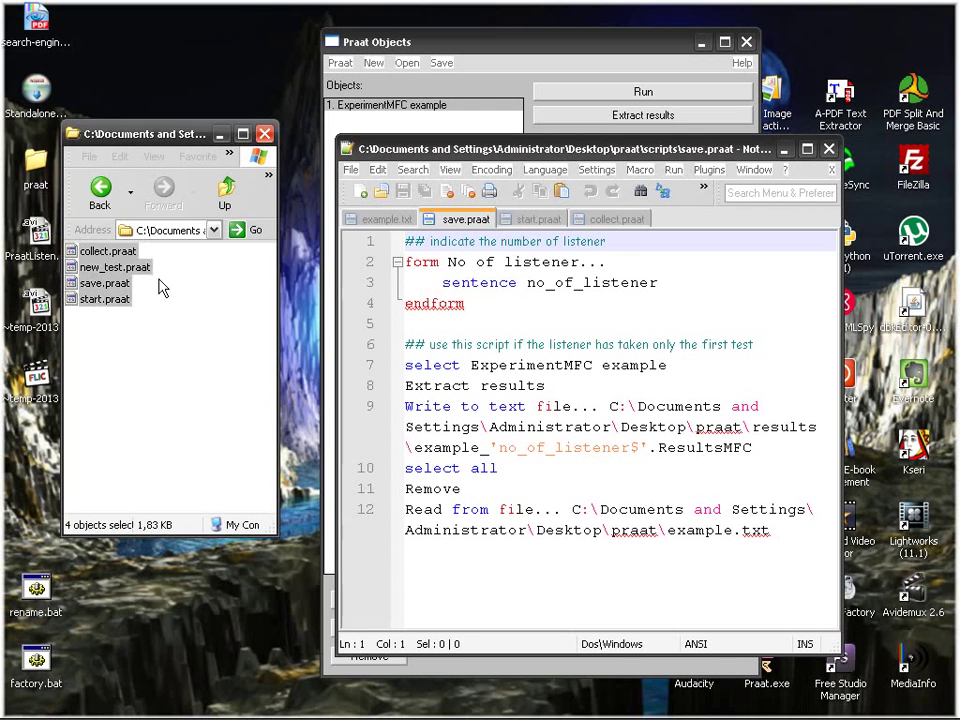
pyautogui.click(115, 267)
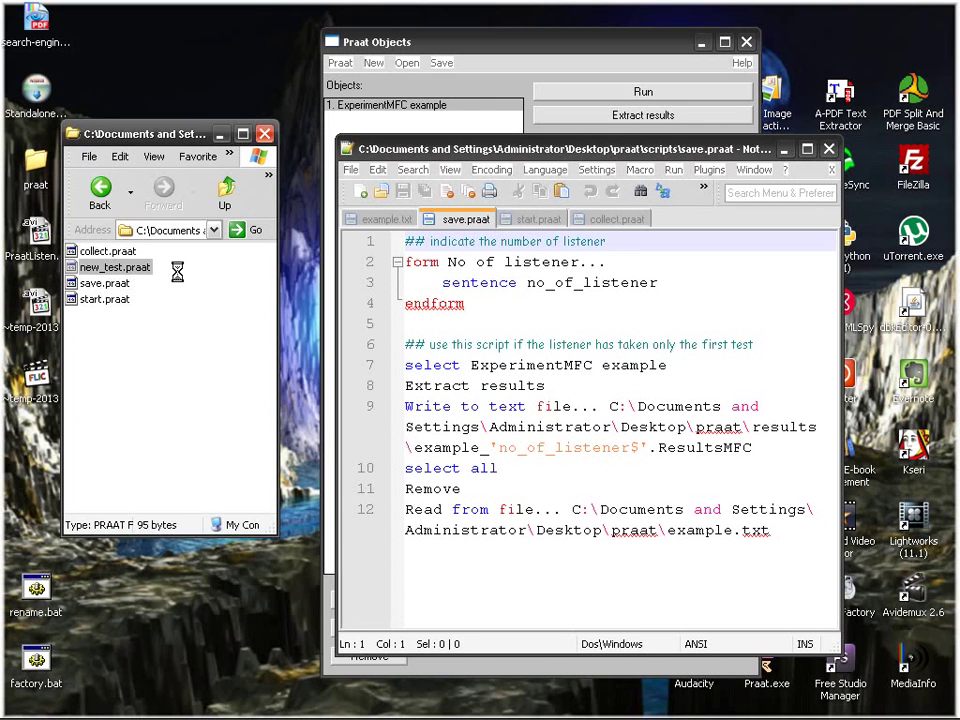
pyautogui.press('Delete')
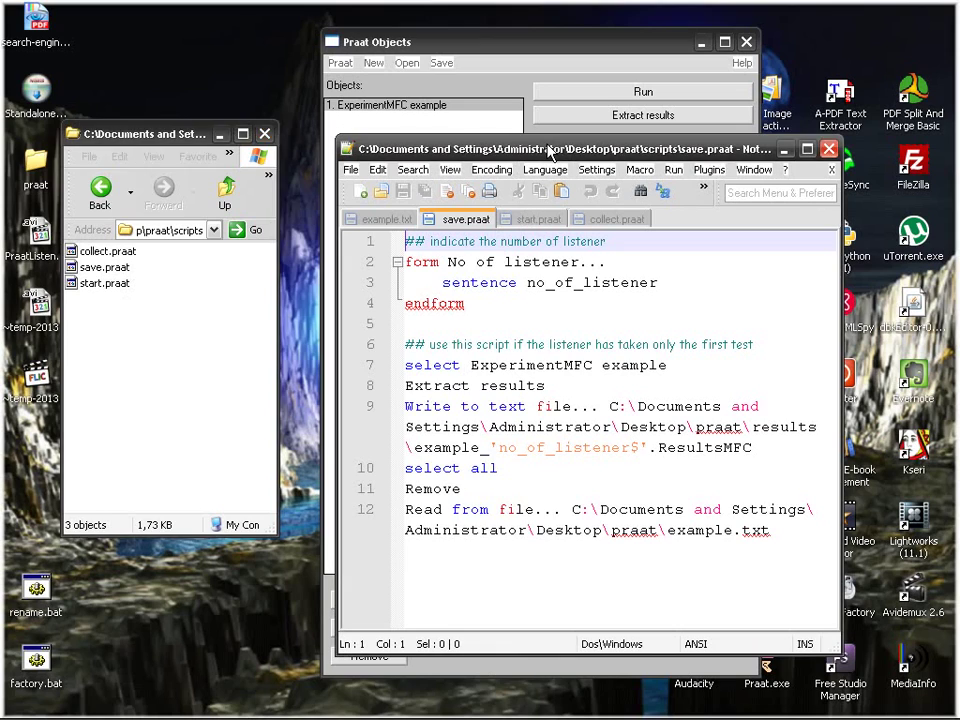
# Maximize Notepad++ and move the start.praat tab to the end of the tab bar
pyautogui.doubleClick(547, 153)
pyautogui.click(175, 86)
pyautogui.moveTo(175, 86); pyautogui.dragTo(296, 81)
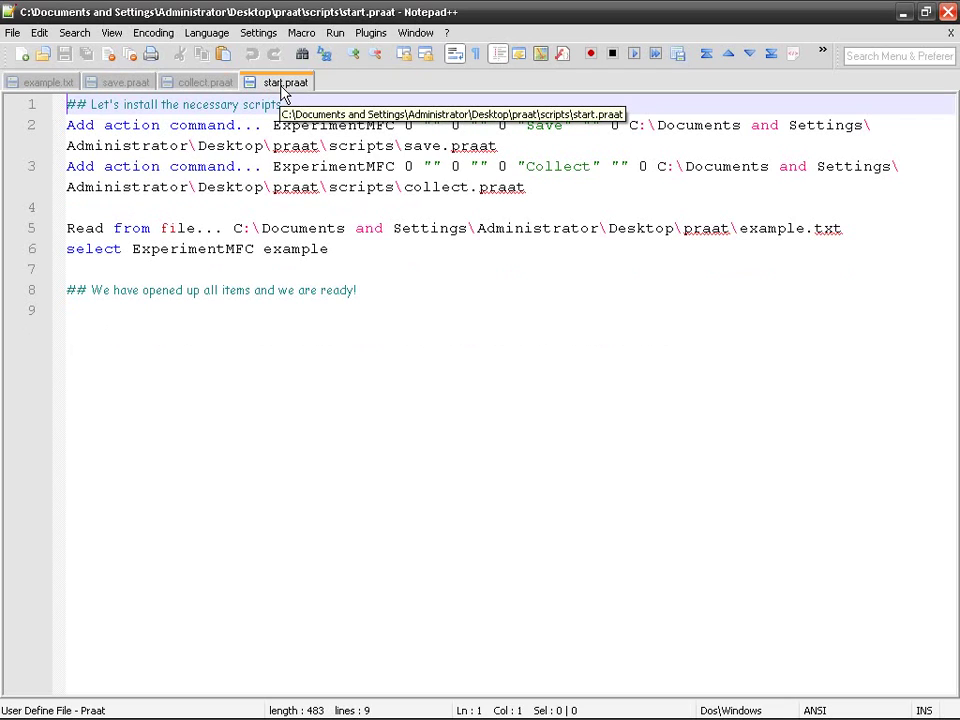
pyautogui.moveTo(67, 125); pyautogui.dragTo(495, 145)
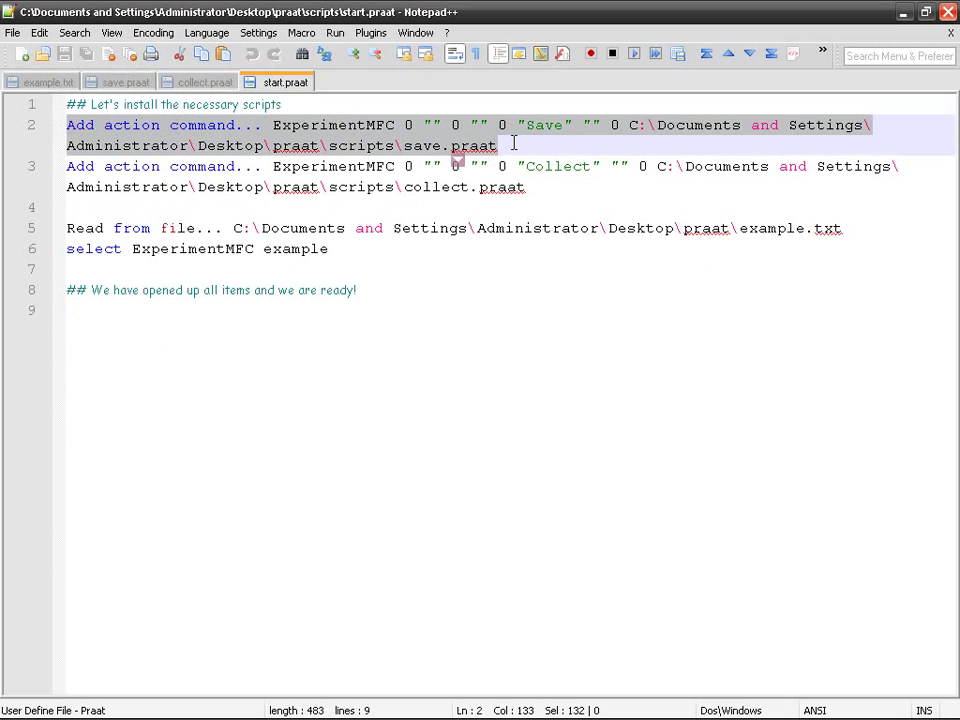
pyautogui.click(588, 707)
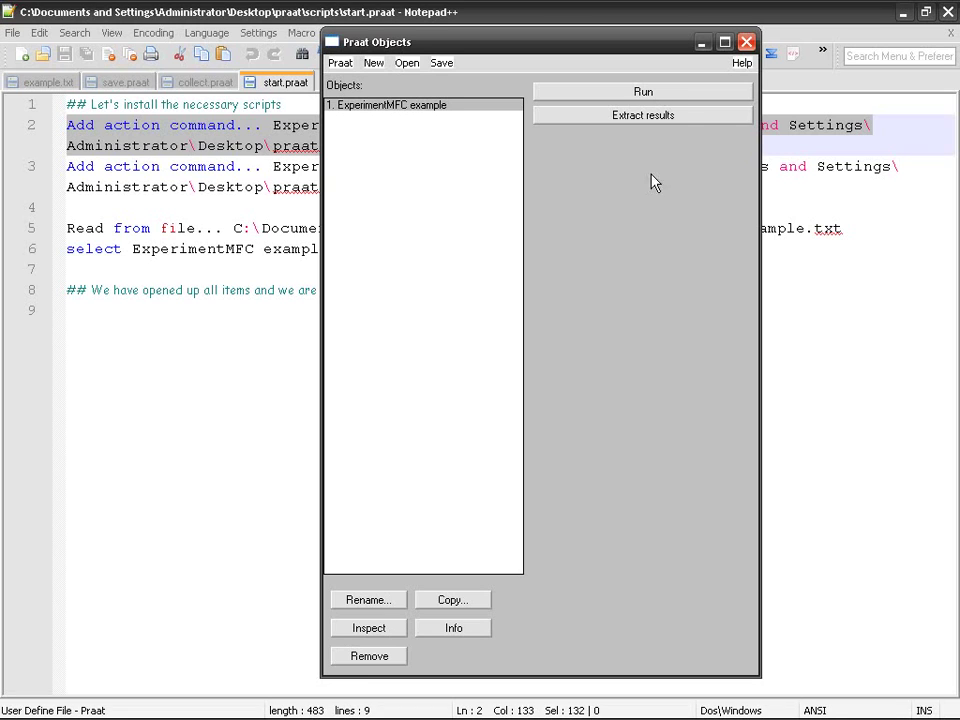
pyautogui.hotkey('alt', 'Tab')
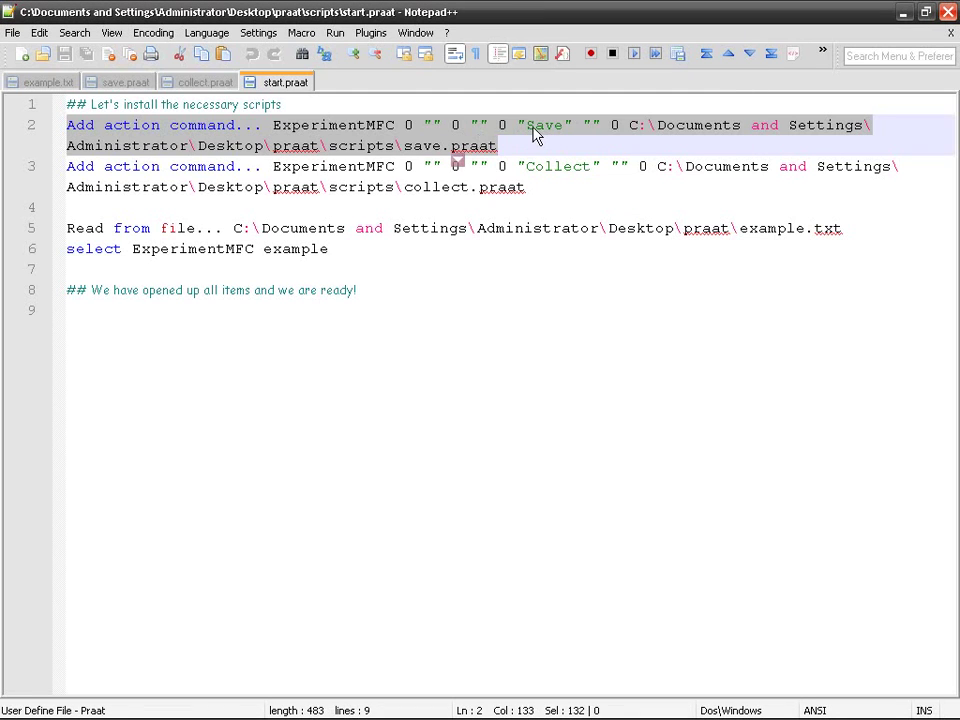
pyautogui.moveTo(525, 122); pyautogui.dragTo(560, 120)
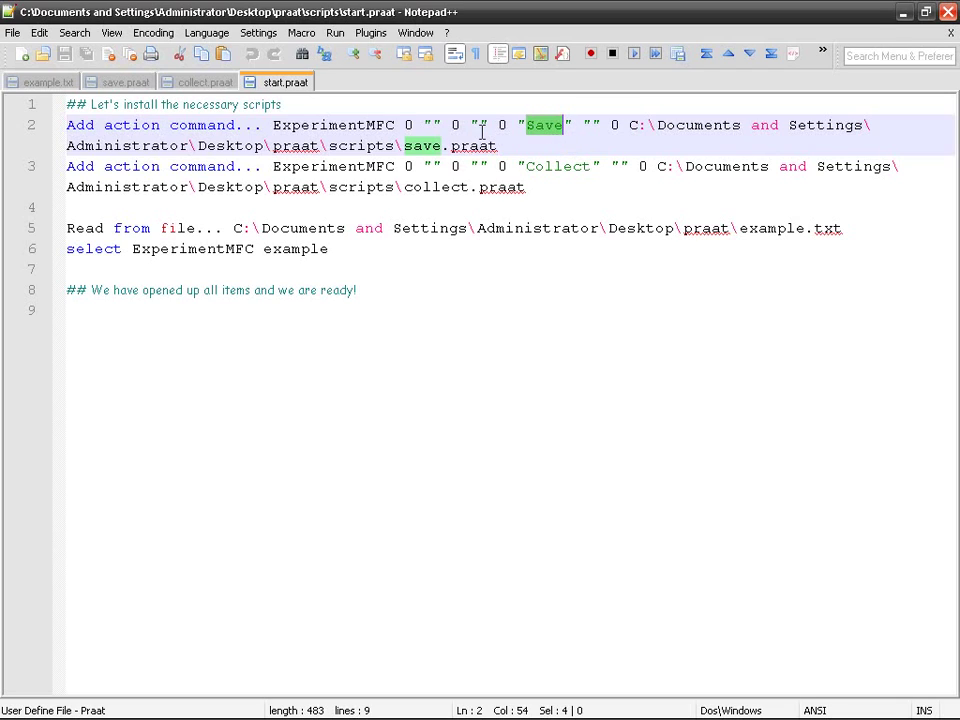
pyautogui.moveTo(273, 125); pyautogui.dragTo(394, 125)
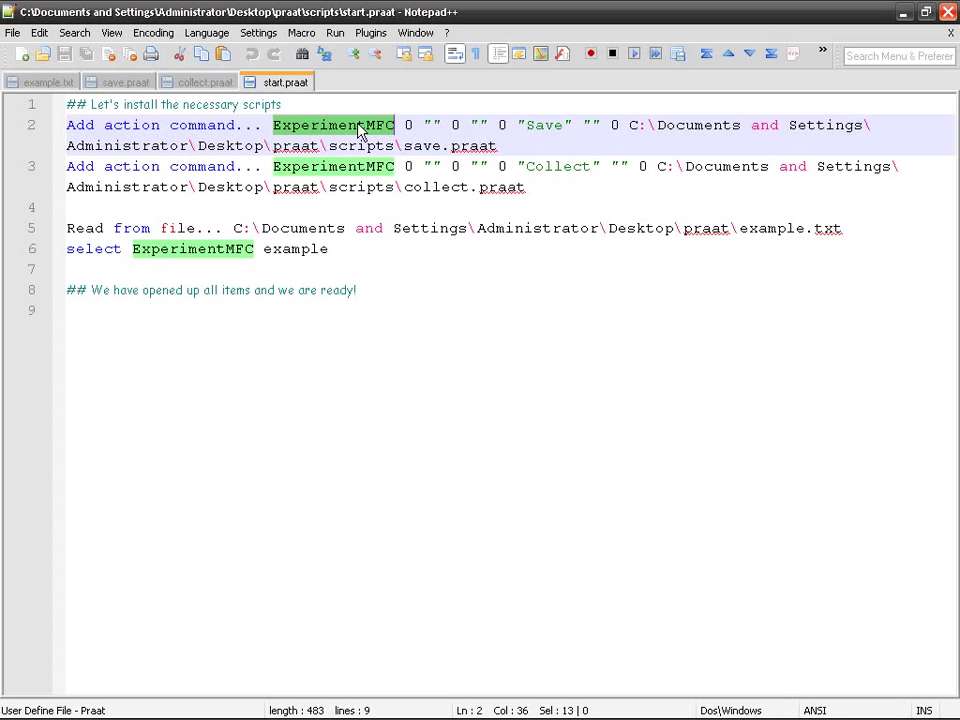
pyautogui.click(585, 713)
pyautogui.click(396, 8)
pyautogui.moveTo(630, 125); pyautogui.dragTo(518, 142)
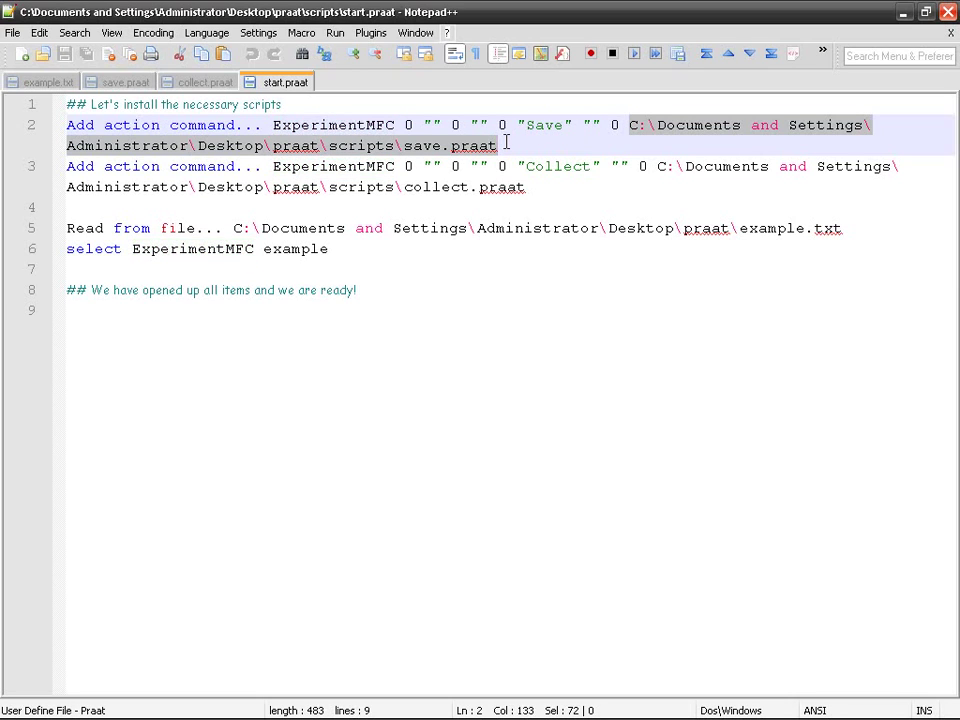
pyautogui.click(540, 125)
pyautogui.doubleClick(541, 126)
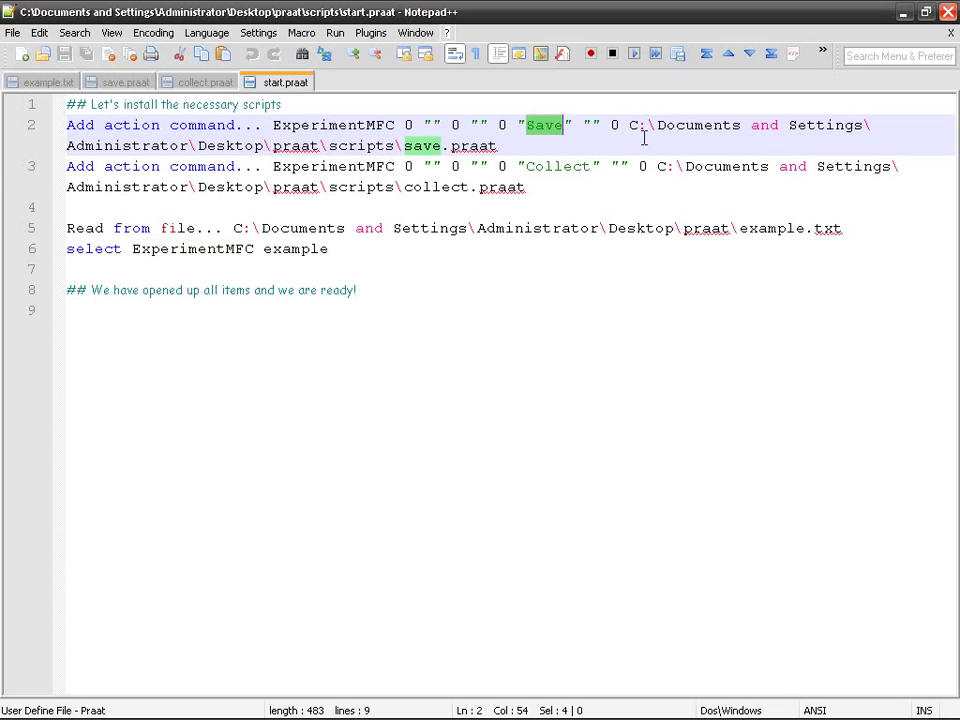
pyautogui.moveTo(630, 125); pyautogui.dragTo(507, 147)
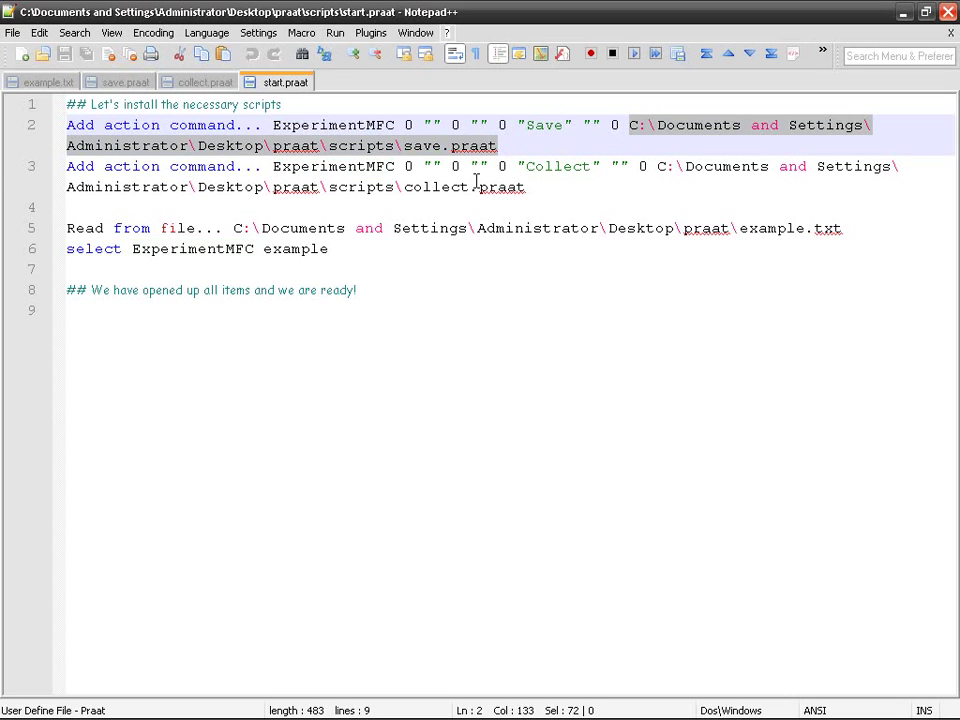
pyautogui.doubleClick(455, 10)
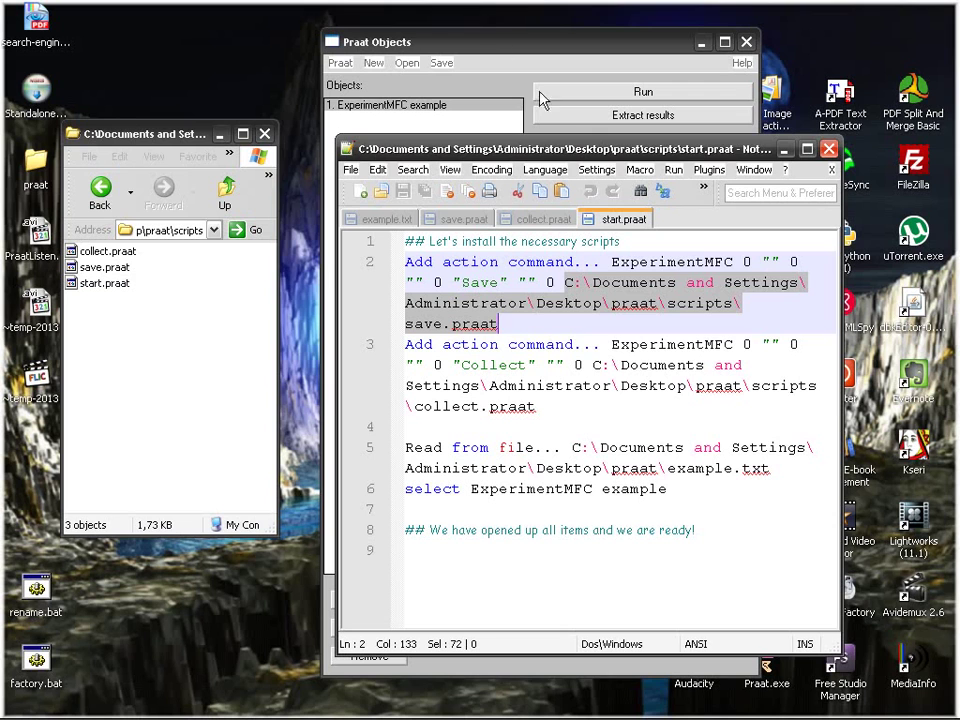
pyautogui.click(268, 185)
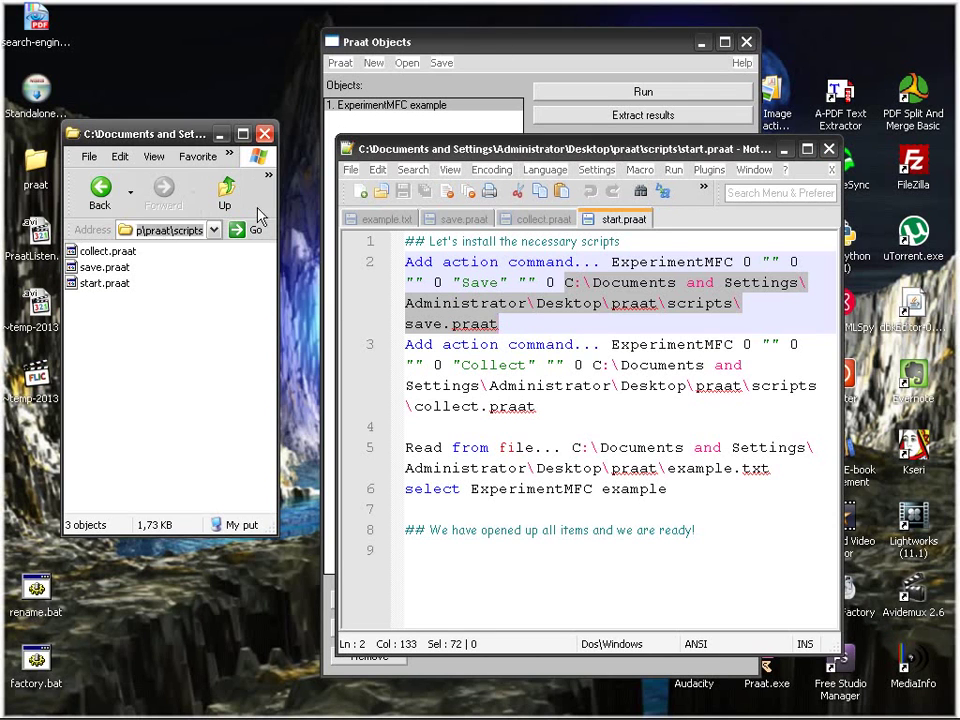
pyautogui.moveTo(276, 222); pyautogui.dragTo(313, 220)
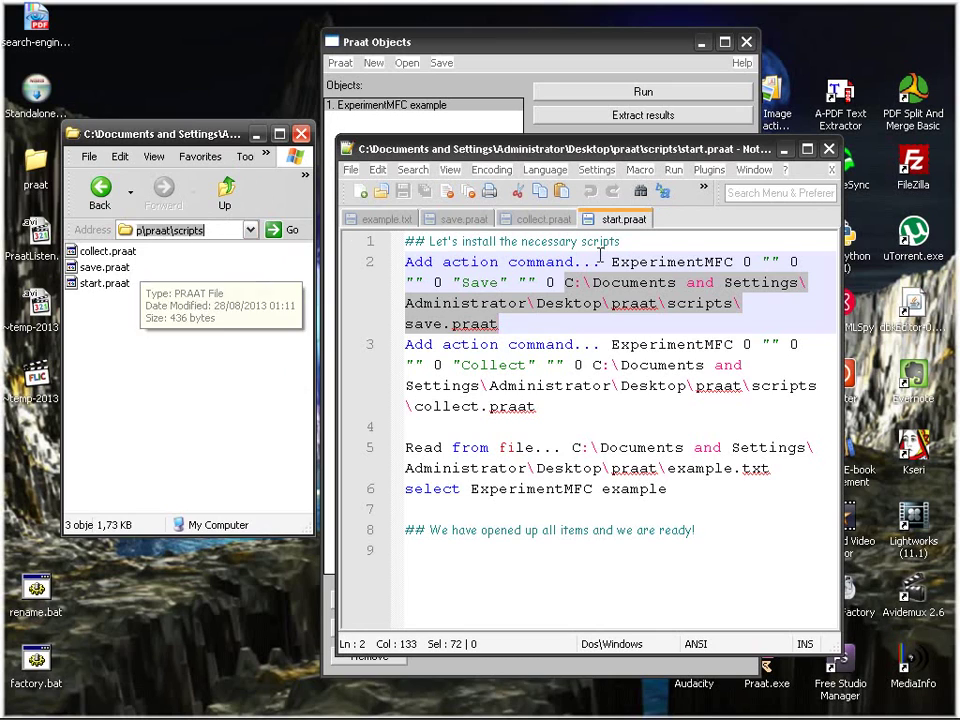
pyautogui.moveTo(575, 287); pyautogui.dragTo(400, 320)
pyautogui.doubleClick(470, 148)
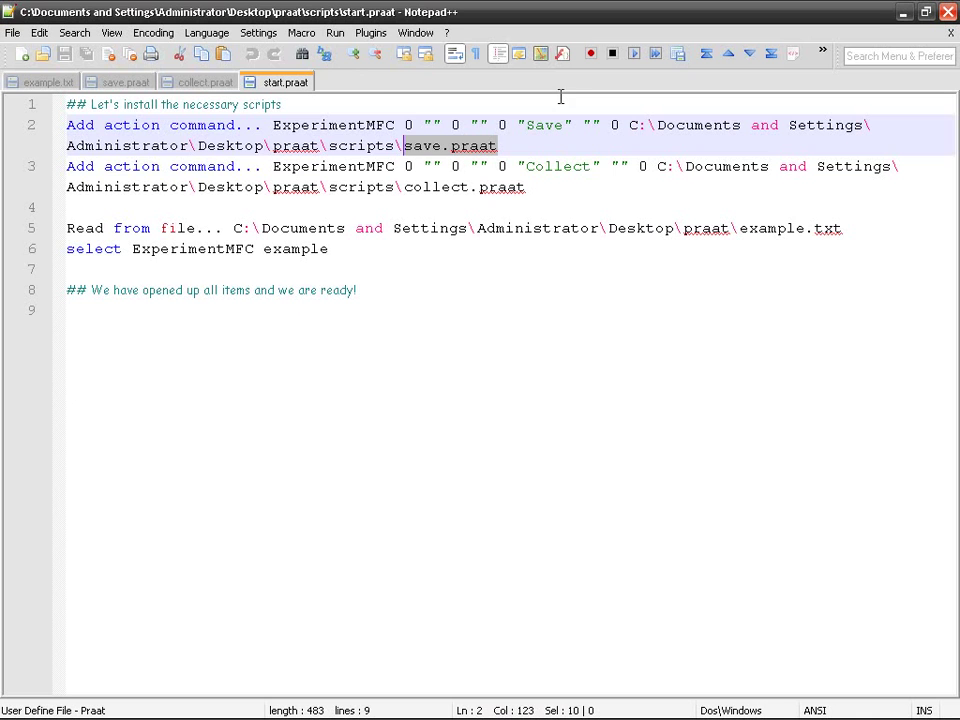
pyautogui.click(254, 151)
pyautogui.moveTo(64, 167); pyautogui.dragTo(533, 184)
pyautogui.doubleClick(552, 168)
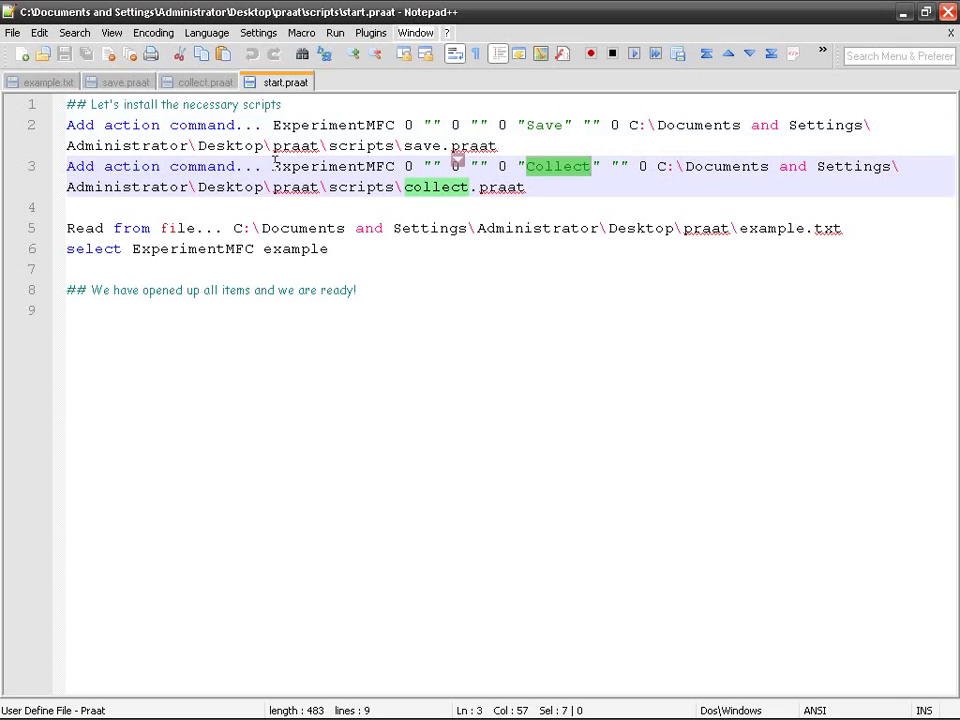
pyautogui.moveTo(656, 166); pyautogui.dragTo(557, 190)
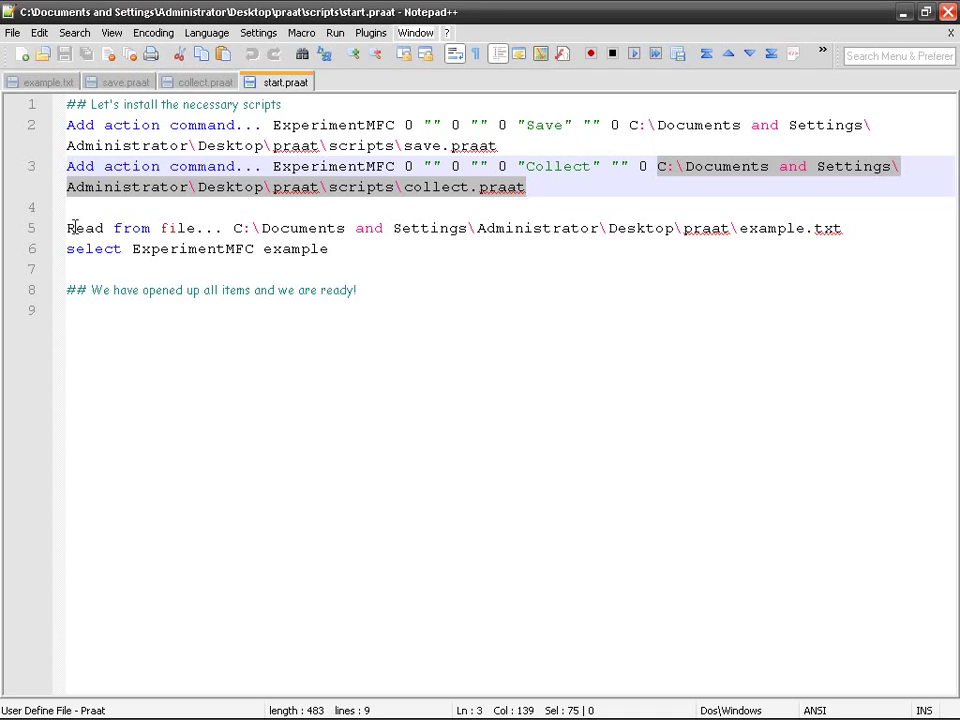
pyautogui.moveTo(67, 228); pyautogui.dragTo(833, 245)
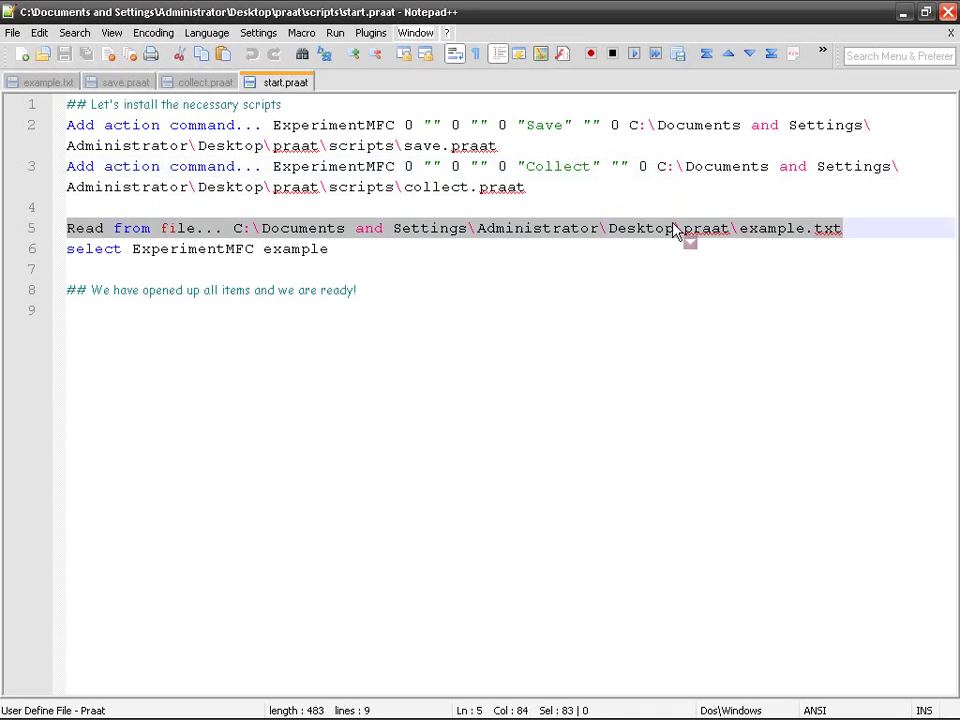
# Hide the script editor and quit Praat, confirming despite objects still listed
pyautogui.click(903, 13)
pyautogui.click(746, 42)
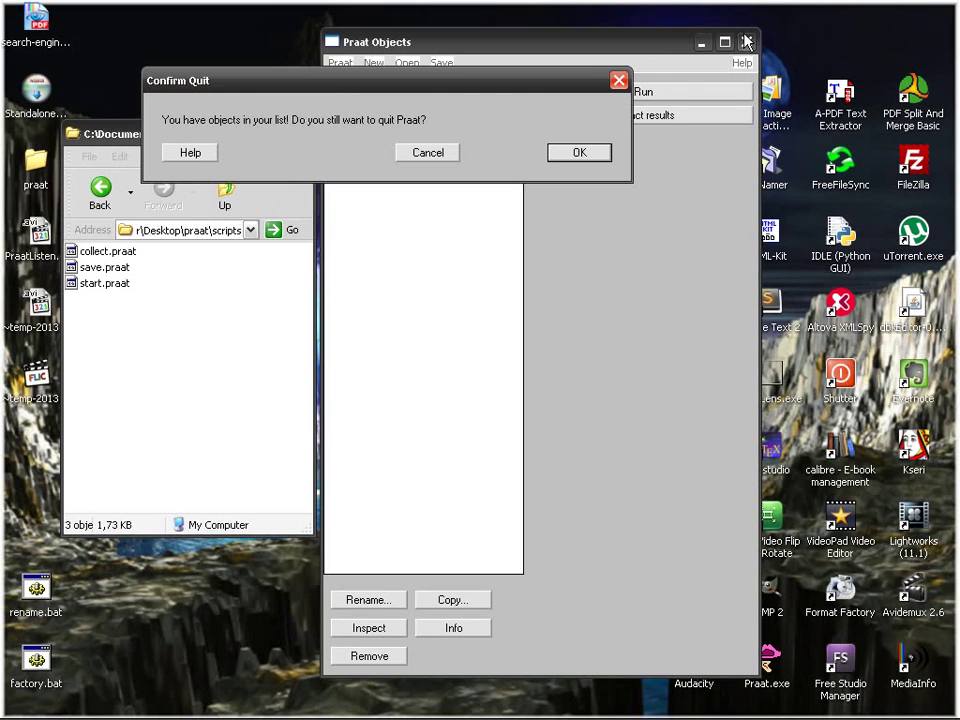
pyautogui.click(585, 156)
# Relaunch Praat by dragging start.praat from the scripts folder onto Praat.exe
pyautogui.click(243, 195)
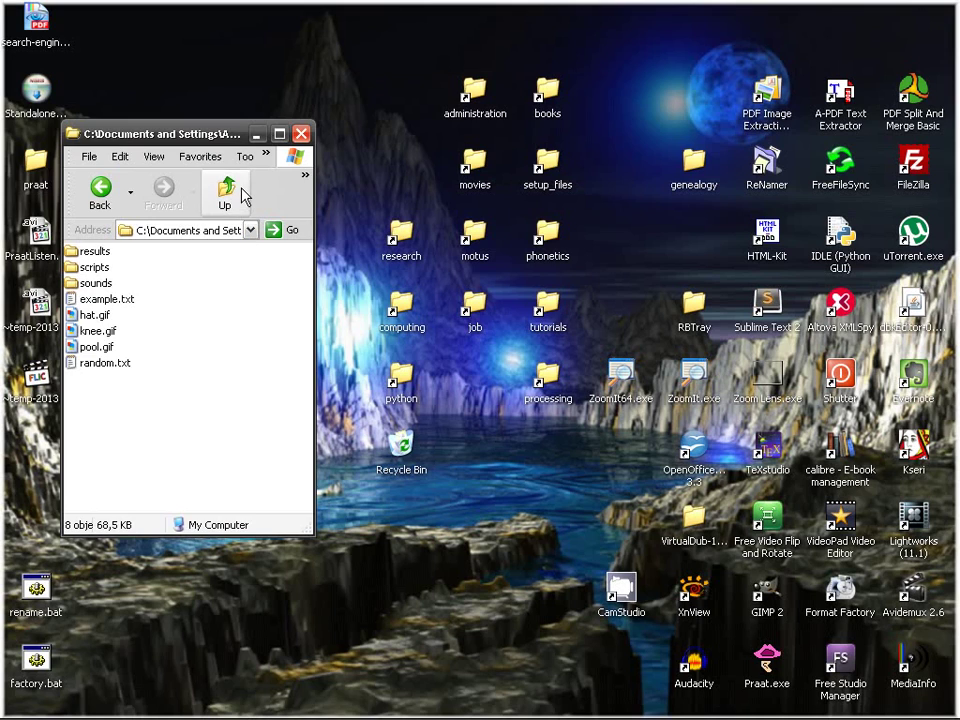
pyautogui.moveTo(112, 300); pyautogui.dragTo(141, 309)
pyautogui.doubleClick(100, 270)
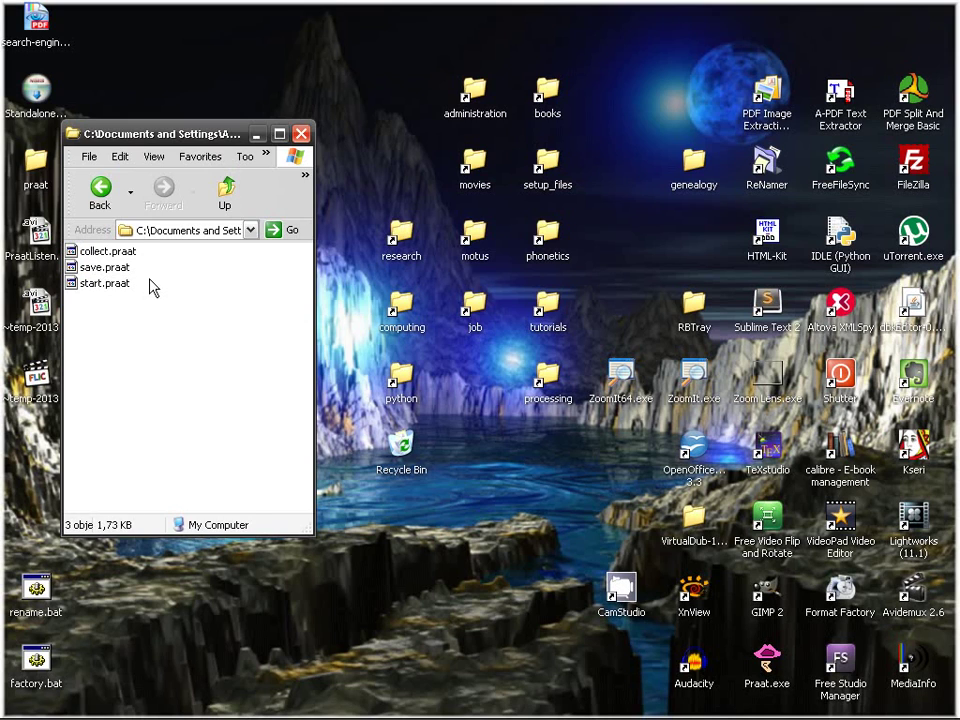
pyautogui.moveTo(117, 290); pyautogui.dragTo(767, 660)
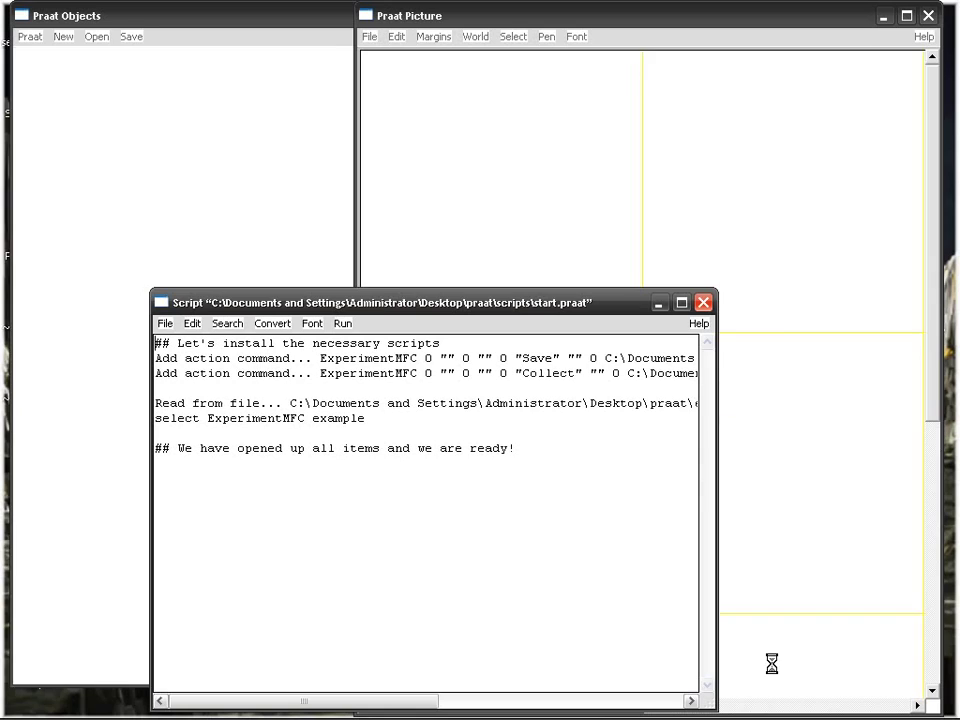
# Close Praat Picture, run start.praat, then close the script window once Save and Collect appear
pyautogui.click(928, 16)
pyautogui.moveTo(497, 302); pyautogui.dragTo(486, 127)
pyautogui.click(331, 146)
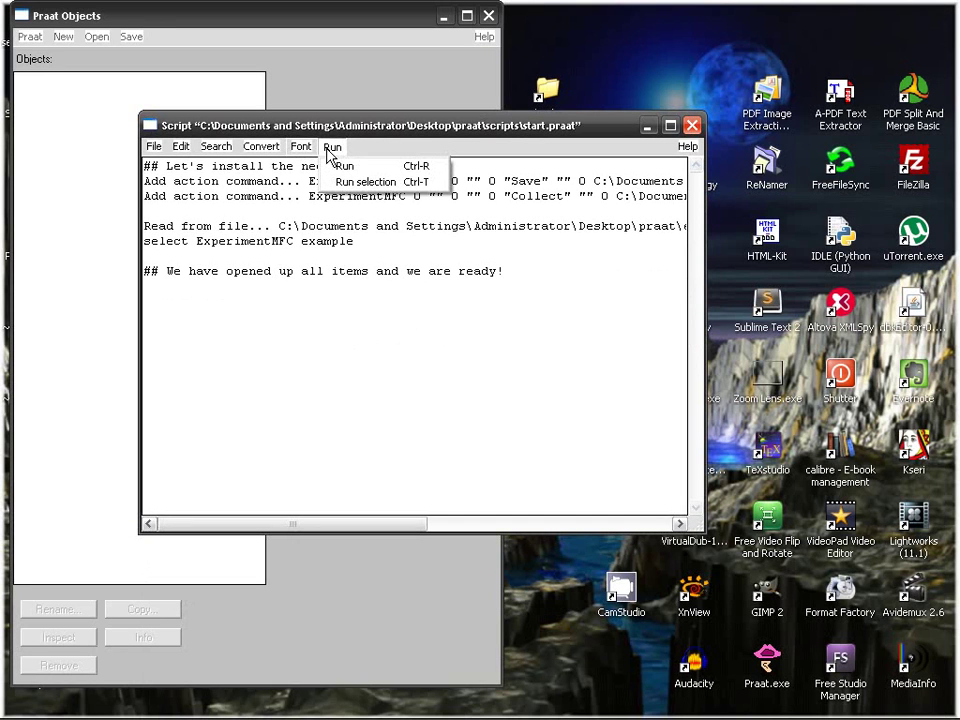
pyautogui.click(365, 168)
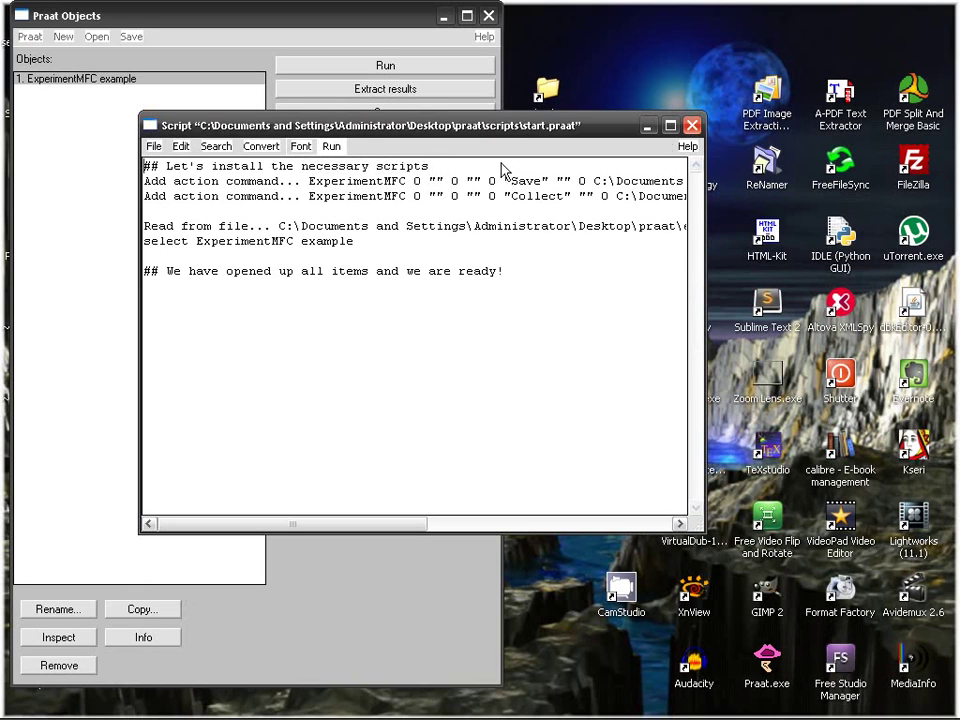
pyautogui.moveTo(368, 134); pyautogui.dragTo(467, 226)
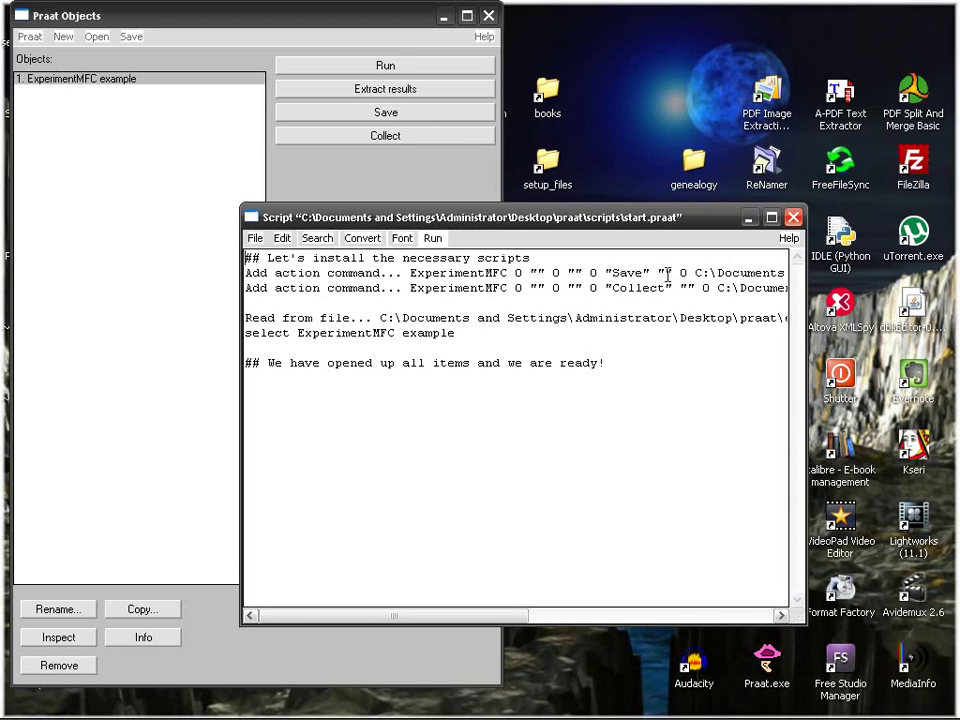
pyautogui.click(793, 217)
# Resize the Objects window and launch the listening experiment full-screen
pyautogui.moveTo(326, 21); pyautogui.dragTo(465, 36)
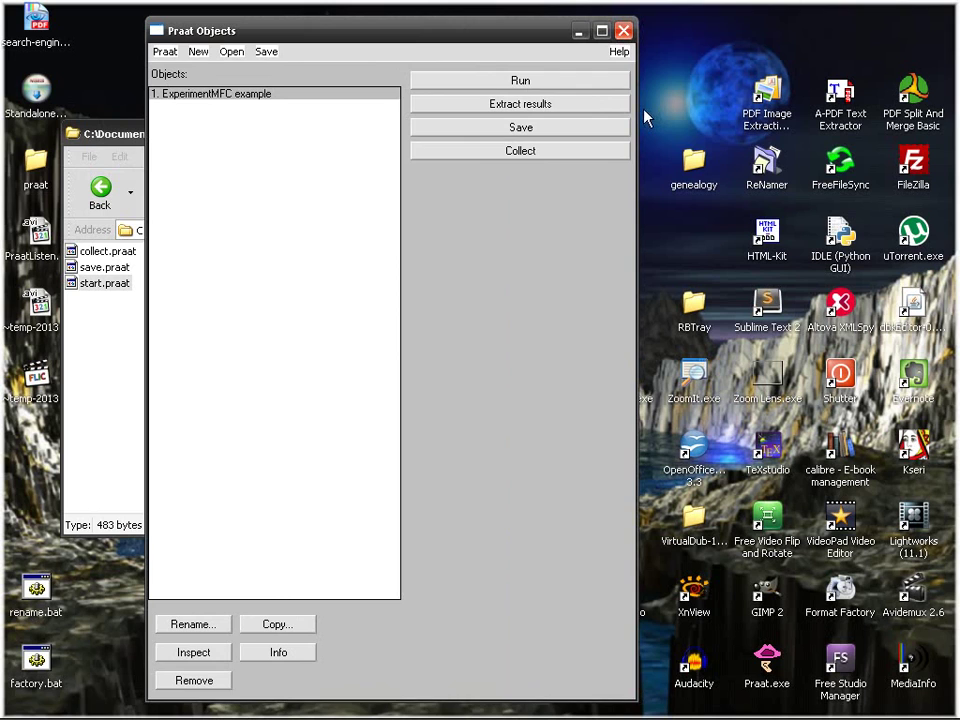
pyautogui.moveTo(639, 118); pyautogui.dragTo(551, 101)
pyautogui.moveTo(400, 36); pyautogui.dragTo(467, 26)
pyautogui.moveTo(403, 13); pyautogui.dragTo(392, 35)
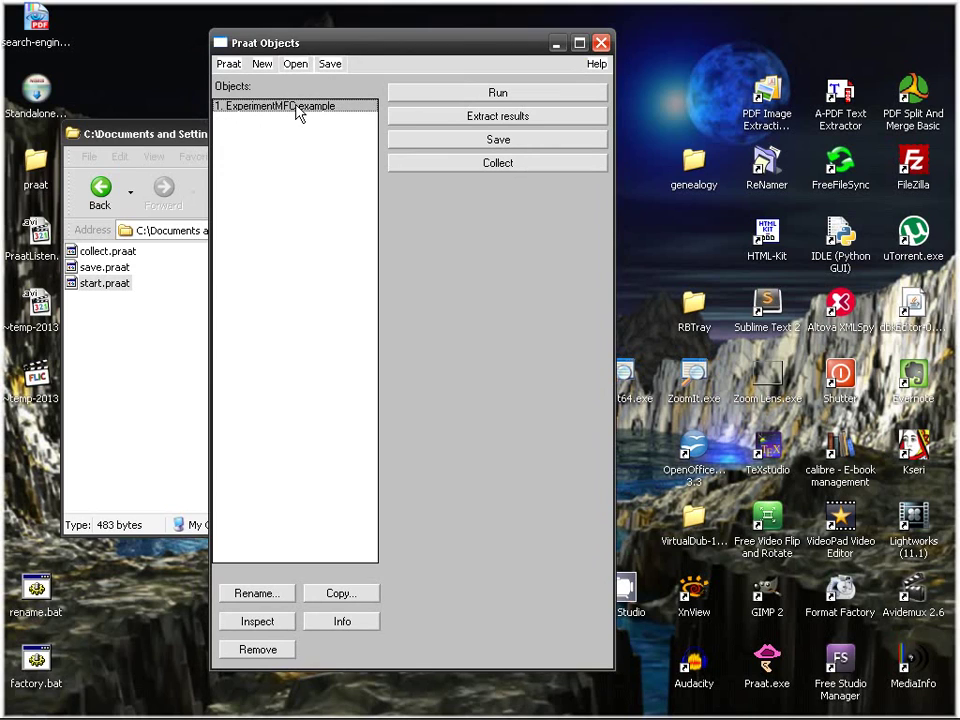
pyautogui.click(502, 93)
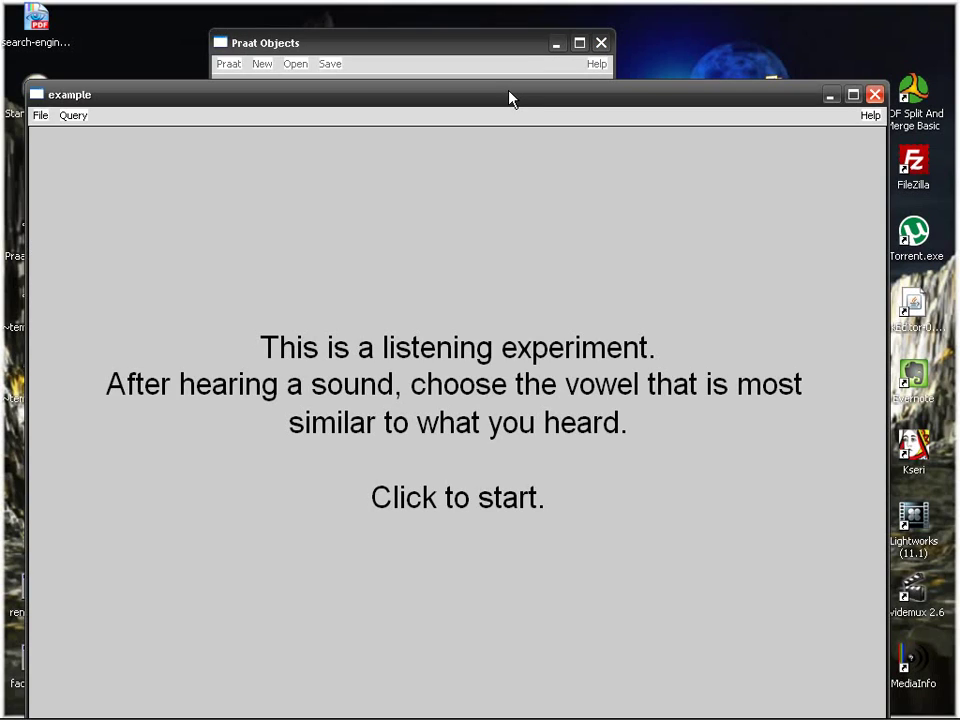
pyautogui.doubleClick(734, 94)
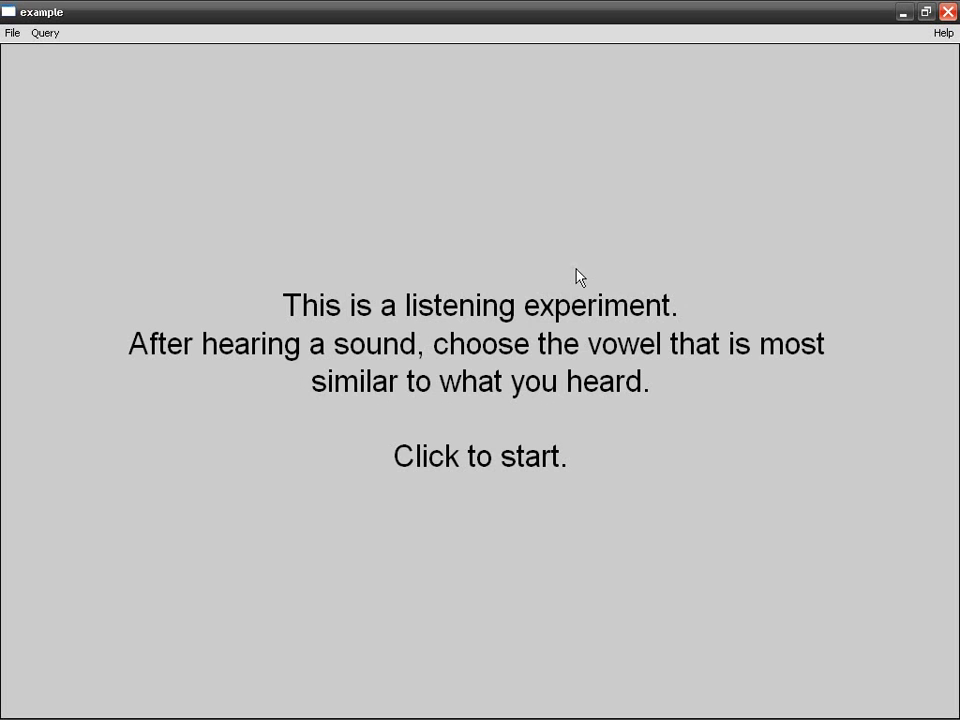
pyautogui.click(560, 295)
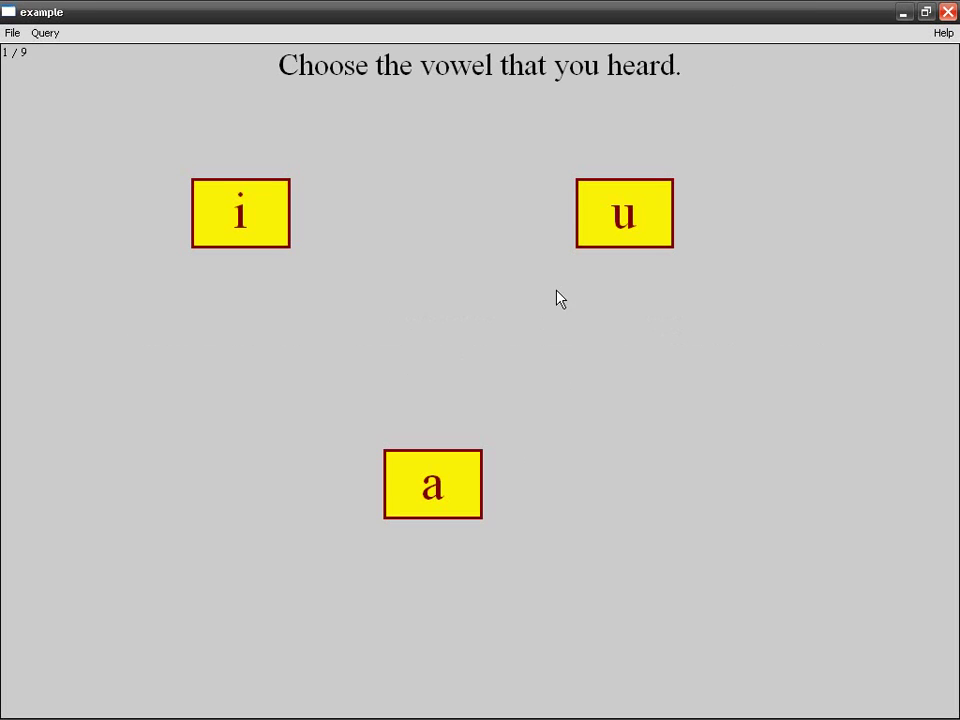
# Answer the last trial, close the experiment, and save the results as listener 01
pyautogui.click(603, 258)
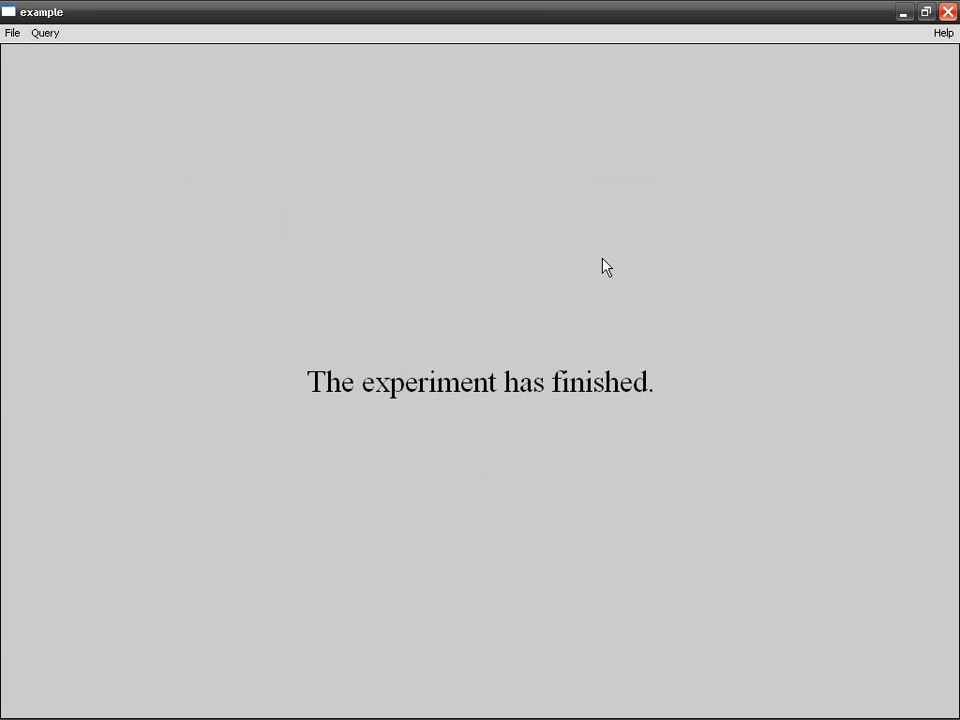
pyautogui.click(947, 12)
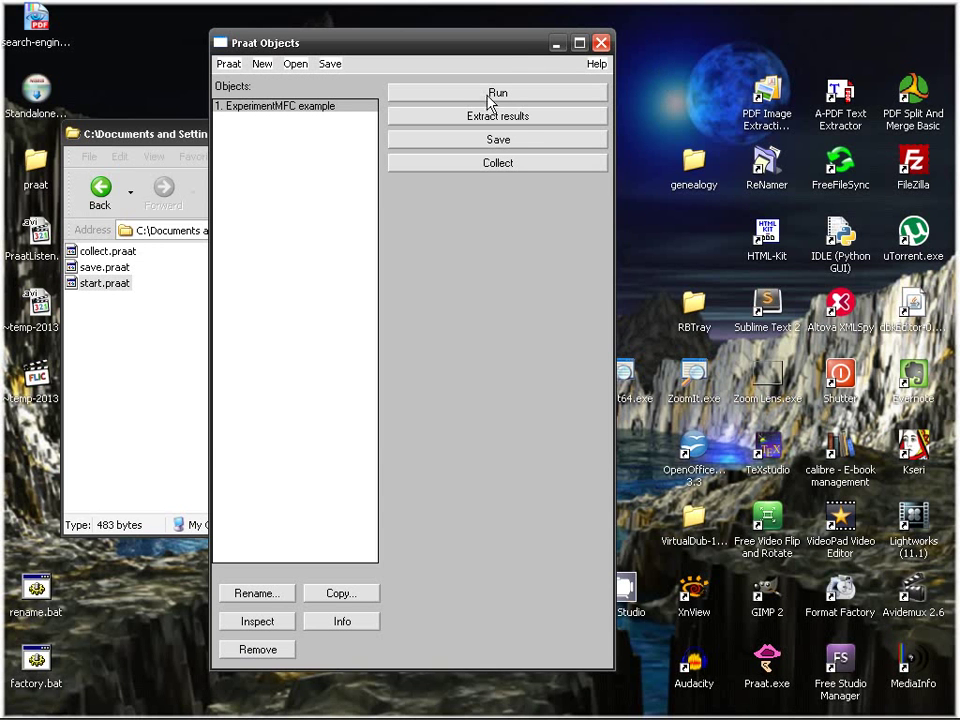
pyautogui.click(452, 140)
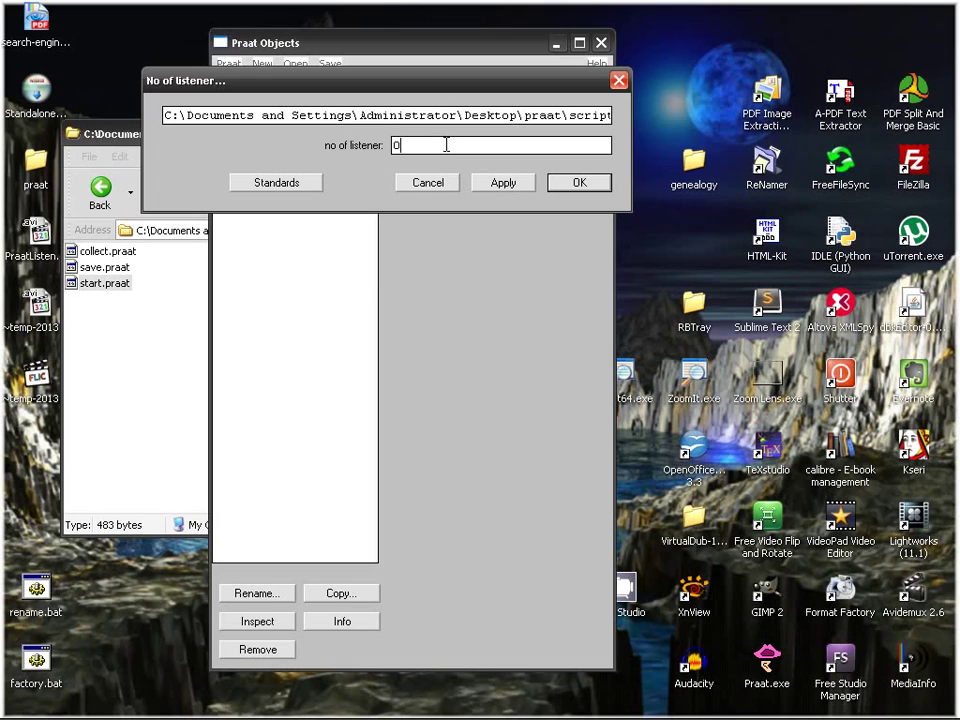
pyautogui.click(565, 184)
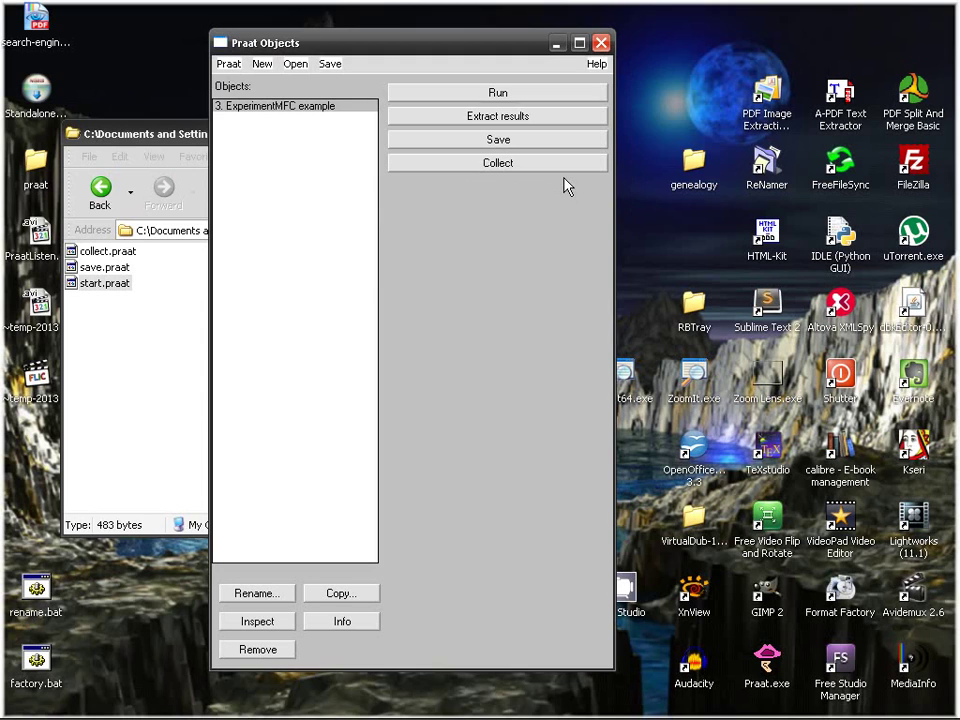
# Open the results folder in Explorer and arrange it beside the Praat Objects window
pyautogui.click(152, 134)
pyautogui.click(100, 190)
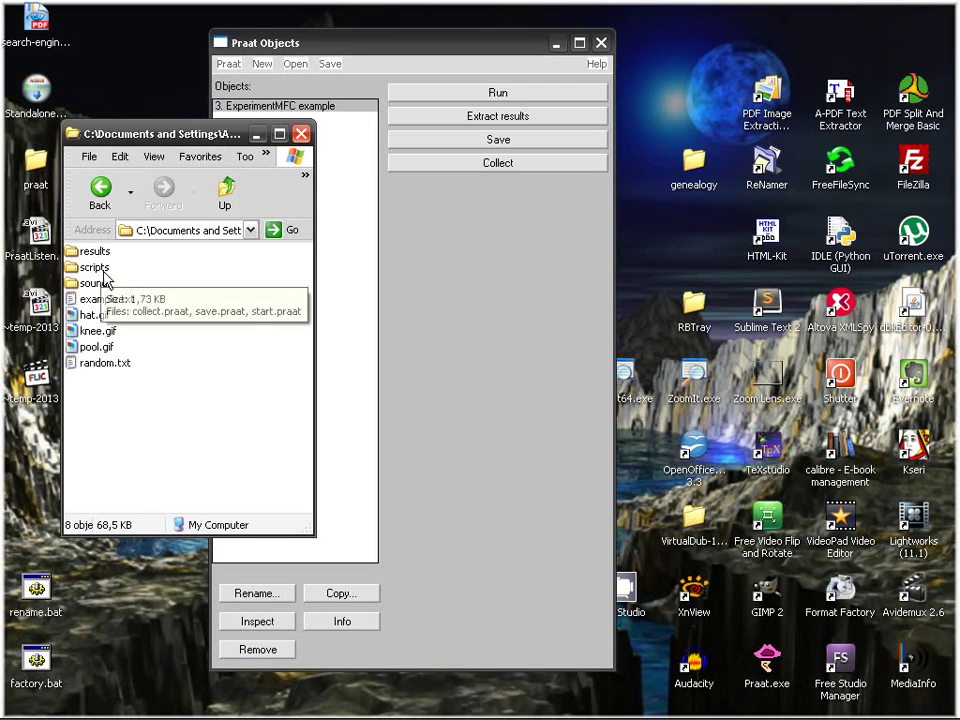
pyautogui.doubleClick(100, 252)
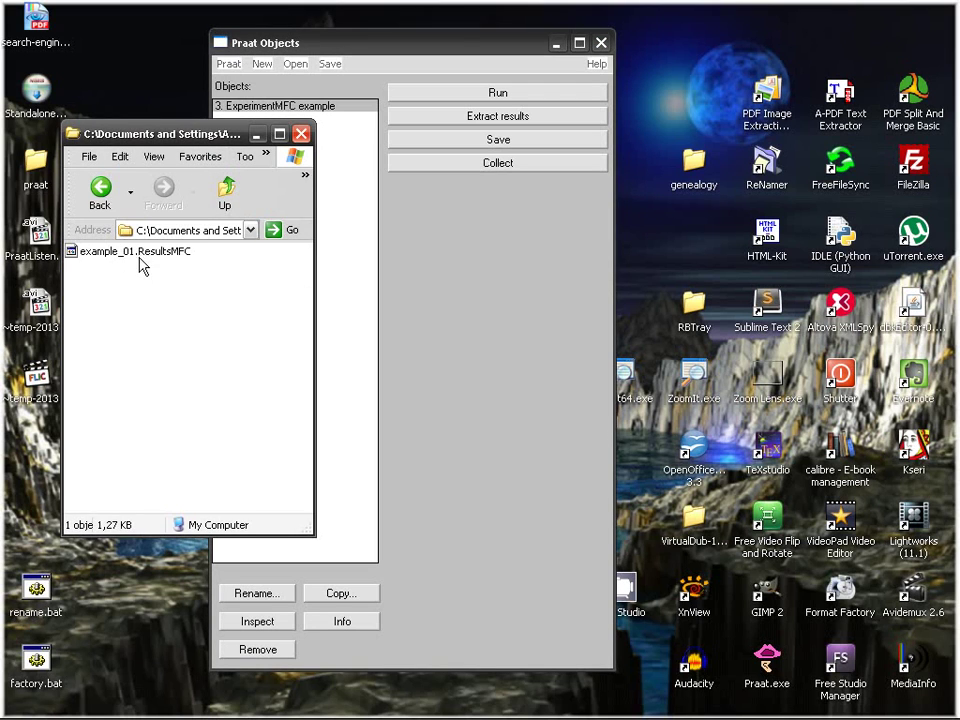
pyautogui.moveTo(422, 40); pyautogui.dragTo(530, 45)
pyautogui.moveTo(187, 134); pyautogui.dragTo(163, 118)
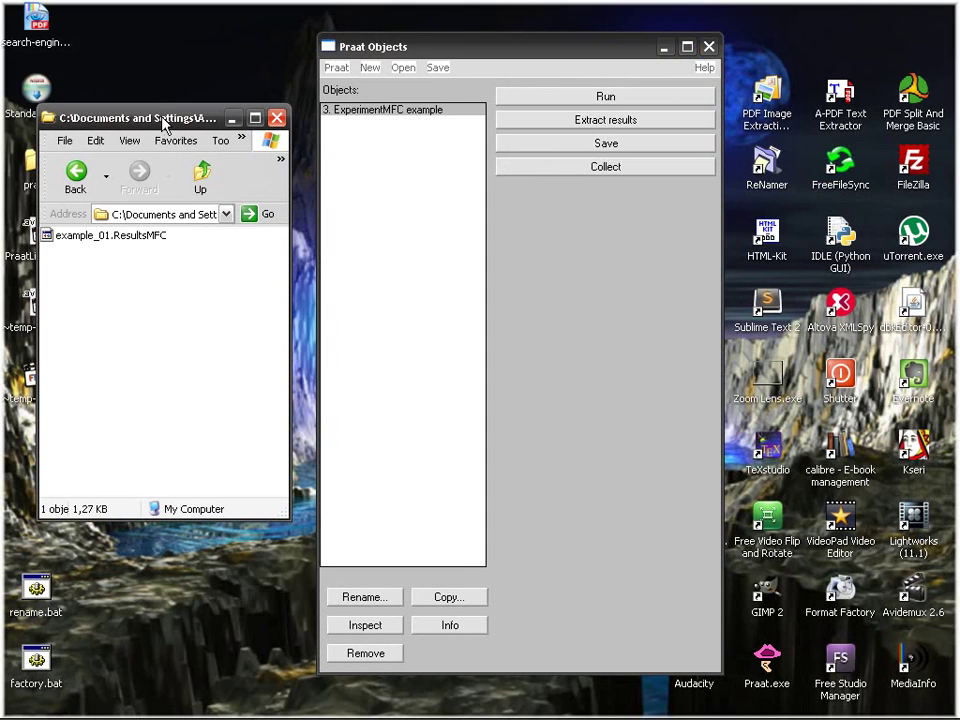
# Dismiss the Save menu without saving and select the ExperimentMFC example object
pyautogui.click(438, 67)
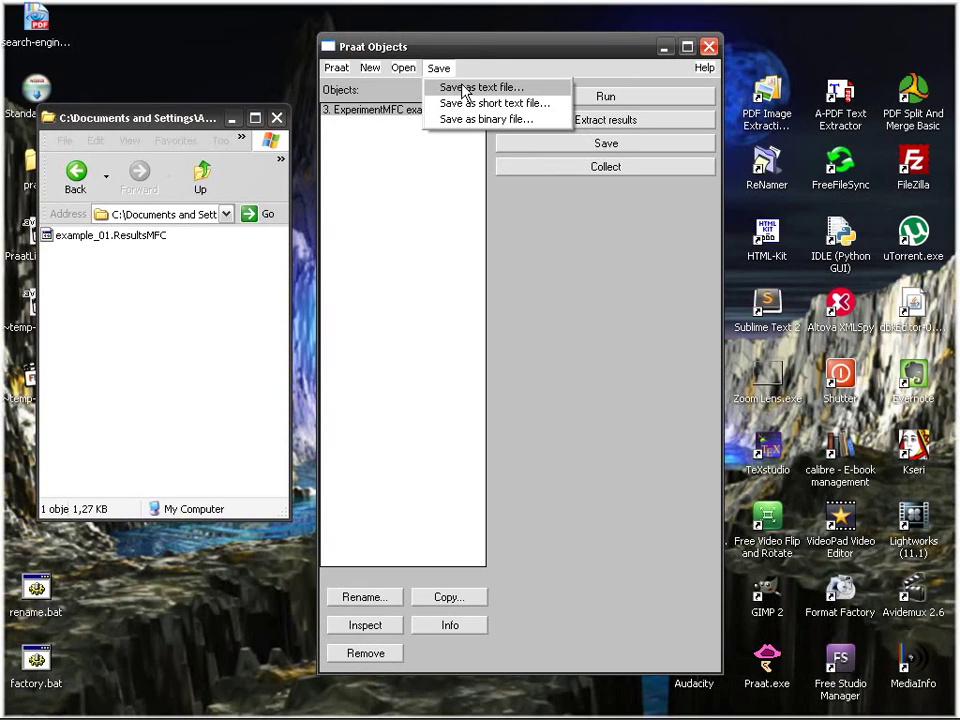
pyautogui.click(443, 66)
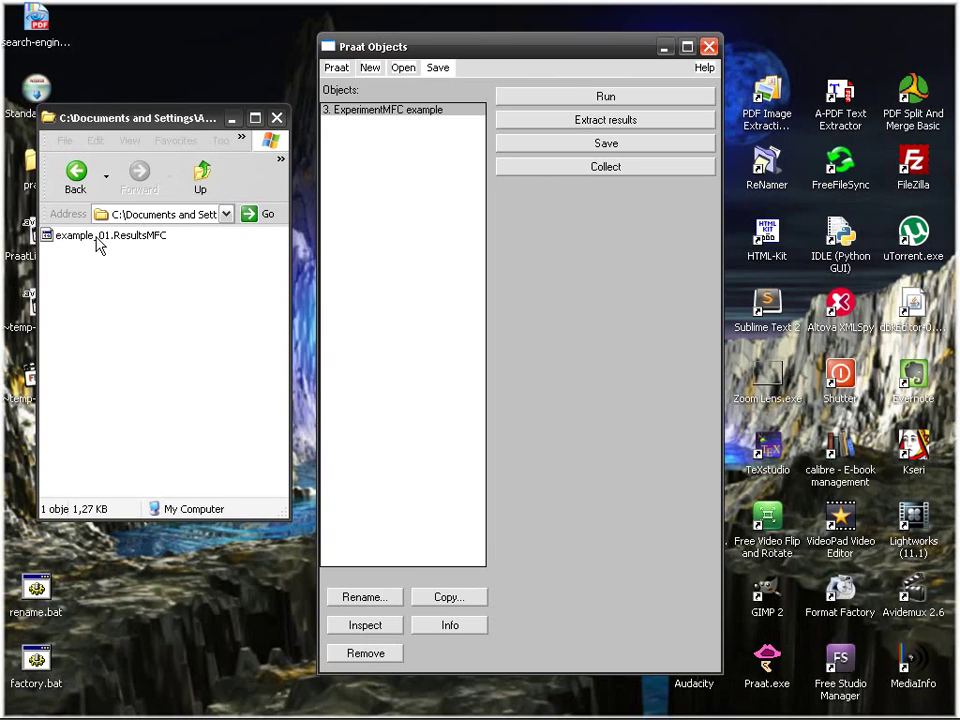
pyautogui.click(399, 116)
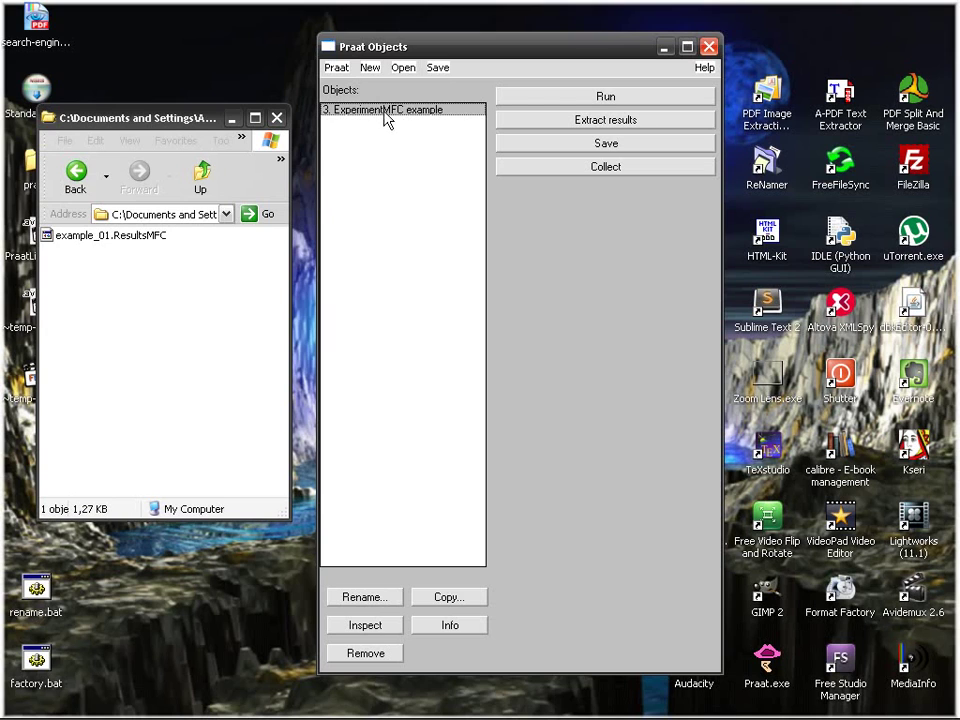
# Run the experiment for the second listener and save the results as listener 02
pyautogui.click(553, 100)
pyautogui.click(530, 281)
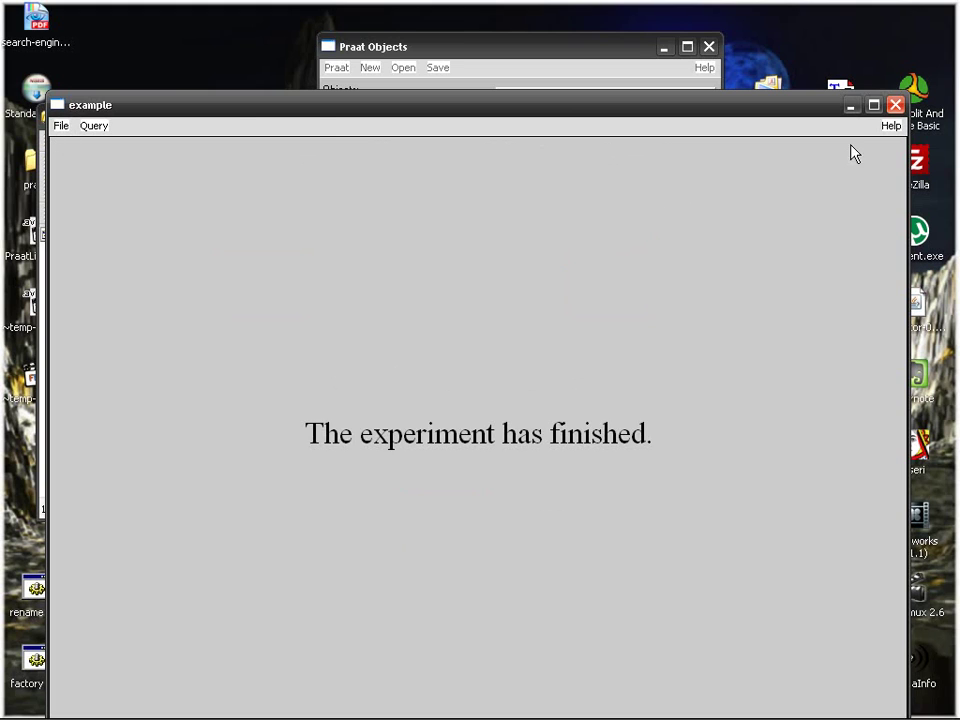
pyautogui.click(896, 104)
pyautogui.click(634, 149)
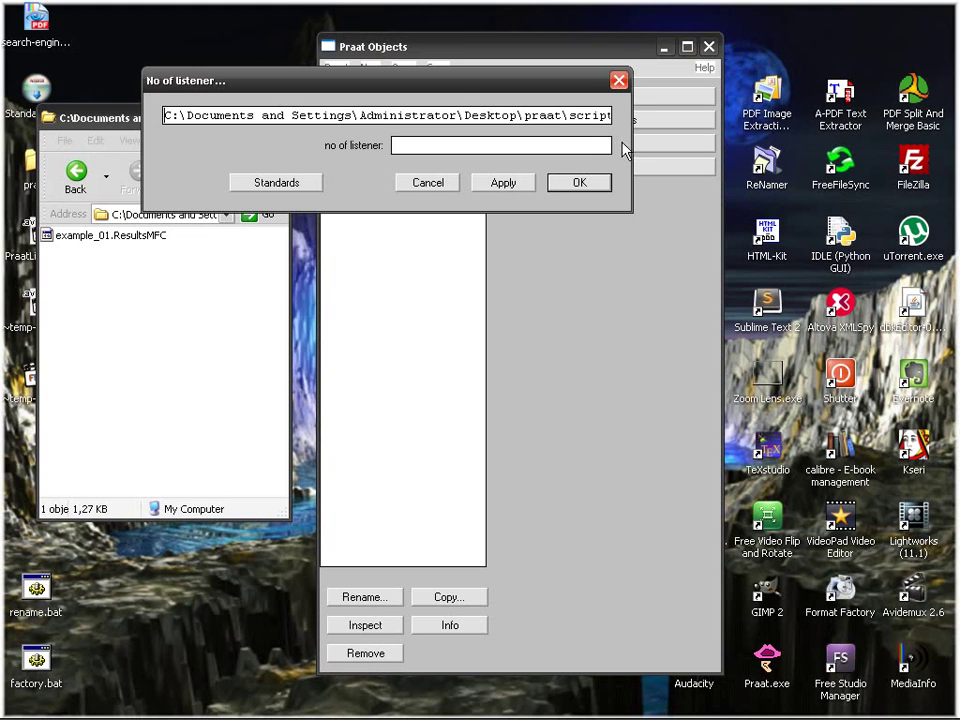
pyautogui.click(461, 148)
pyautogui.click(576, 184)
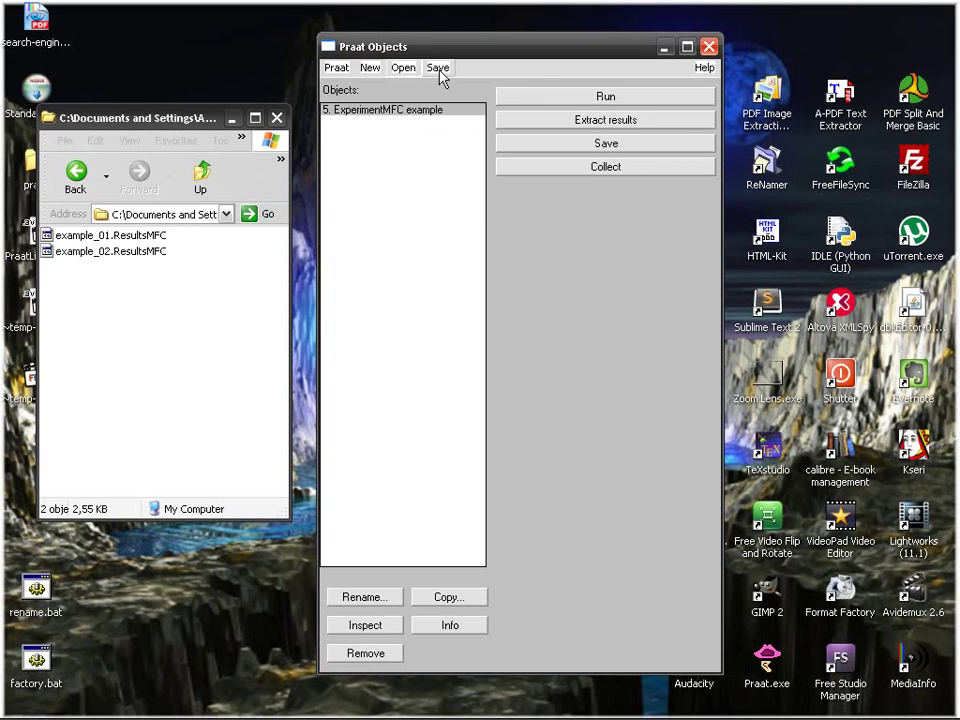
# Run the experiment for the third listener and save the results as listener 03
pyautogui.click(540, 104)
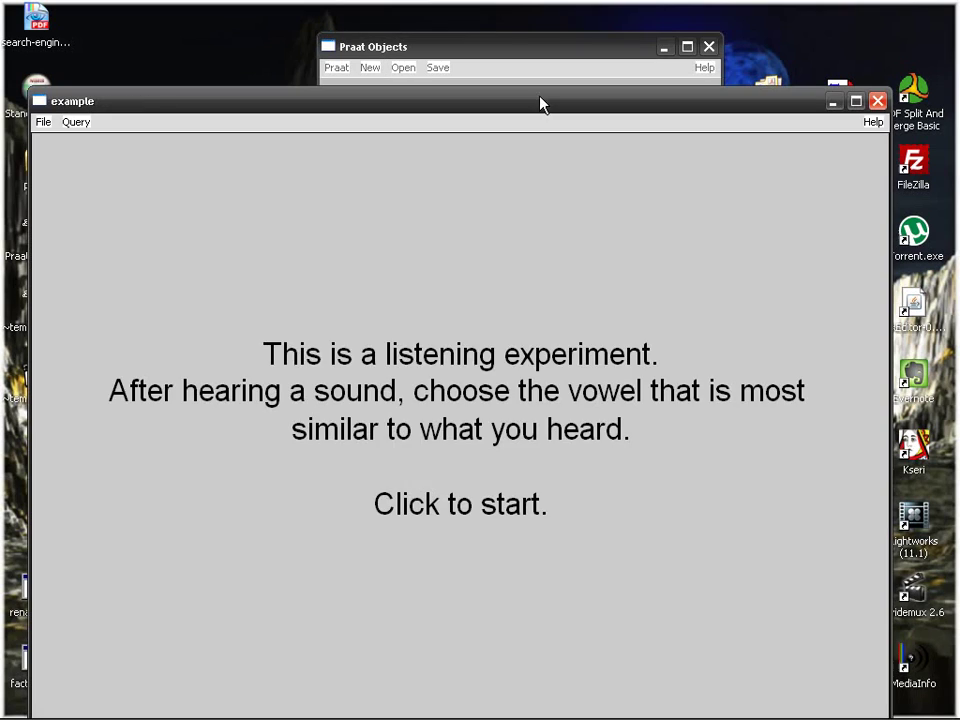
pyautogui.click(435, 315)
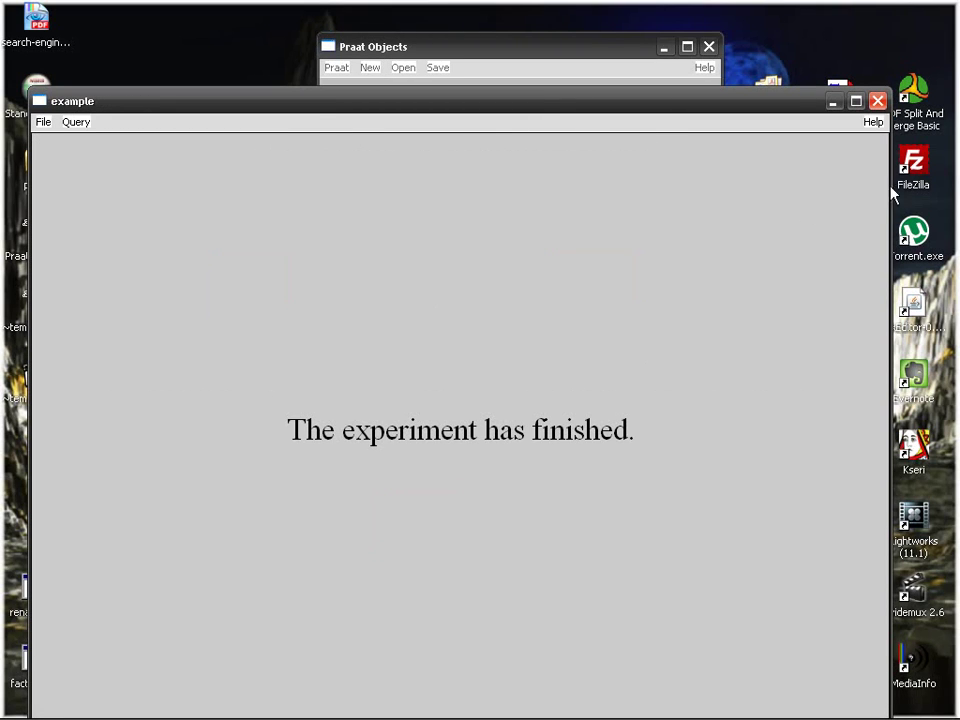
pyautogui.click(877, 101)
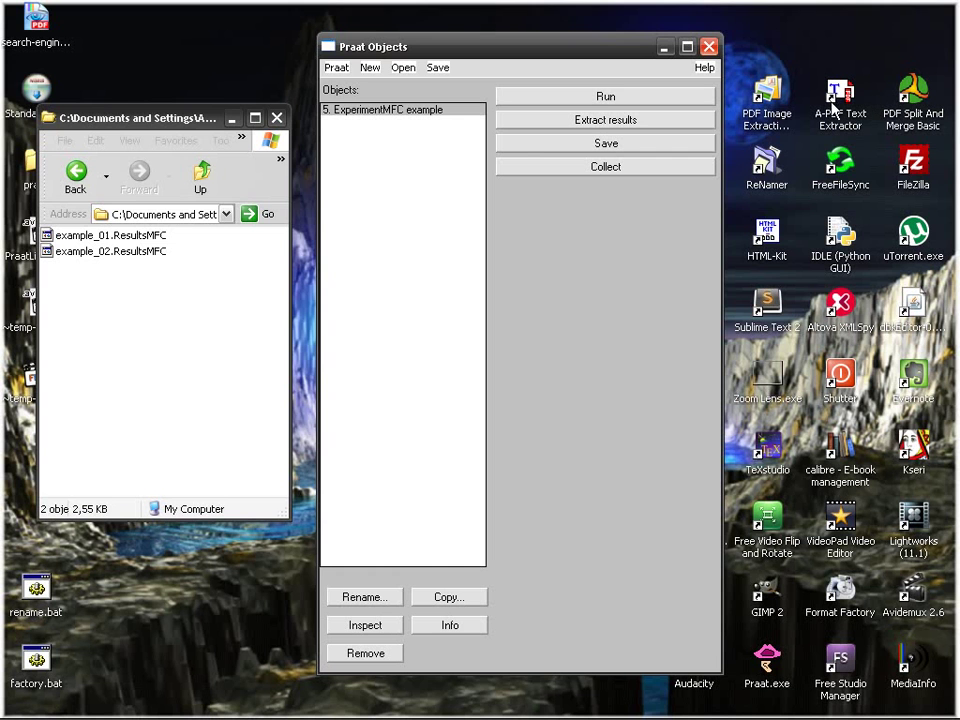
pyautogui.click(565, 145)
pyautogui.write('03')
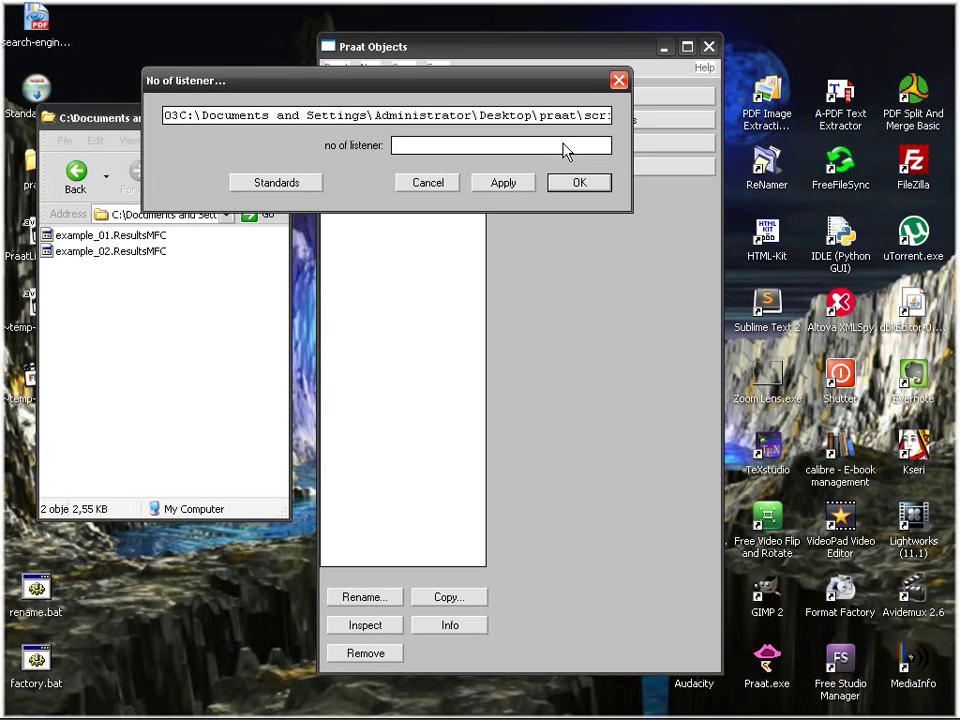
pyautogui.press('BackSpace')
pyautogui.press('BackSpace')
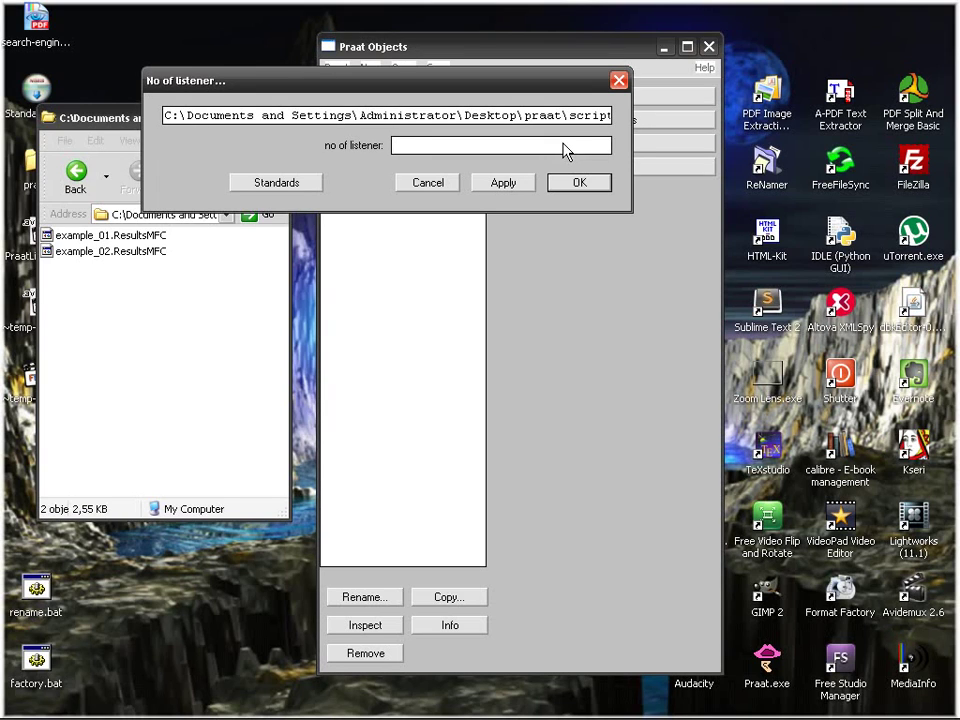
pyautogui.click(563, 147)
pyautogui.write('03')
pyautogui.press('Return')
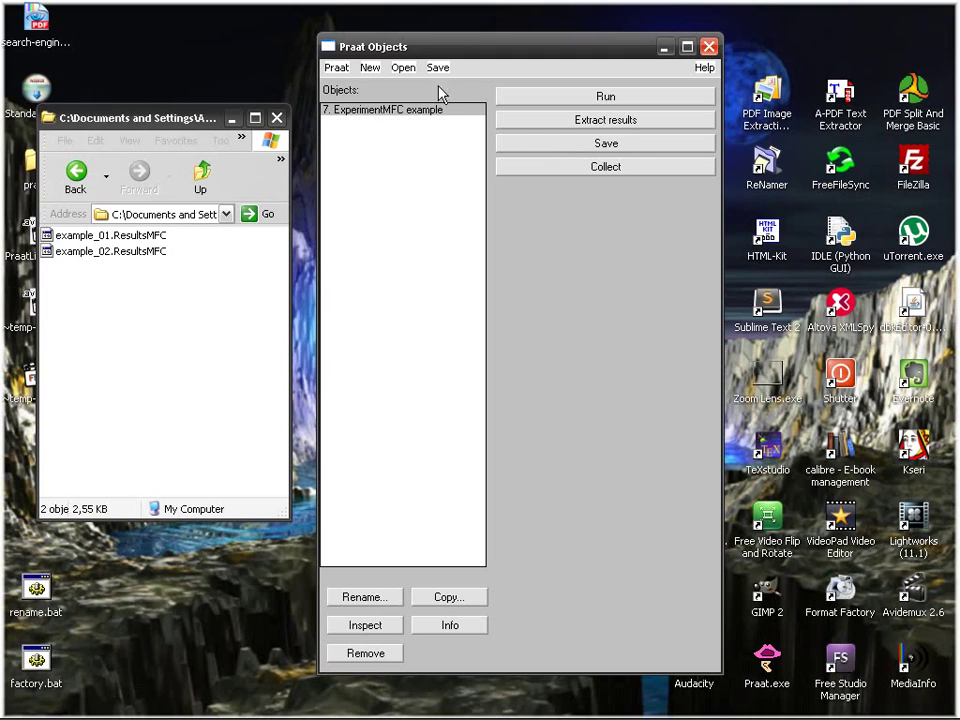
# Run the experiment for the fourth listener and save the results as listener 04
pyautogui.click(588, 100)
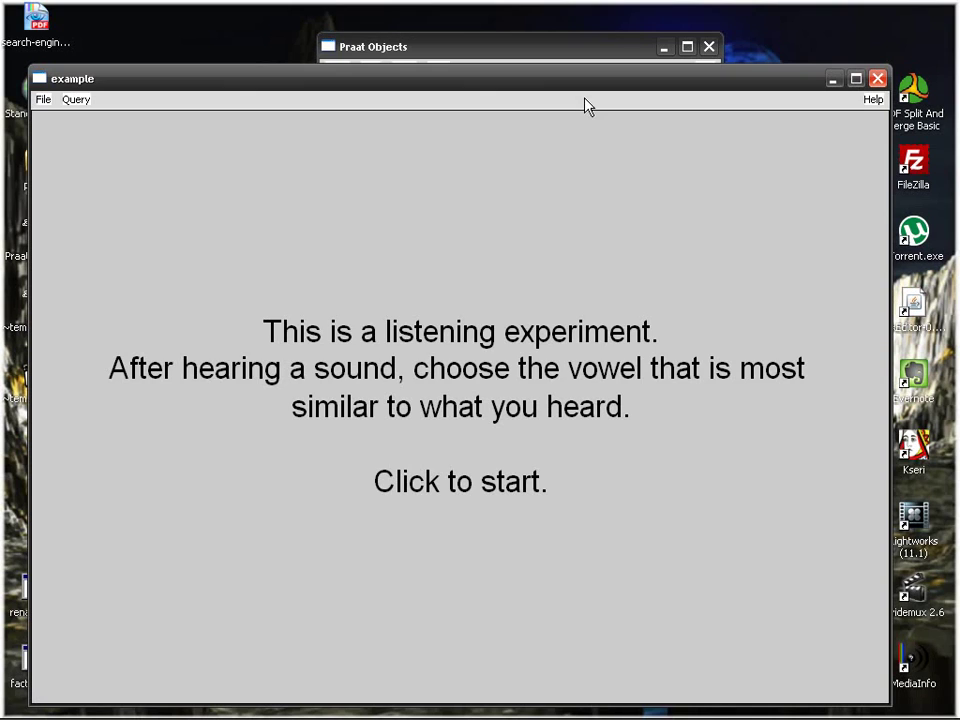
pyautogui.click(475, 306)
pyautogui.click(586, 260)
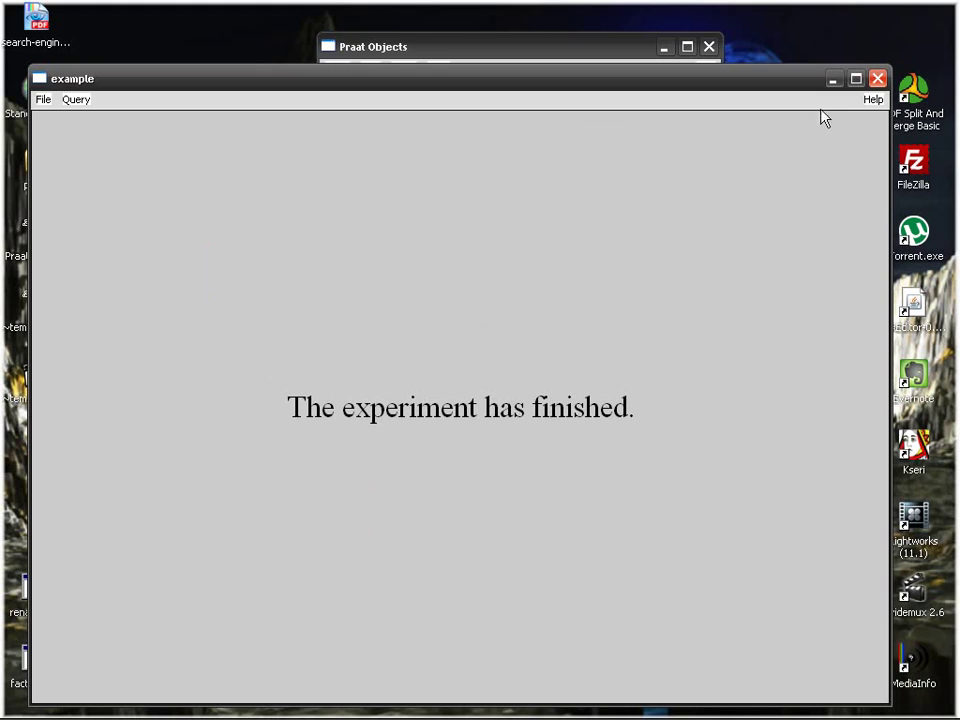
pyautogui.click(877, 79)
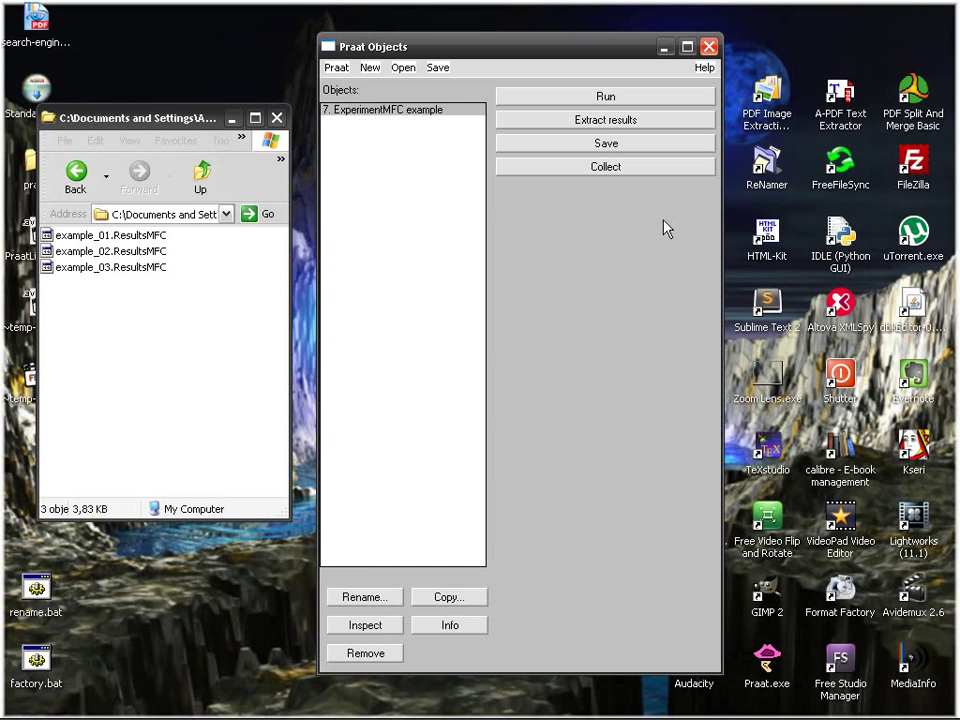
pyautogui.click(575, 148)
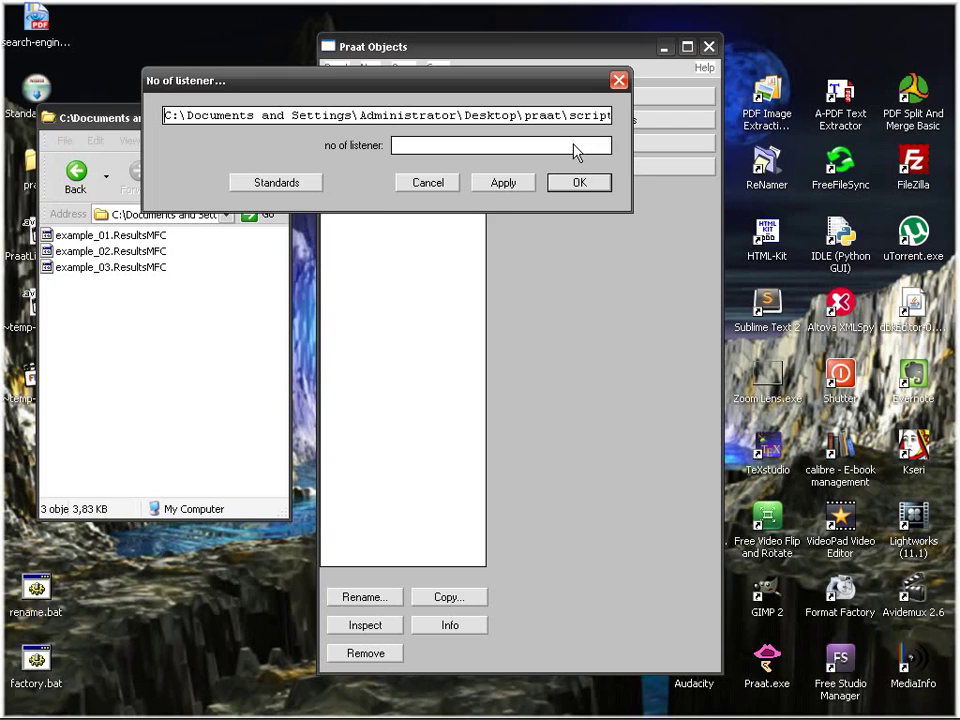
pyautogui.click(565, 148)
pyautogui.write('04')
pyautogui.click(585, 187)
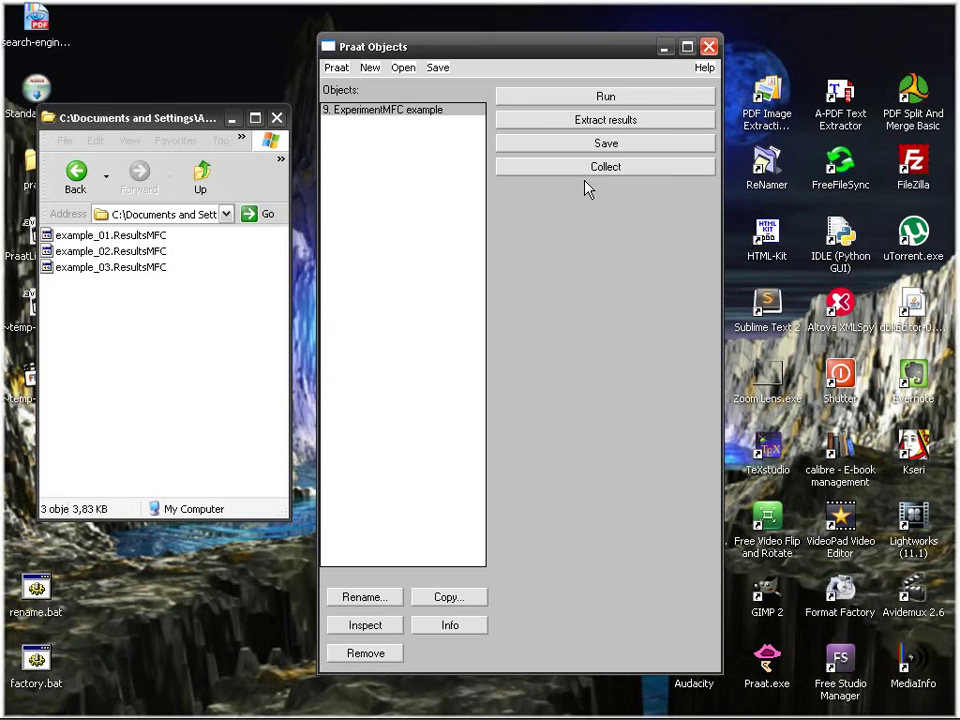
# Run the experiment for the fifth listener and save the results as listener 05
pyautogui.click(627, 97)
pyautogui.click(476, 290)
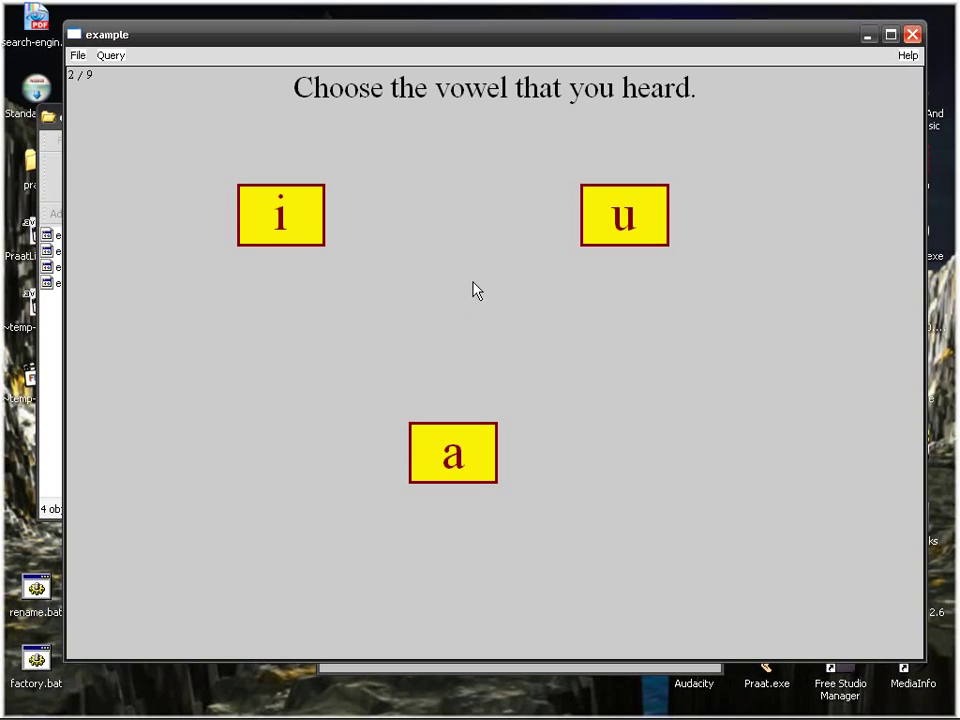
pyautogui.click(624, 215)
pyautogui.click(912, 34)
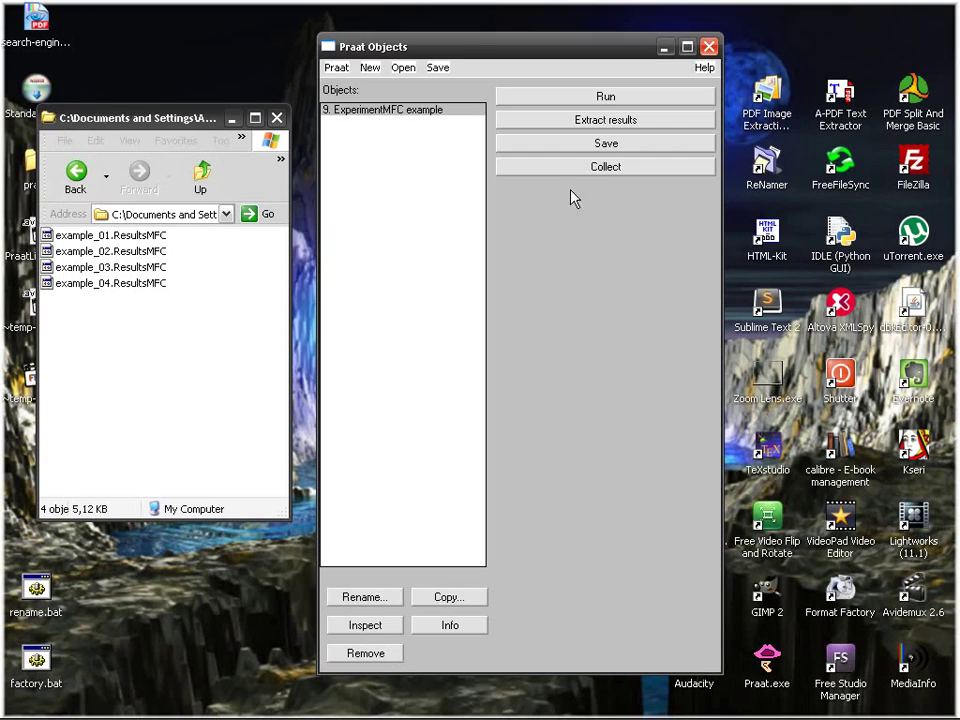
pyautogui.click(605, 146)
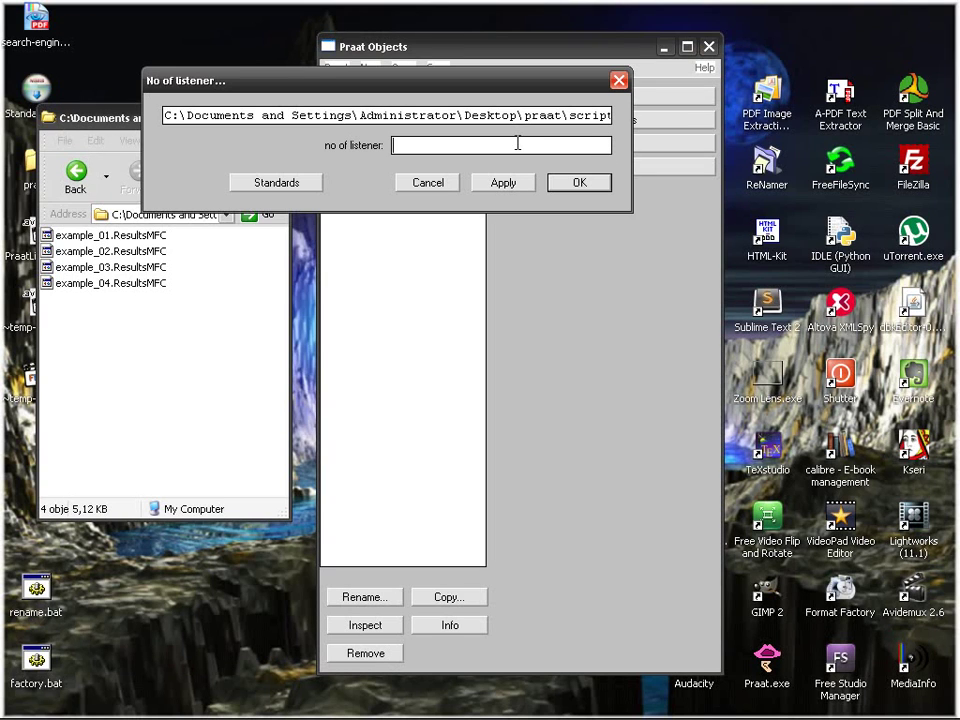
pyautogui.write('05')
pyautogui.press('Return')
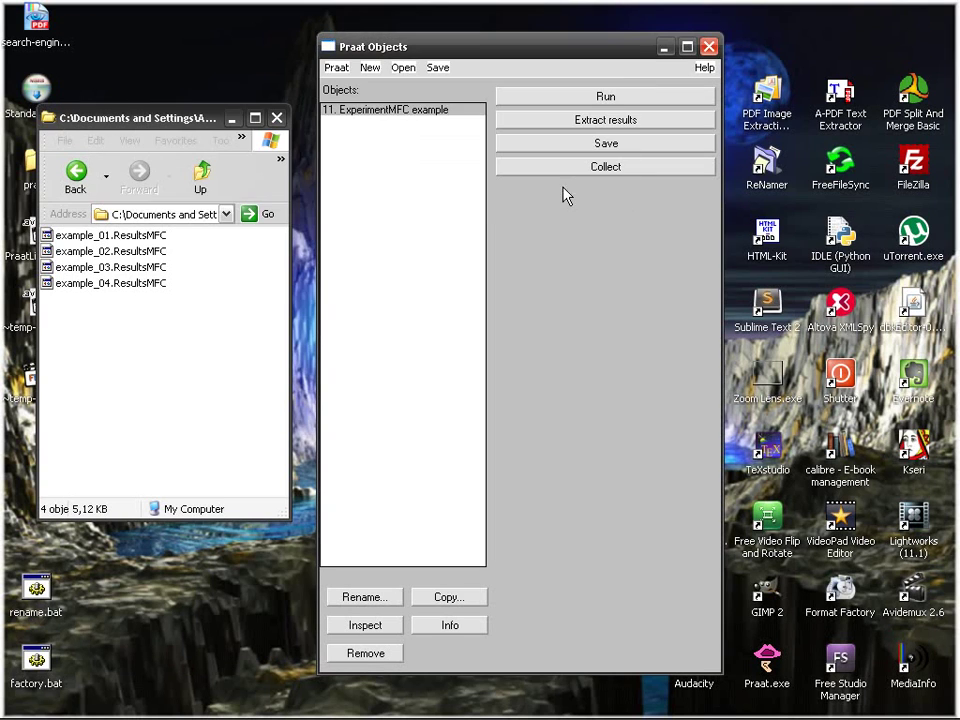
pyautogui.click(195, 328)
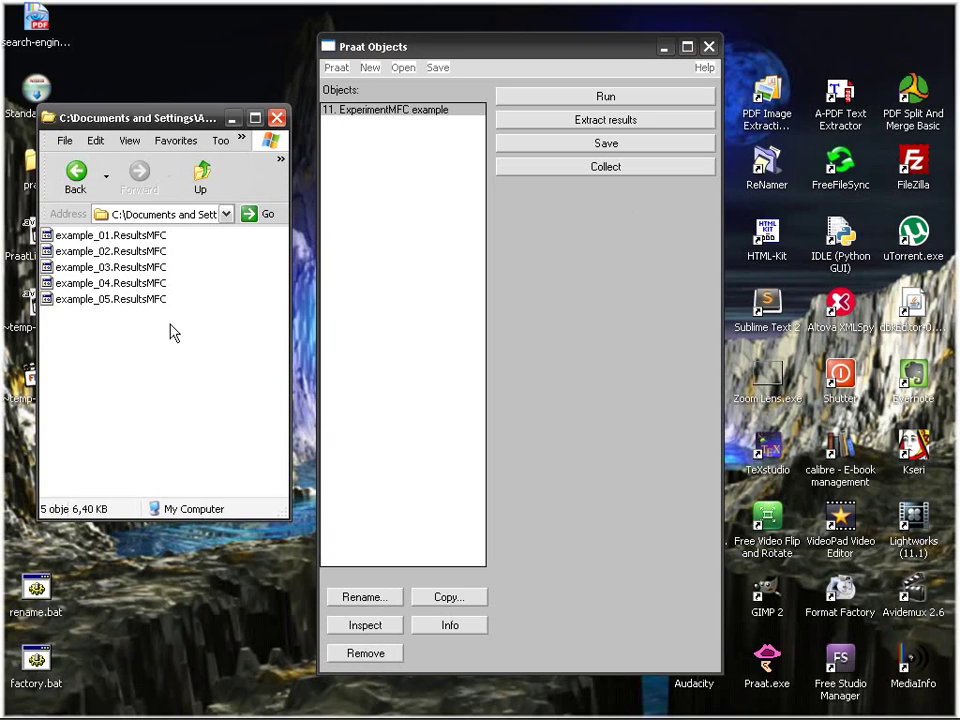